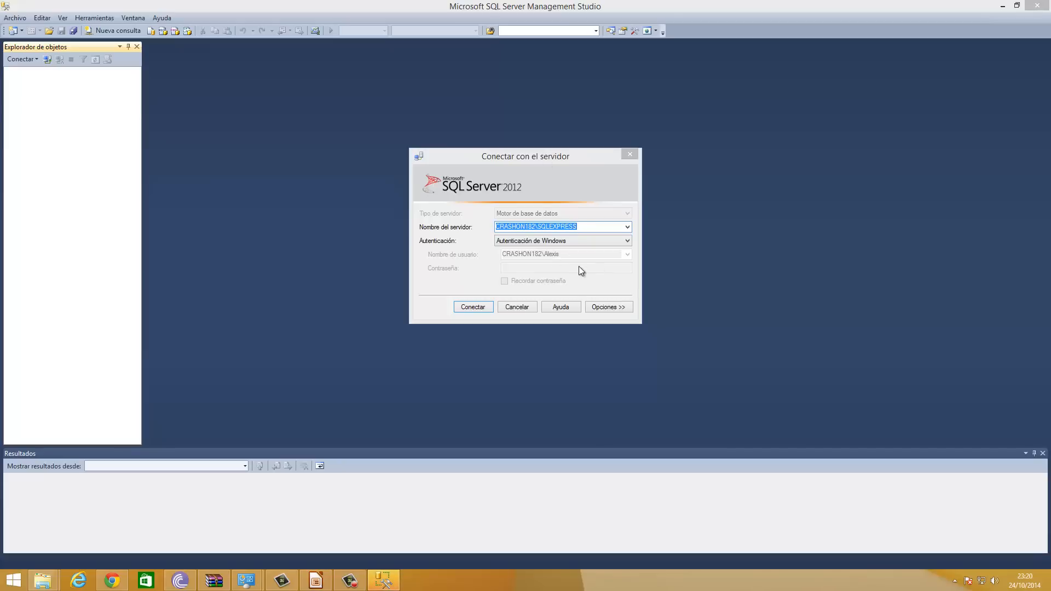
# Connect to the SQLEXPRESS database engine server using Windows authentication.
pyautogui.click(473, 307)
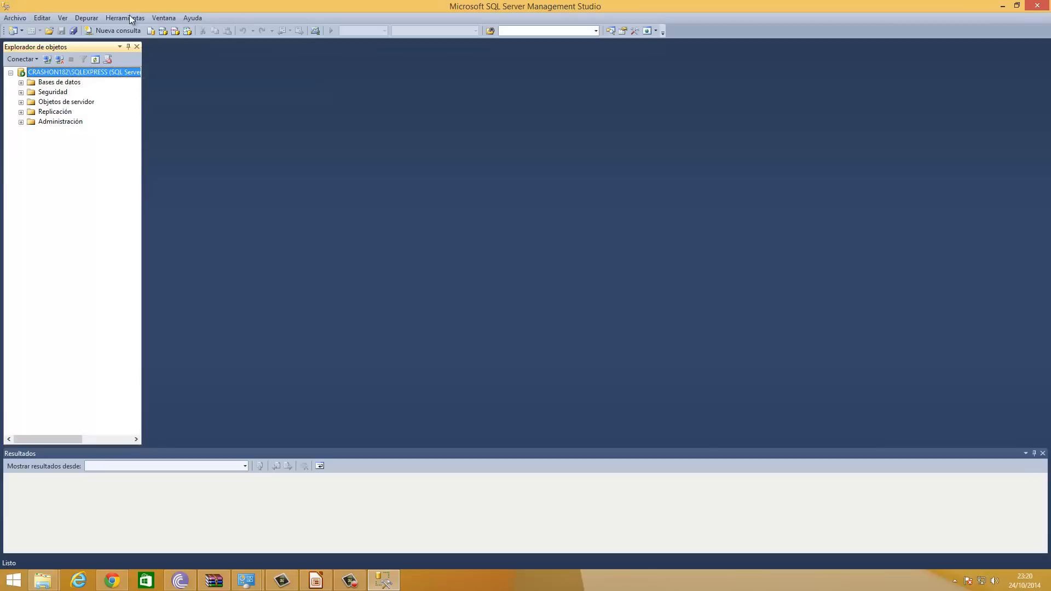
pyautogui.click(19, 19)
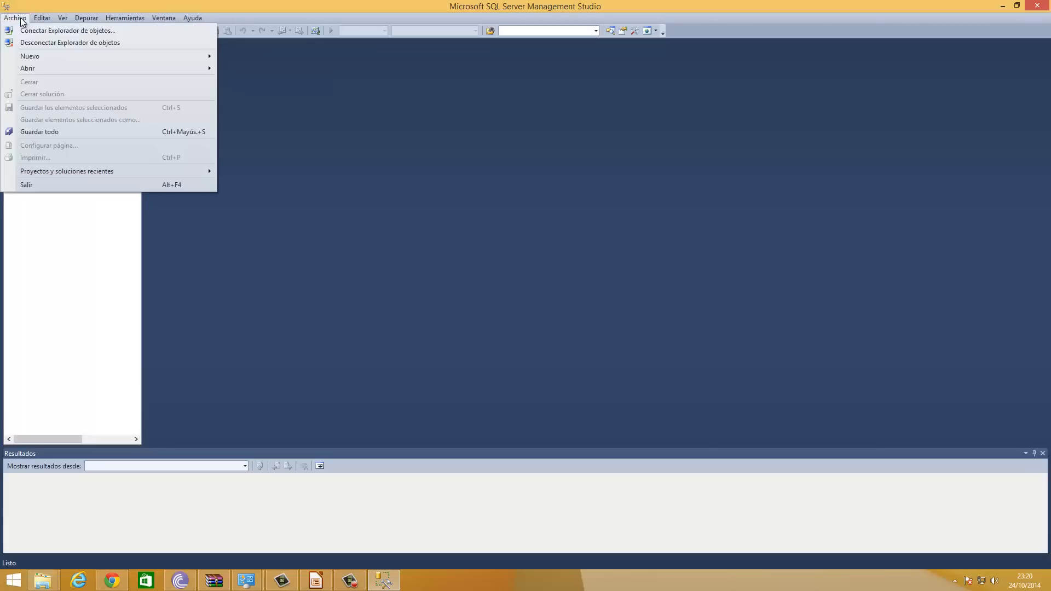
pyautogui.click(458, 218)
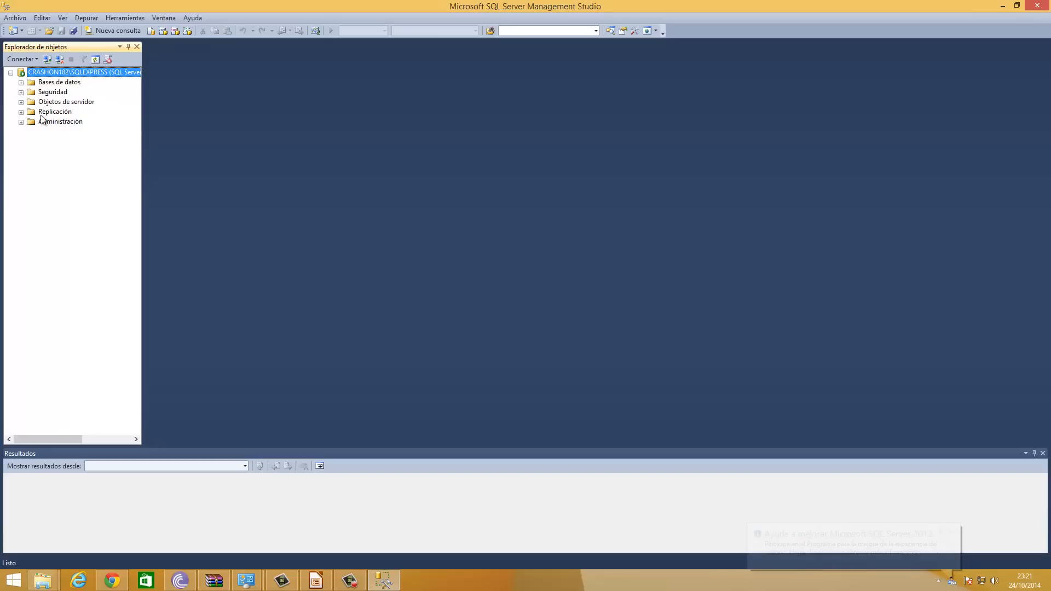
pyautogui.click(21, 122)
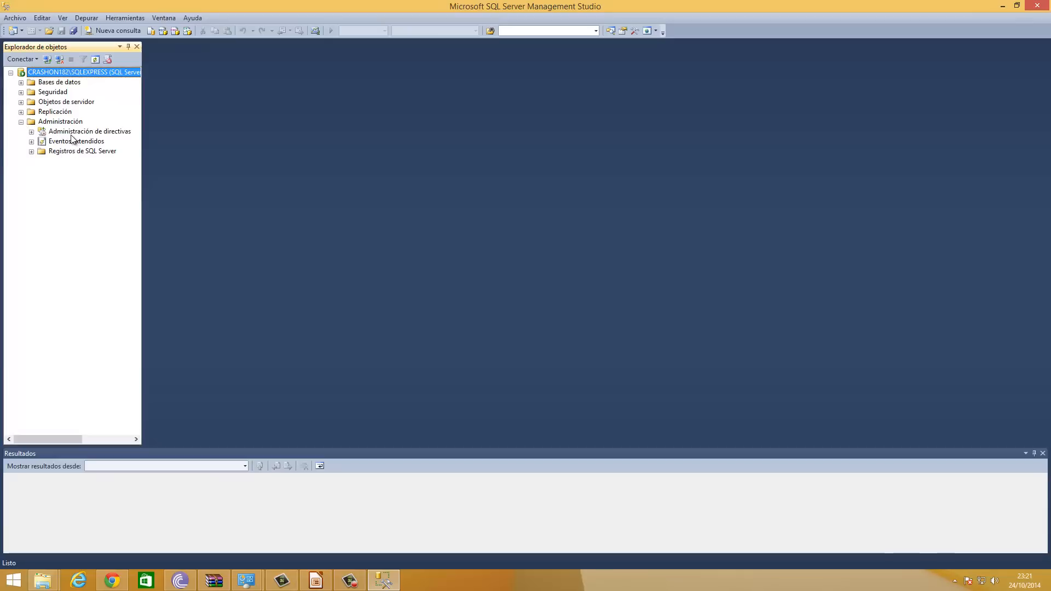
pyautogui.click(21, 122)
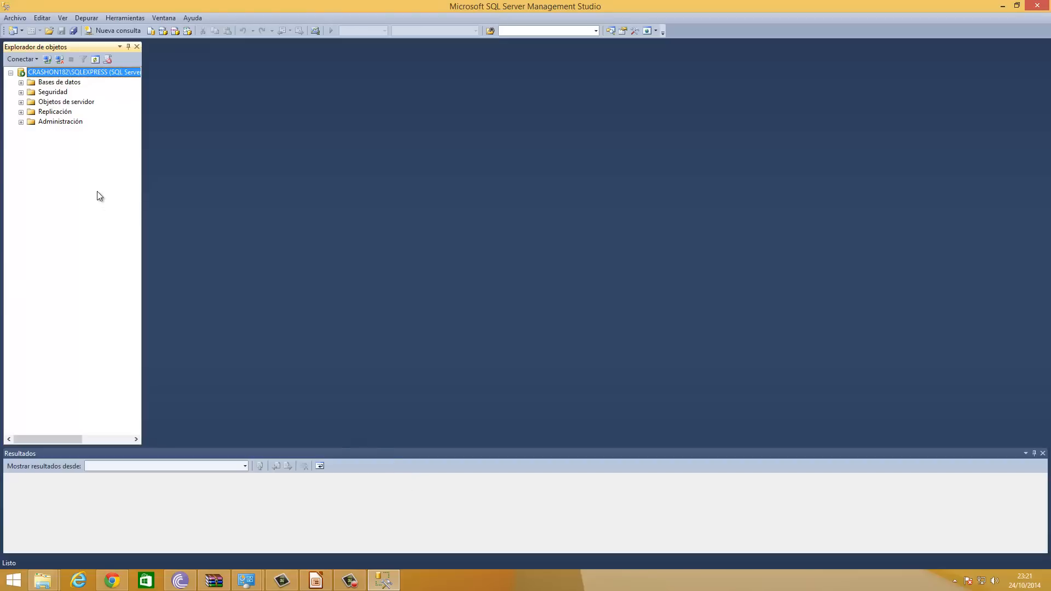
# Start a new database named Biblioteca and set its row data file's initial size to 150 MB.
pyautogui.rightClick(61, 85)
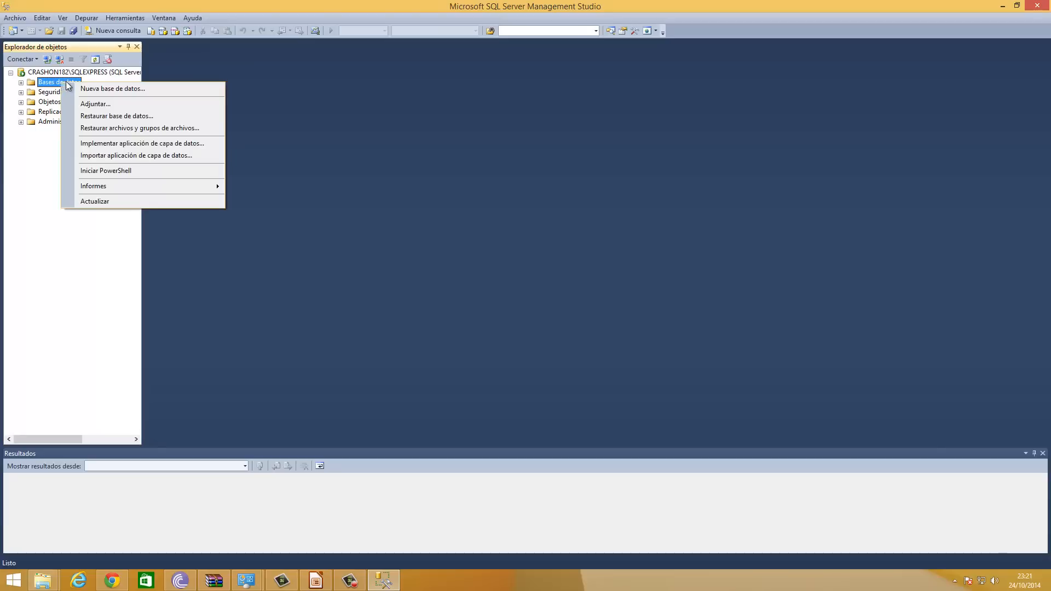
pyautogui.click(123, 90)
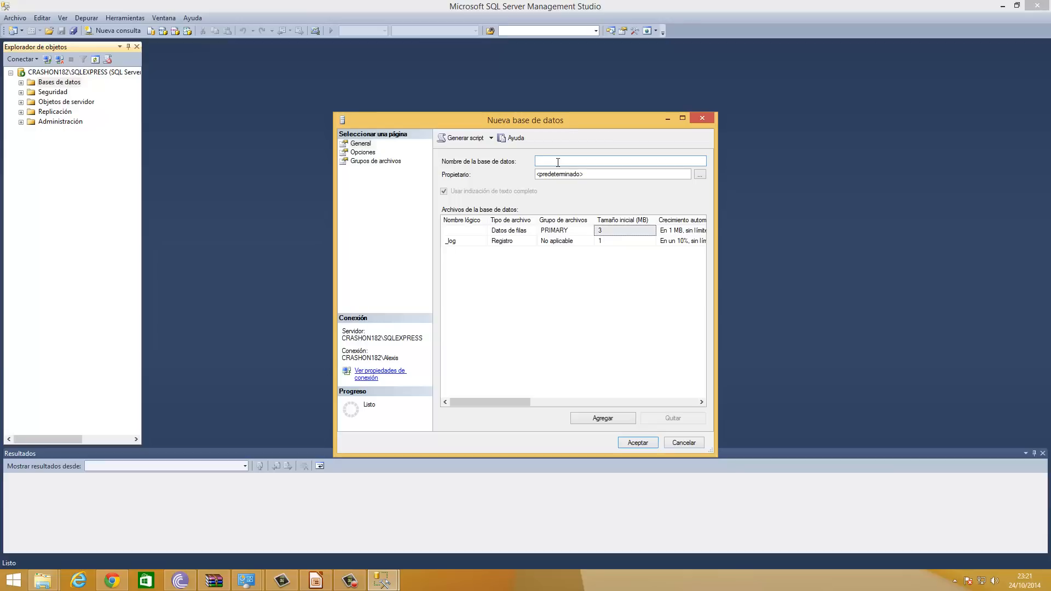
pyautogui.write('Biblioteca')
pyautogui.moveTo(716, 261); pyautogui.dragTo(1007, 263)
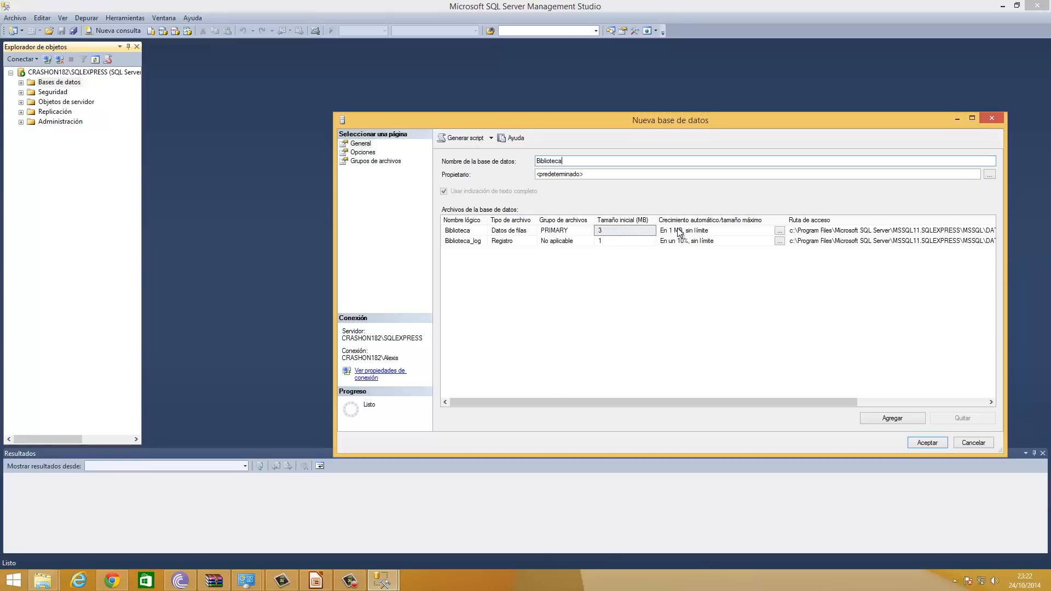
pyautogui.click(609, 230)
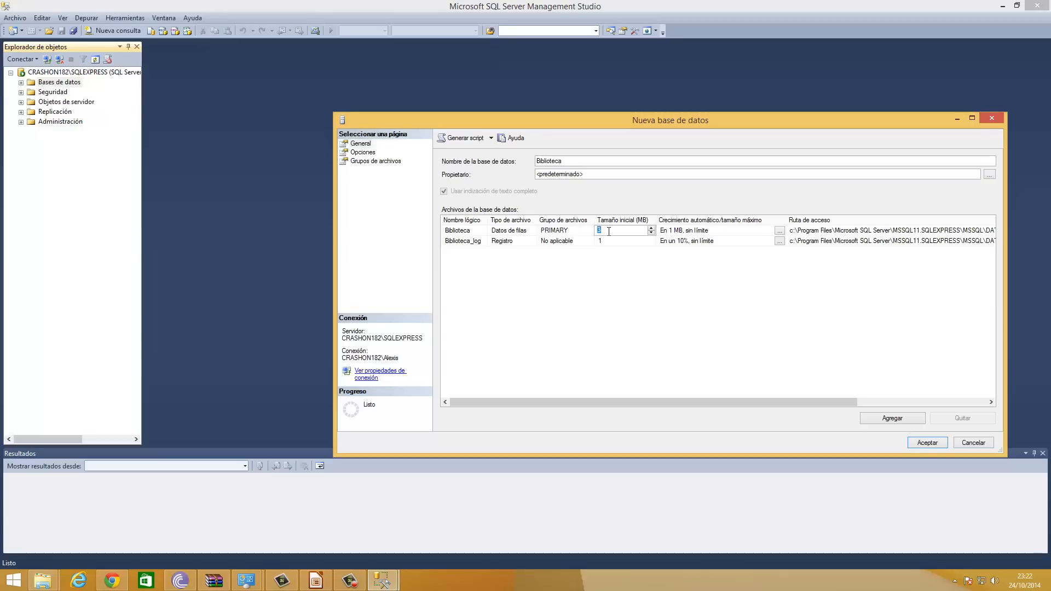
pyautogui.write('150')
pyautogui.click(776, 329)
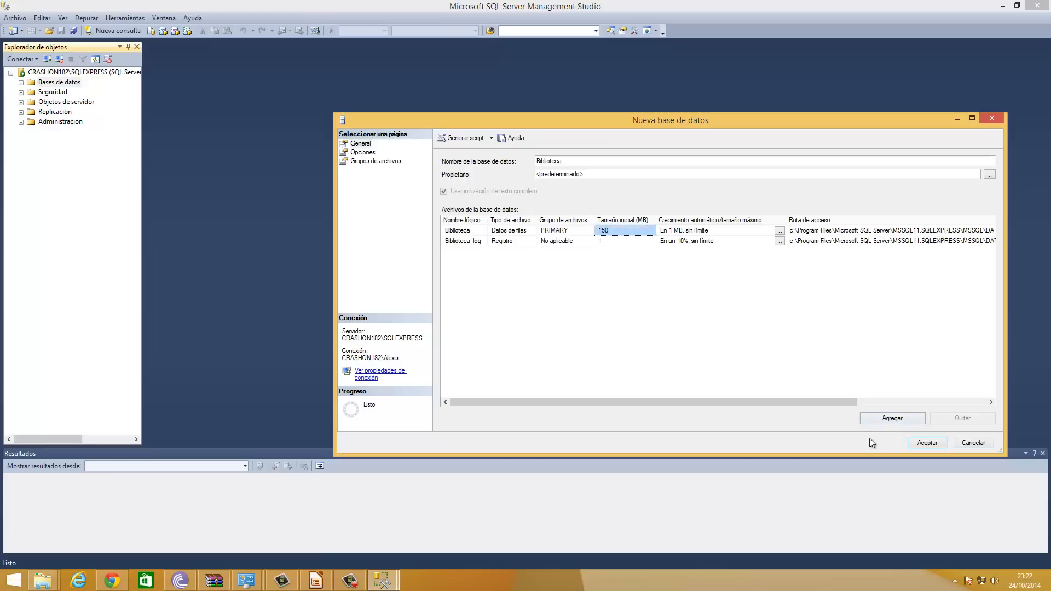
pyautogui.click(884, 421)
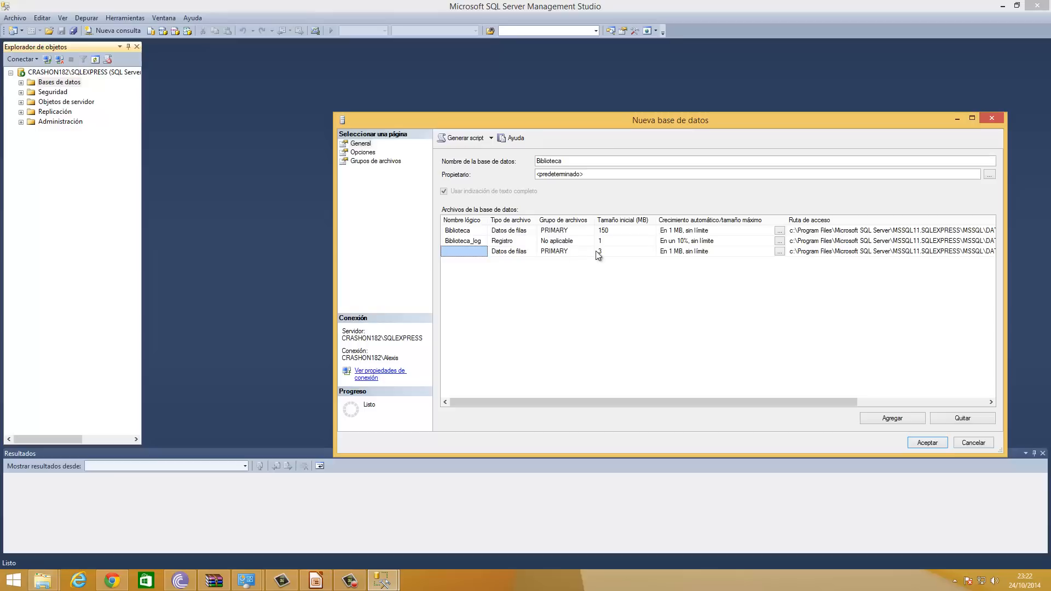
pyautogui.click(474, 251)
pyautogui.click(463, 240)
pyautogui.click(461, 251)
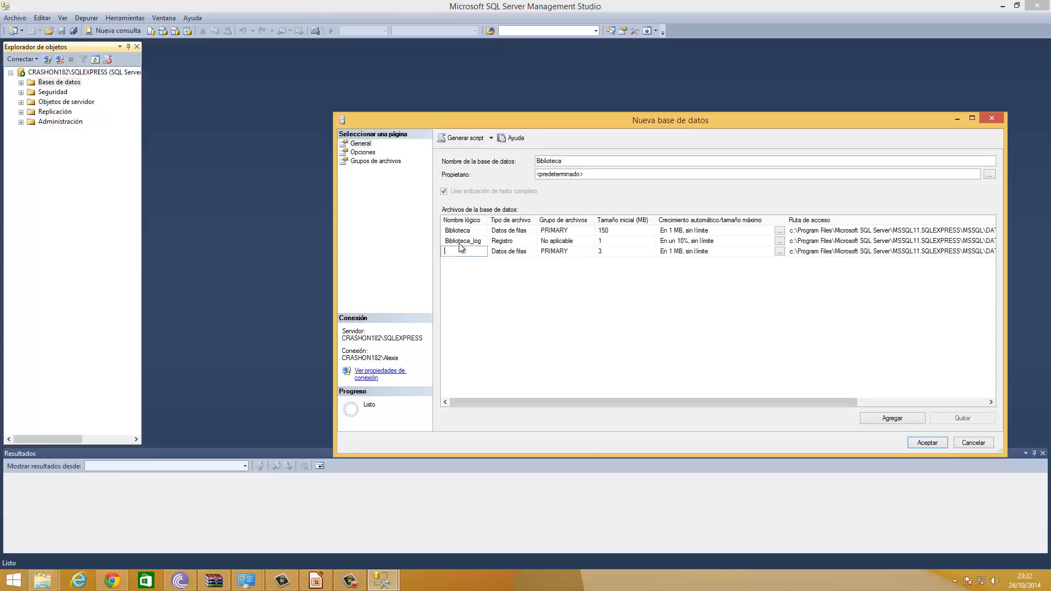
pyautogui.click(459, 239)
pyautogui.click(509, 252)
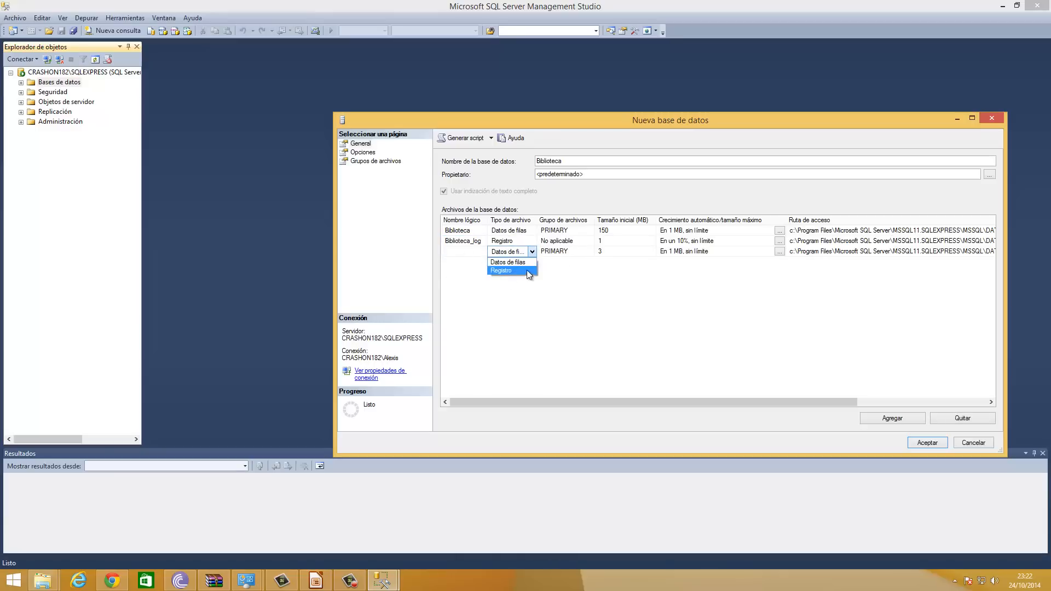
pyautogui.click(569, 271)
pyautogui.click(560, 252)
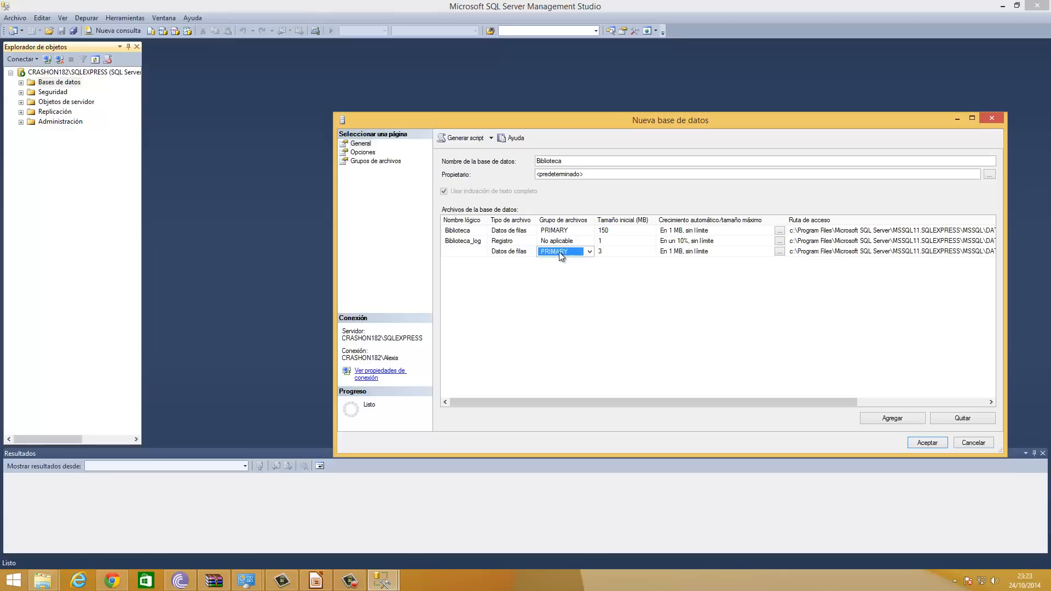
pyautogui.click(588, 252)
pyautogui.click(671, 315)
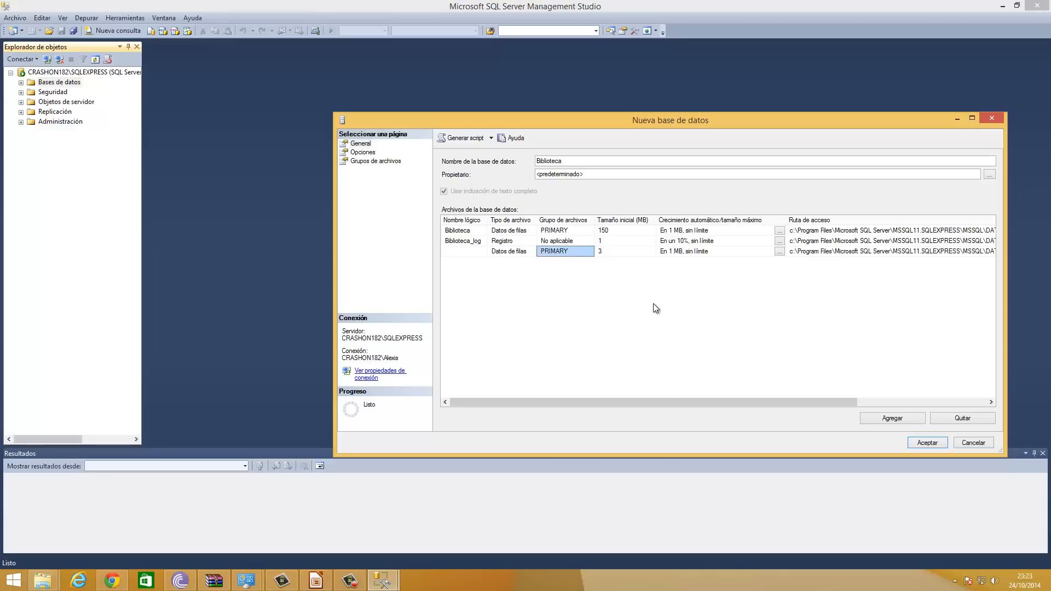
pyautogui.click(478, 250)
pyautogui.click(958, 421)
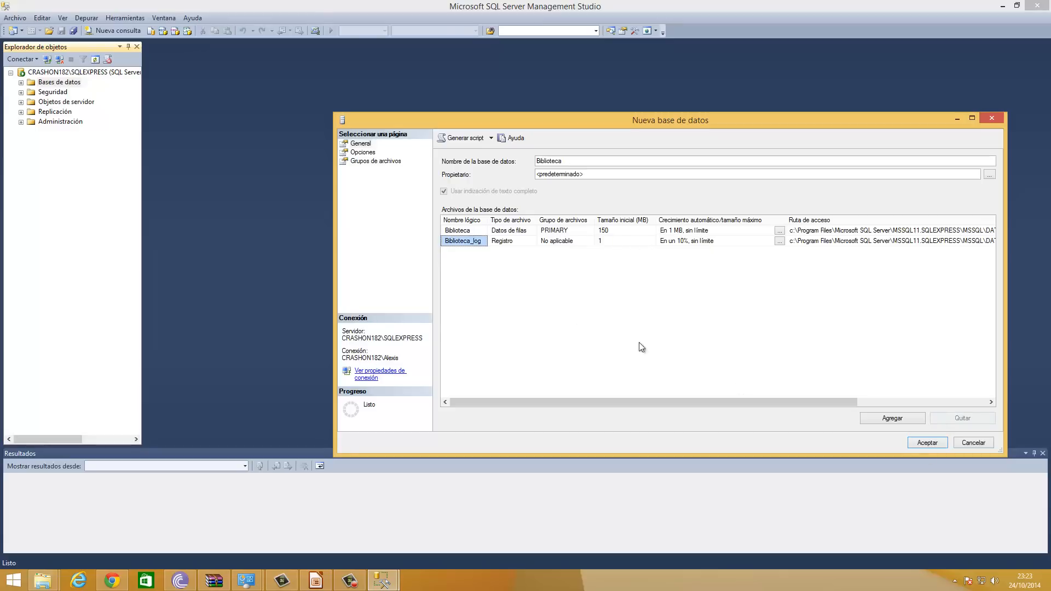
# Create the Biblioteca database with these settings and expand it in the object tree.
pyautogui.click(928, 443)
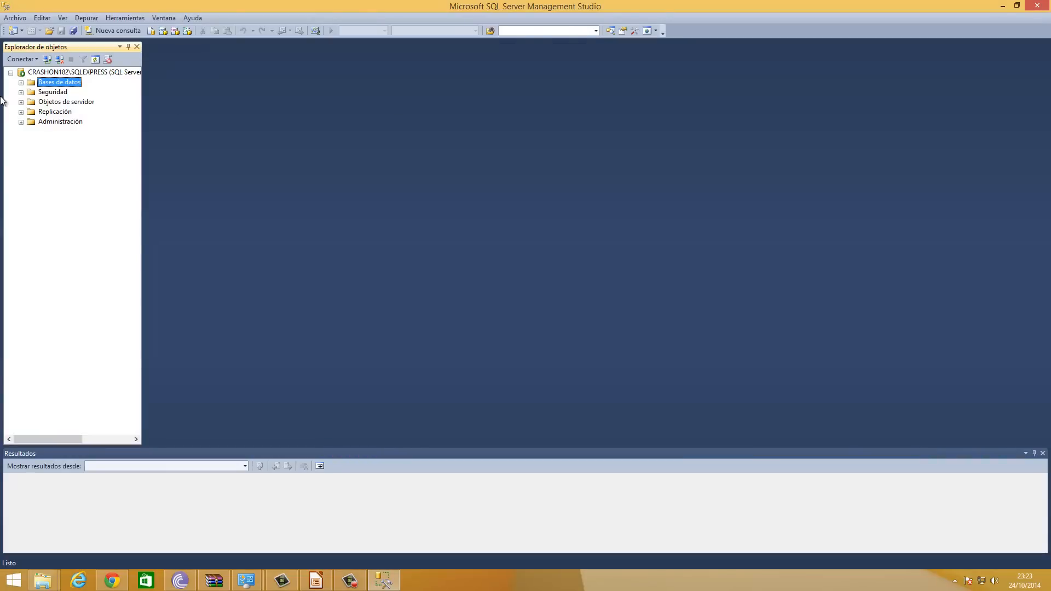
pyautogui.click(21, 83)
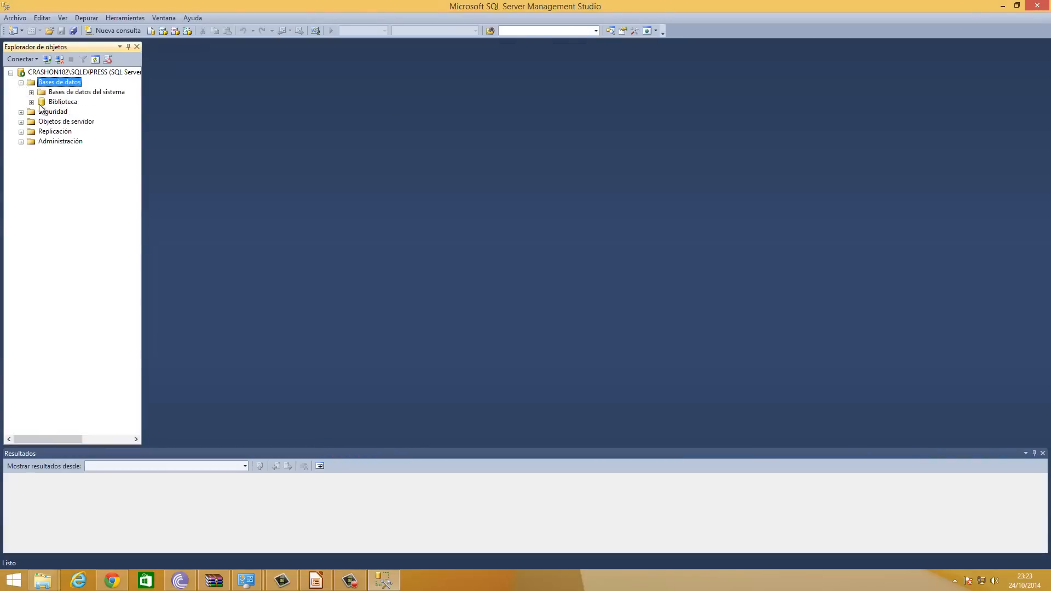
pyautogui.click(31, 102)
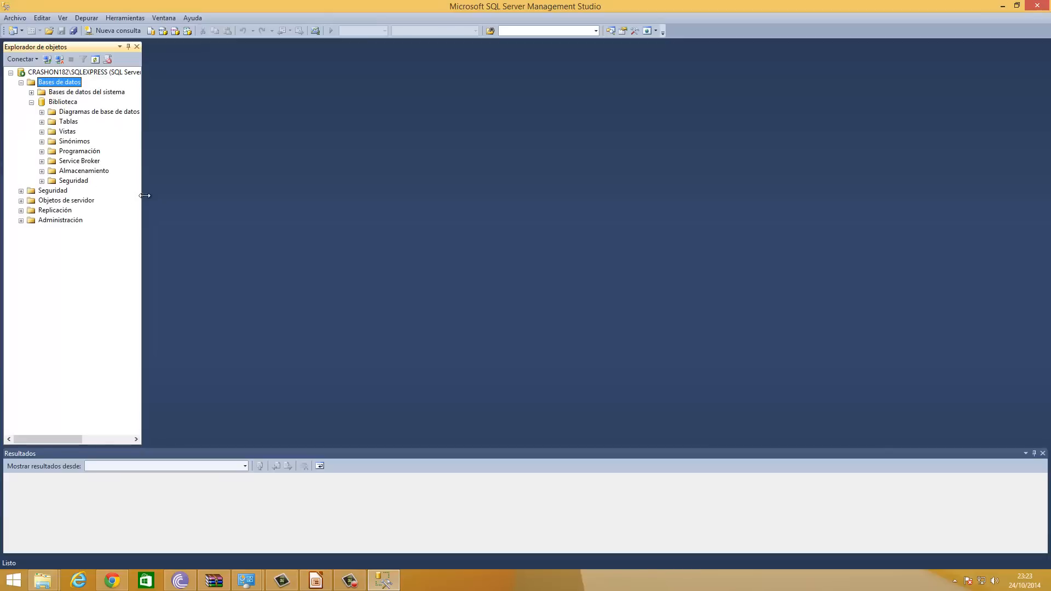
pyautogui.moveTo(143, 195); pyautogui.dragTo(157, 194)
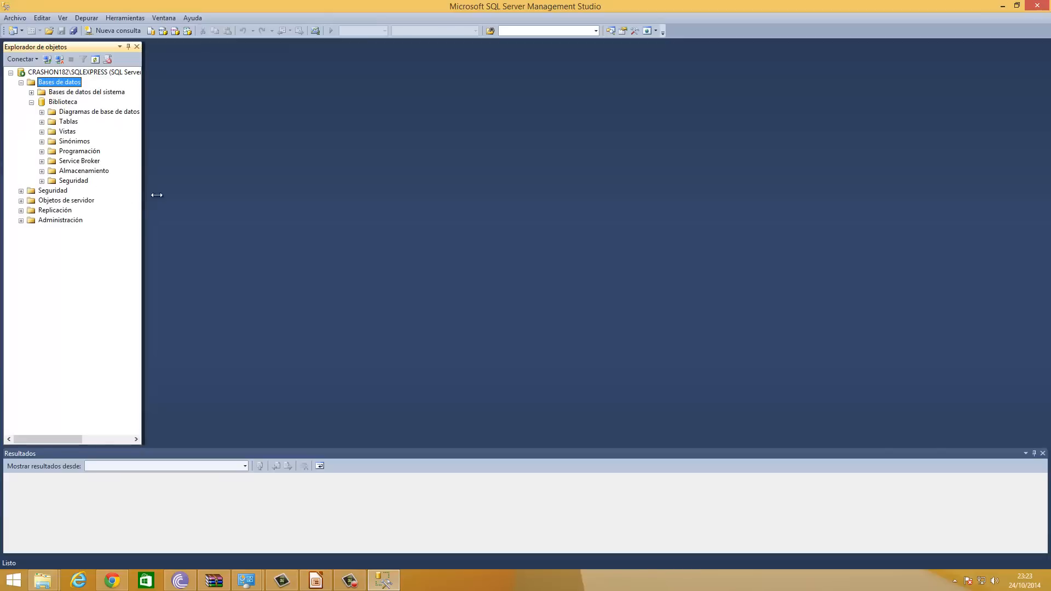
# Expand Biblioteca's database diagrams folder and decline creating the diagram support objects.
pyautogui.click(41, 112)
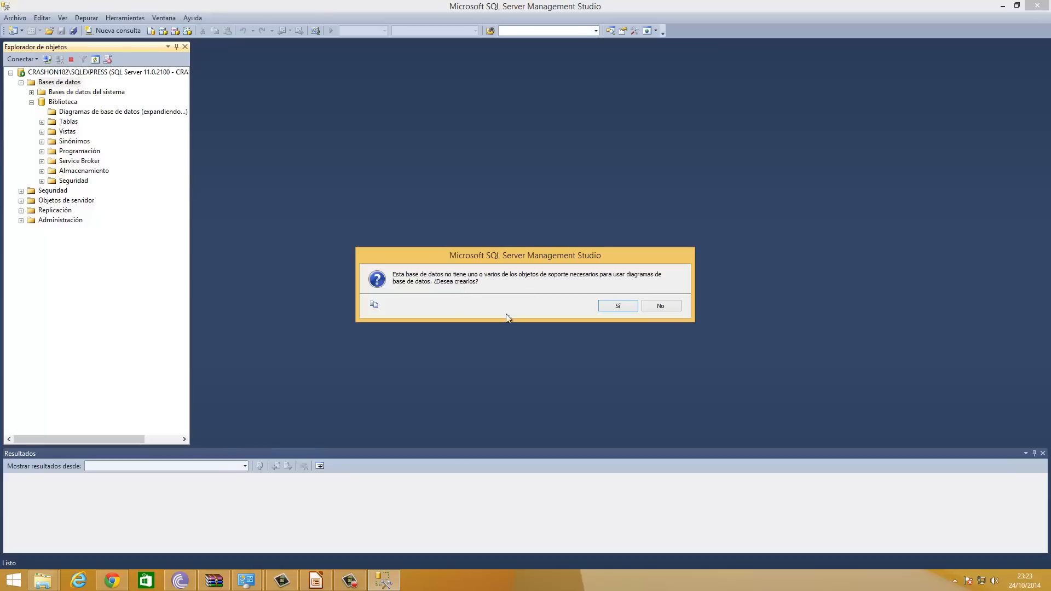
pyautogui.click(668, 307)
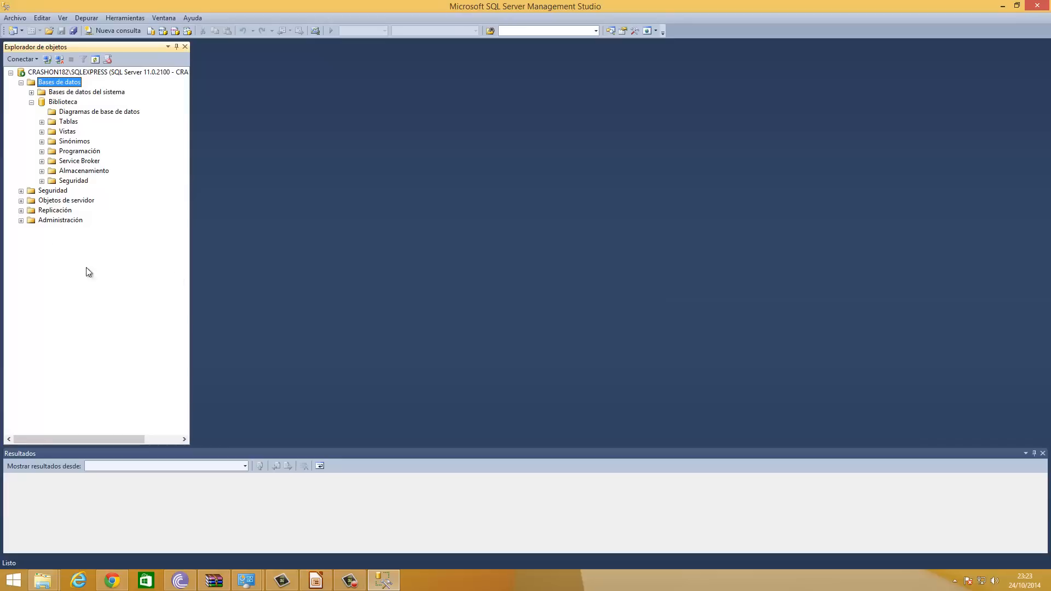
# Start a new table in the Biblioteca database and widen the allow-nulls column of the design grid.
pyautogui.click(66, 122)
pyautogui.click(41, 122)
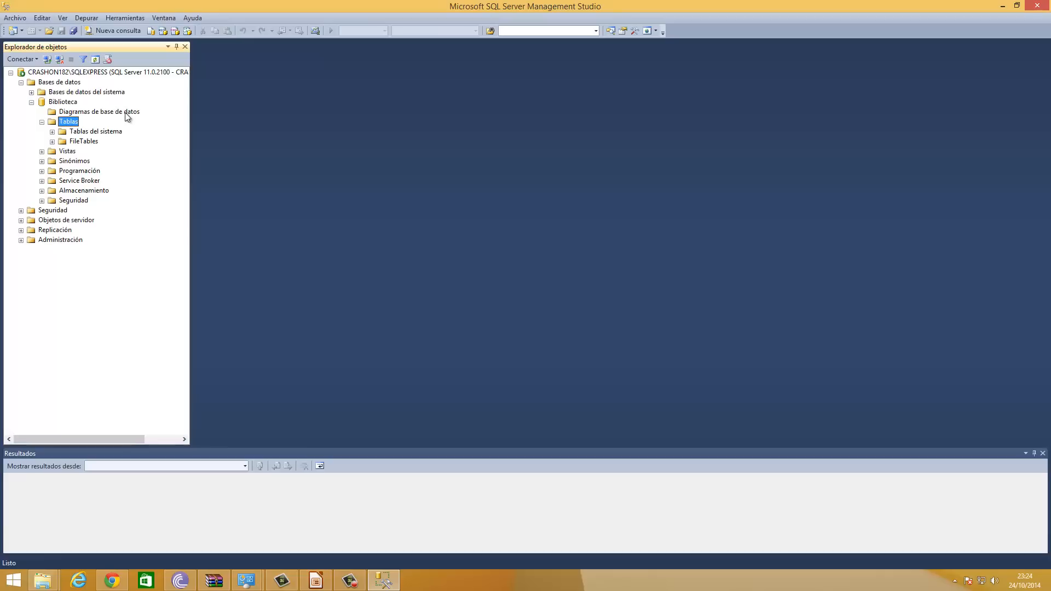
pyautogui.rightClick(71, 125)
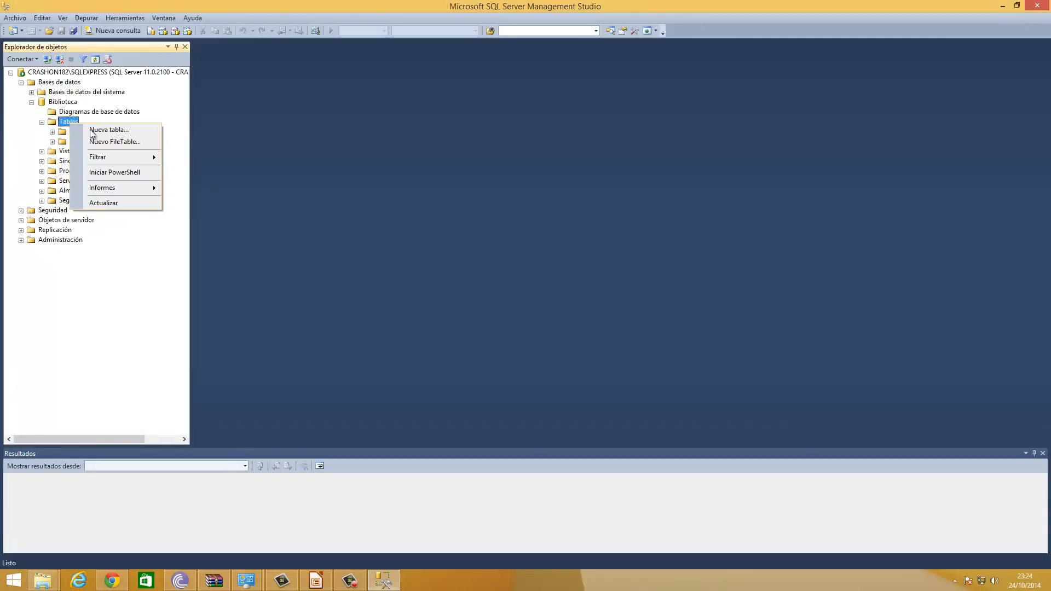
pyautogui.click(92, 132)
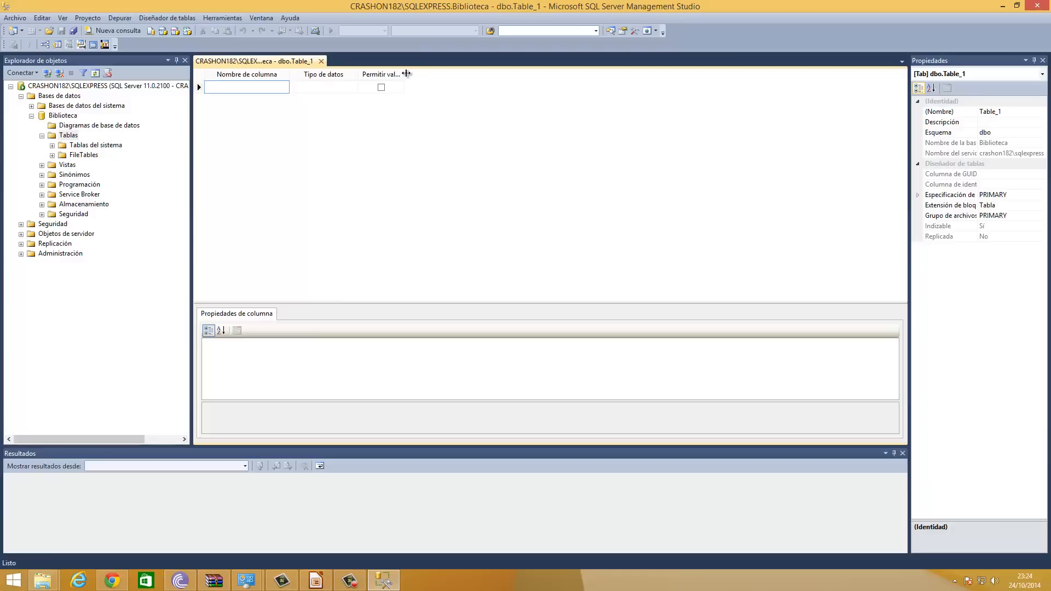
pyautogui.moveTo(405, 73); pyautogui.dragTo(486, 74)
# Define the first table column as IDAUTOR with data type int and disallow null values.
pyautogui.write('IDAUTOR')
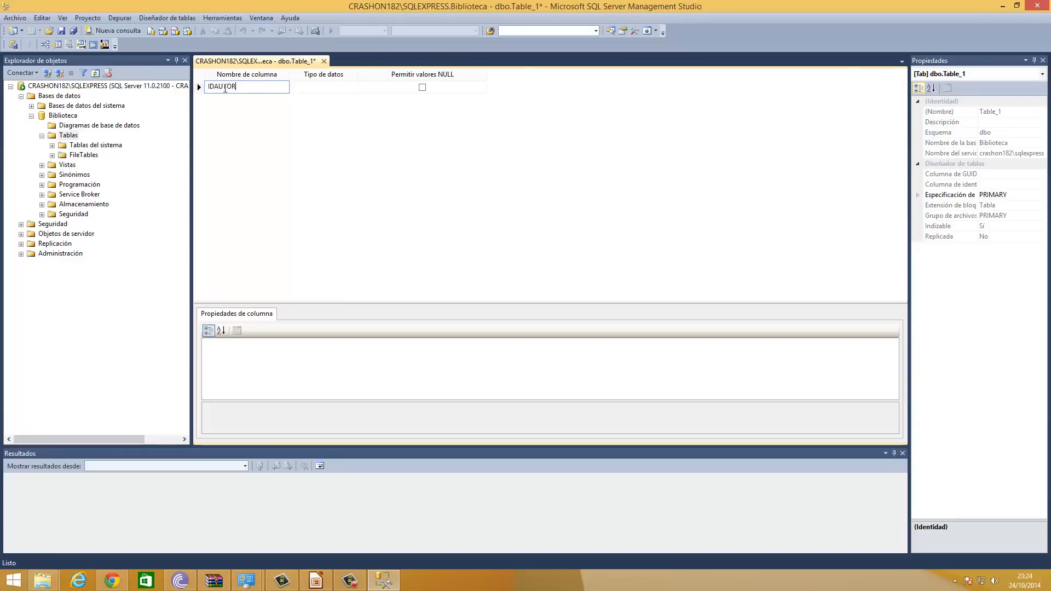
pyautogui.click(312, 87)
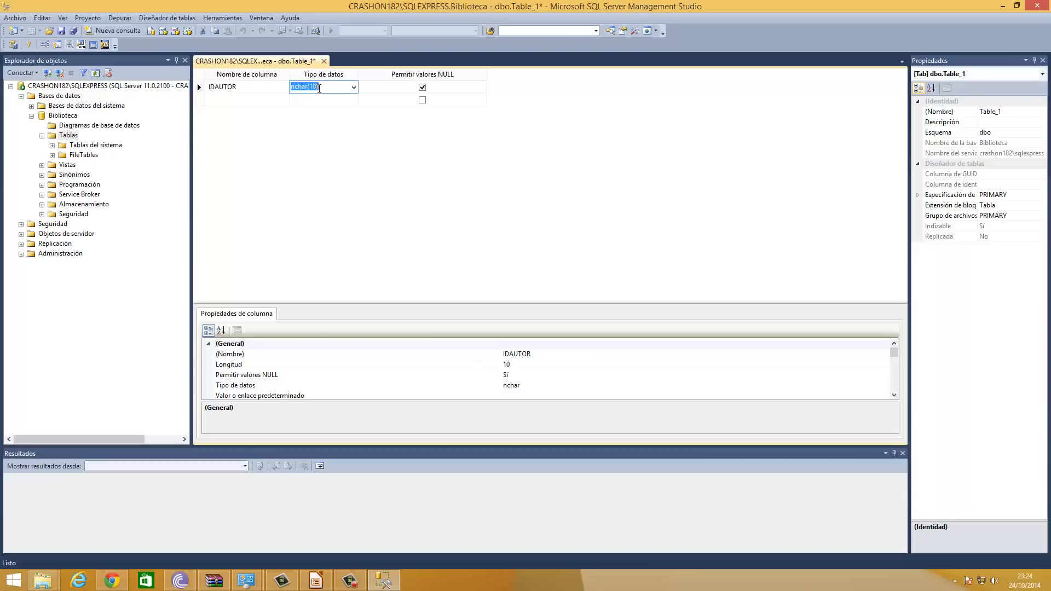
pyautogui.click(353, 87)
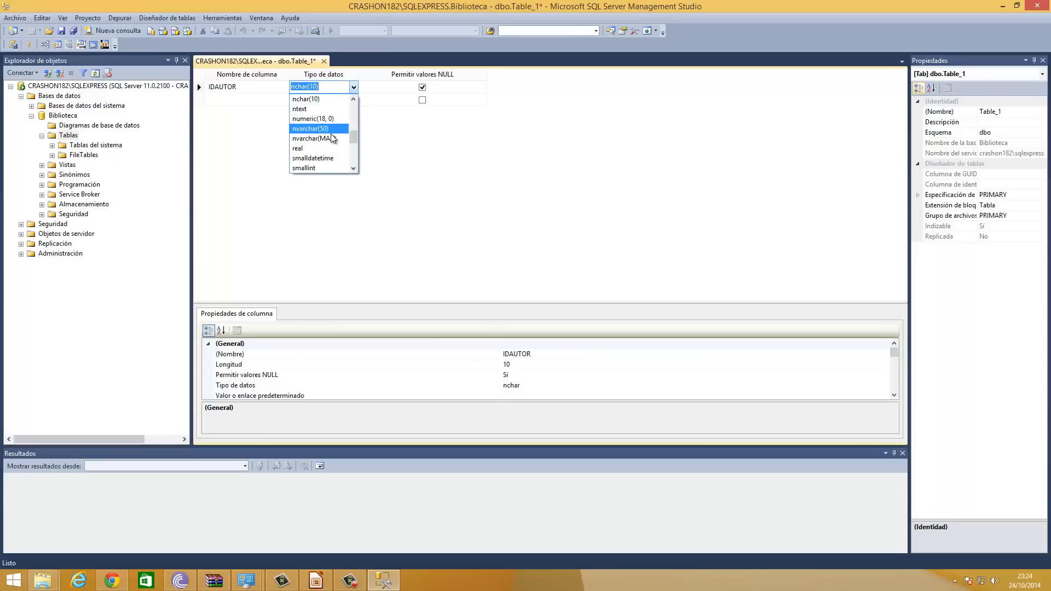
pyautogui.moveTo(353, 136)
pyautogui.mouseDown()
pyautogui.moveTo(353, 105)
pyautogui.moveTo(350, 127)
pyautogui.mouseUp()
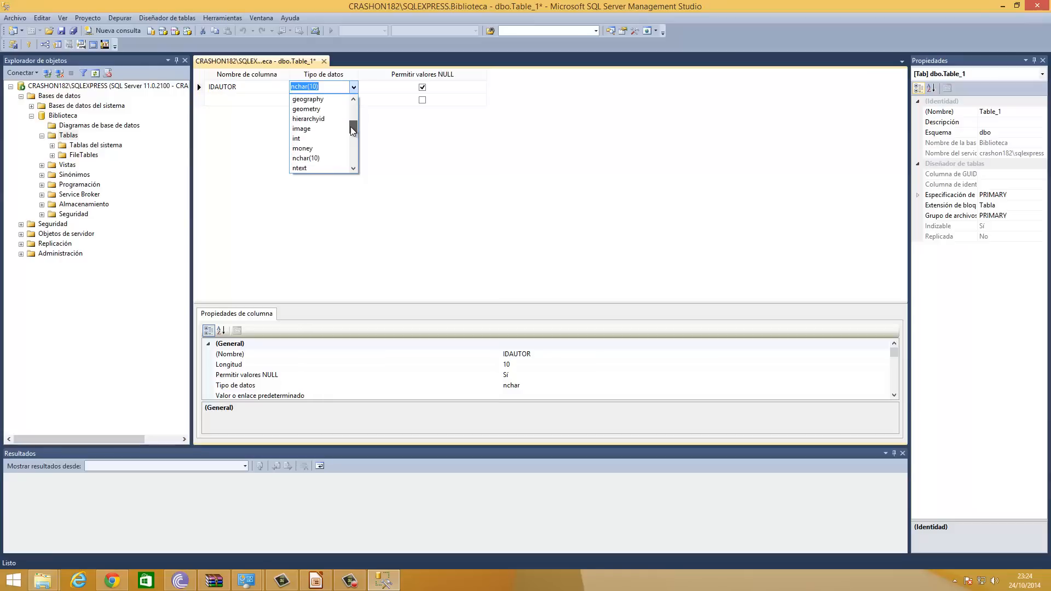
pyautogui.click(307, 128)
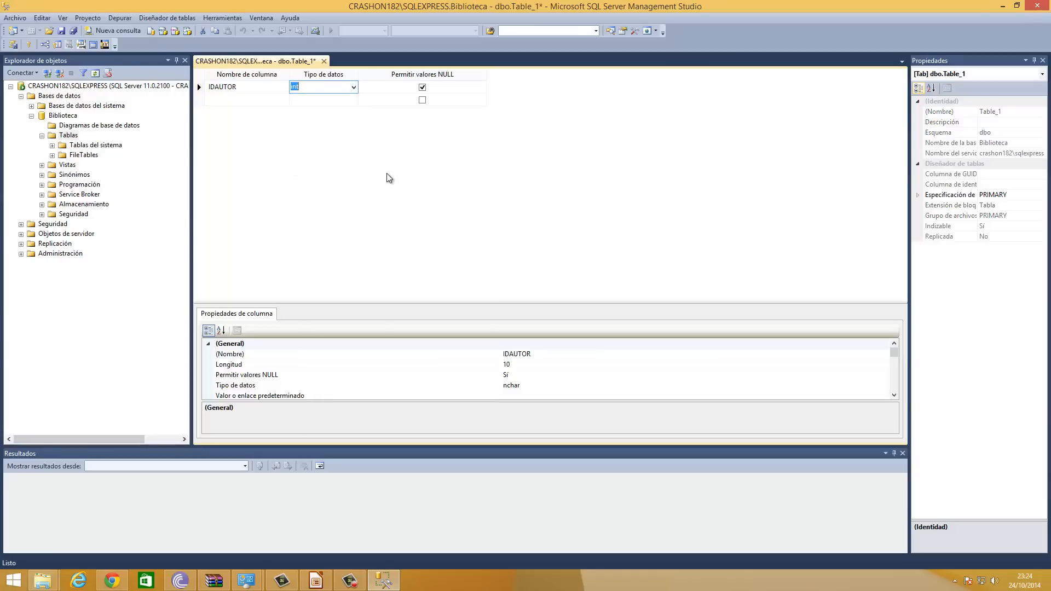
pyautogui.click(422, 87)
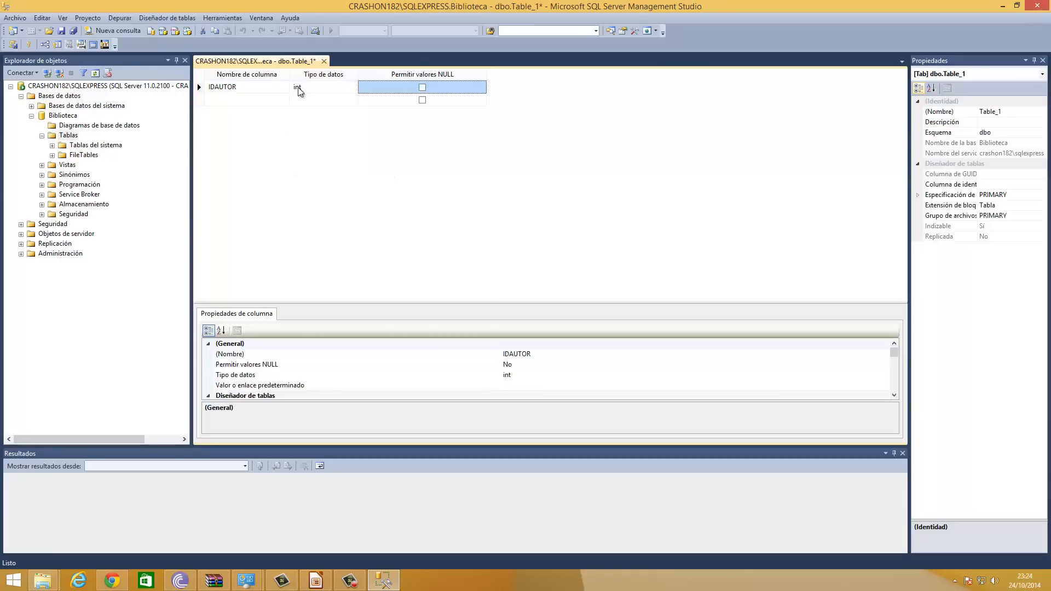
# Add a second column named Nombre with data type varchar(50) and disallow null values for it.
pyautogui.click(224, 99)
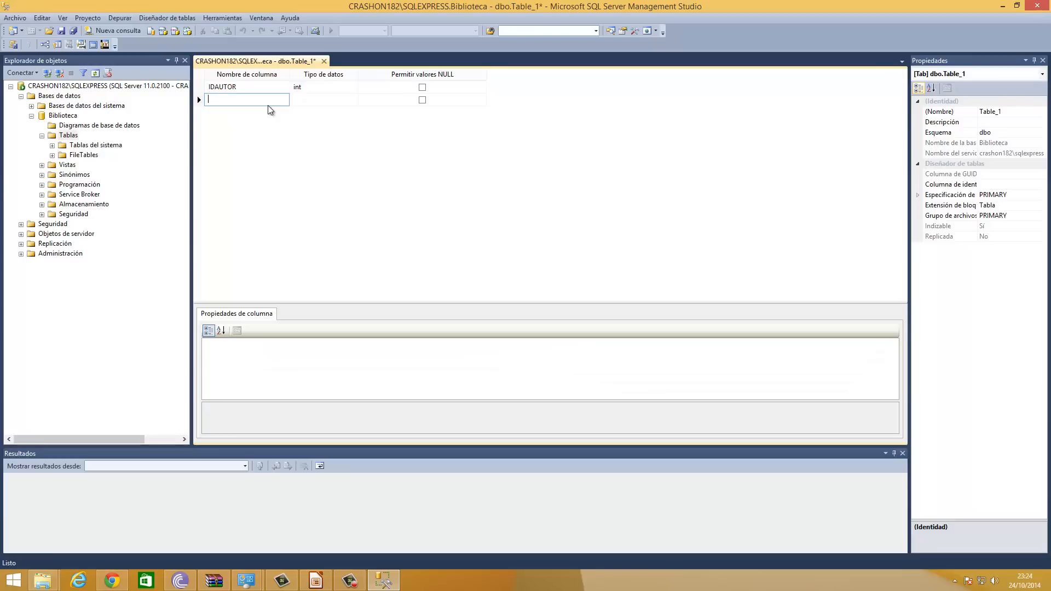
pyautogui.write('Nombre')
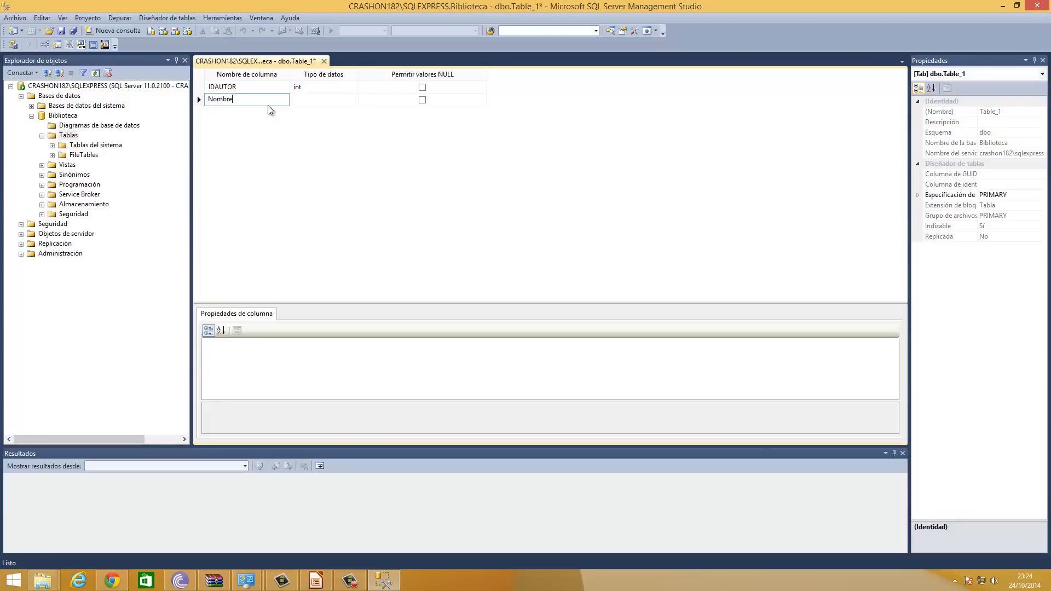
pyautogui.click(338, 101)
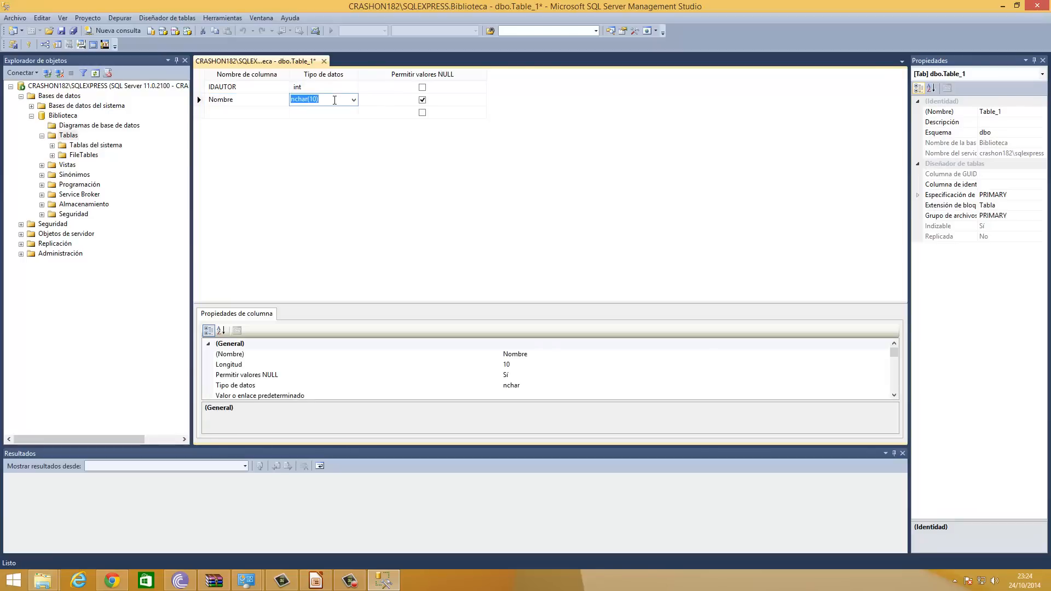
pyautogui.click(355, 99)
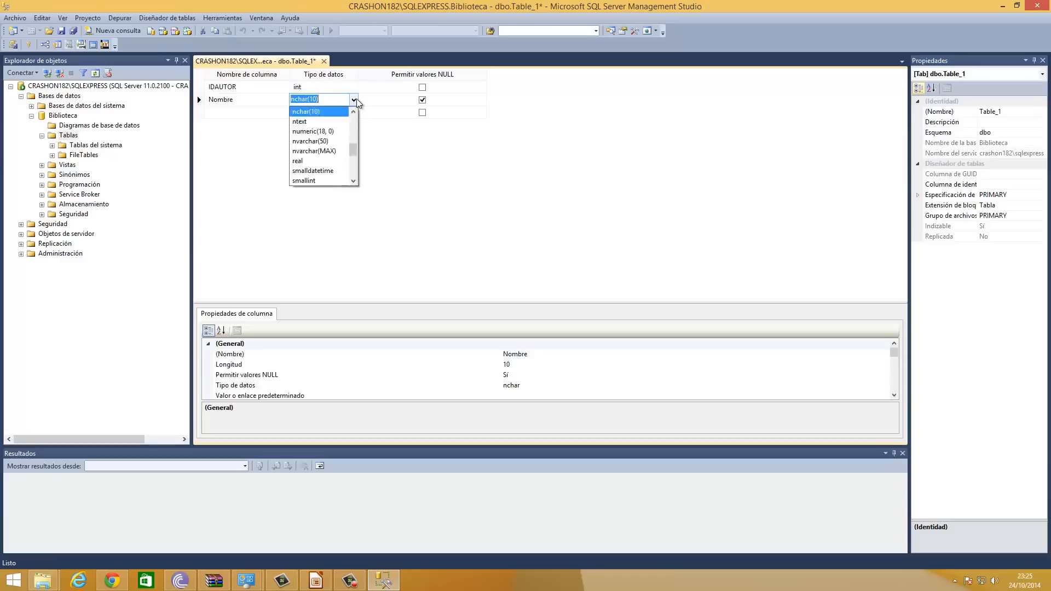
pyautogui.click(356, 99)
pyautogui.click(356, 99)
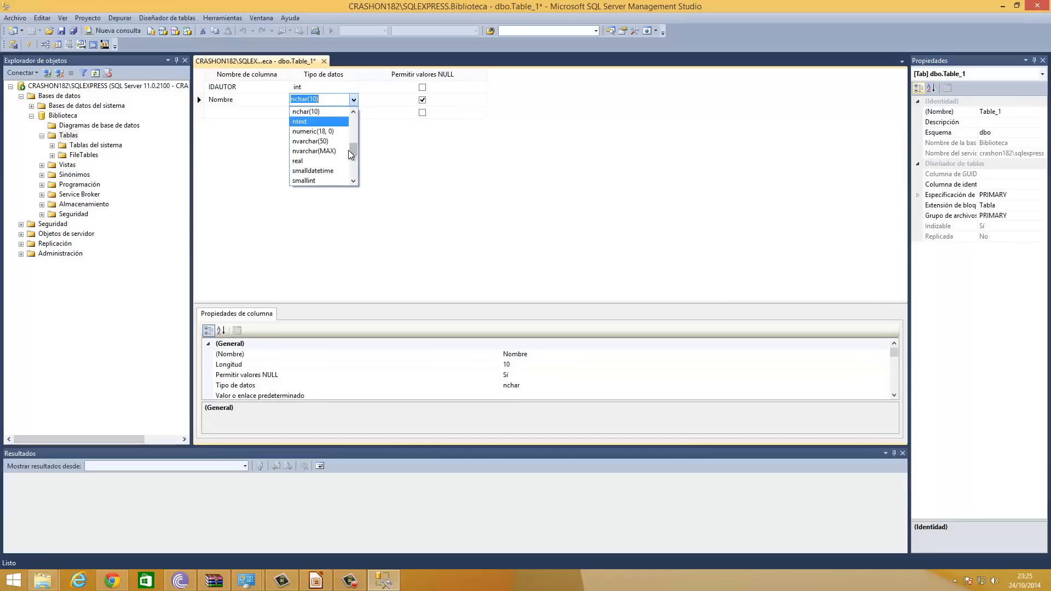
pyautogui.scroll(-3, 353, 160)
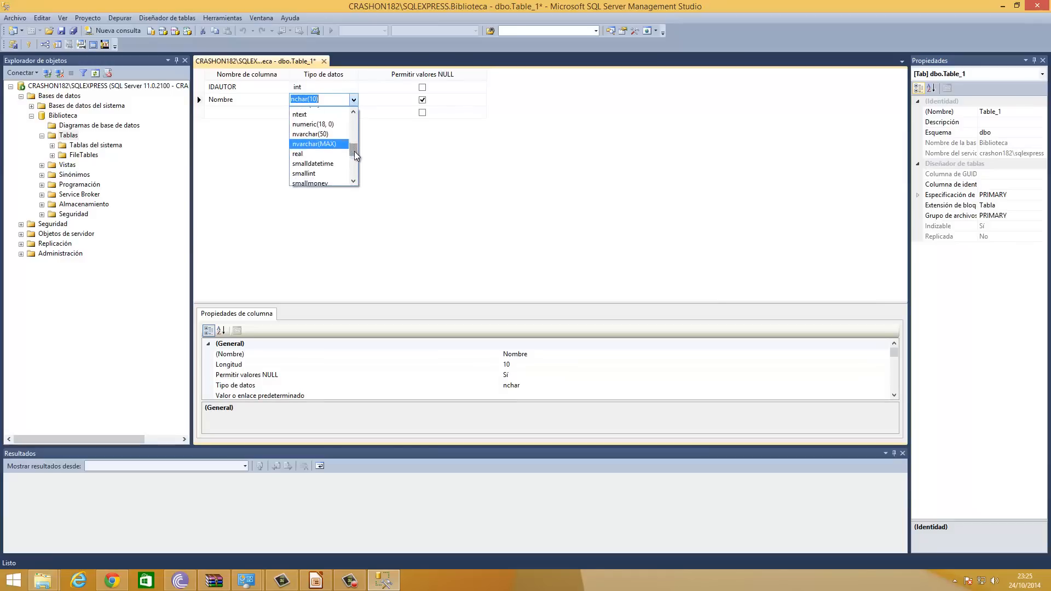
pyautogui.scroll(4, 352, 160)
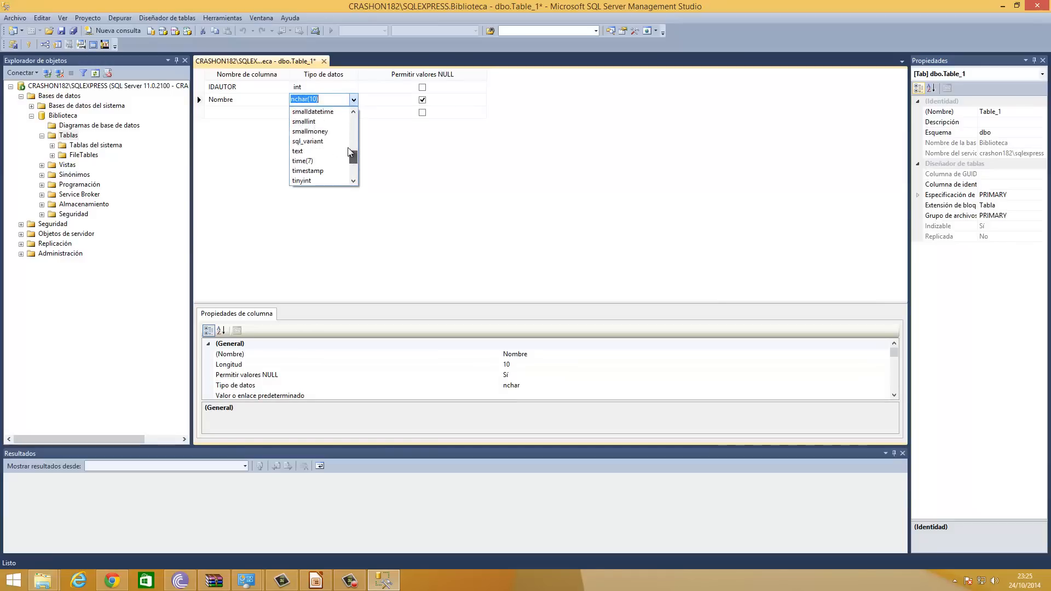
pyautogui.moveTo(349, 136); pyautogui.dragTo(352, 169)
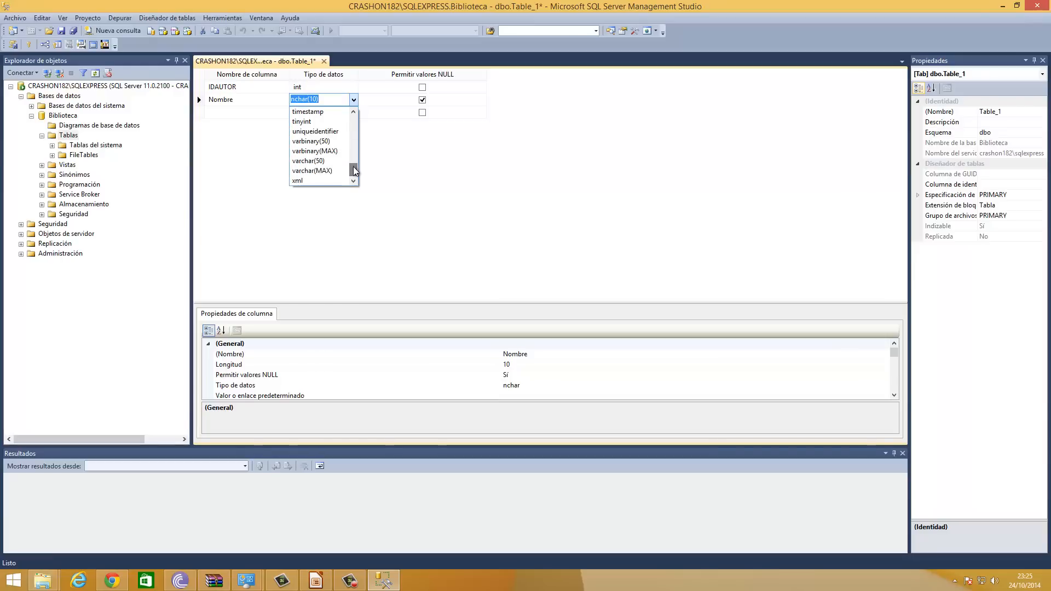
pyautogui.click(319, 163)
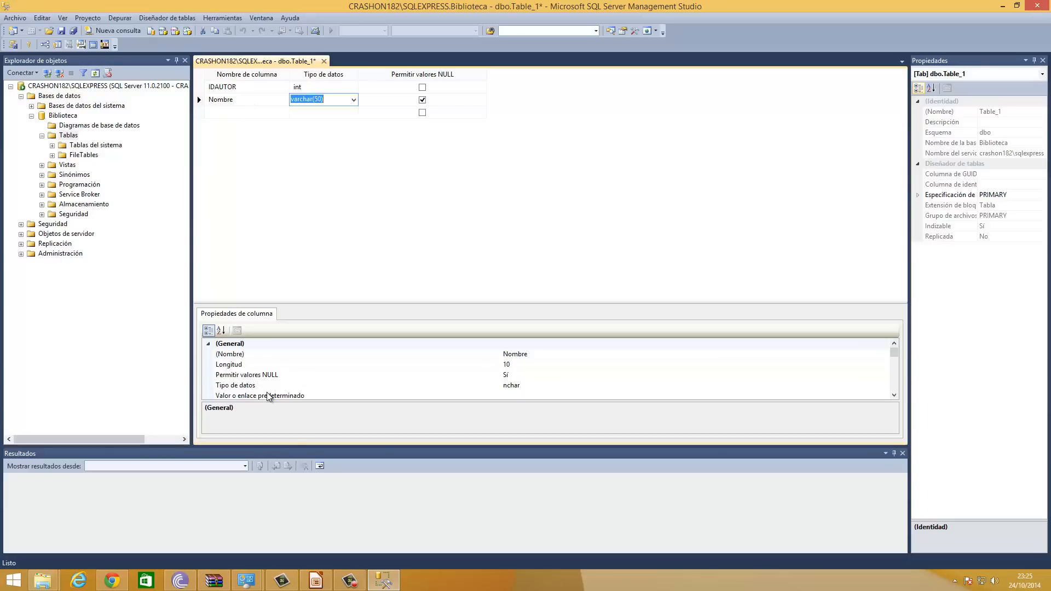
pyautogui.click(590, 364)
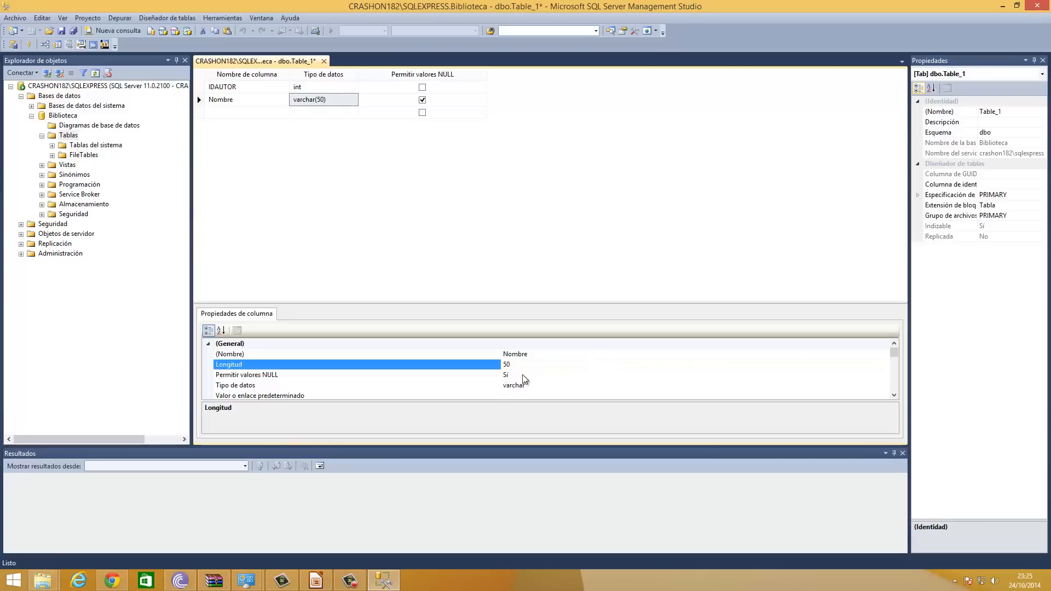
pyautogui.click(422, 99)
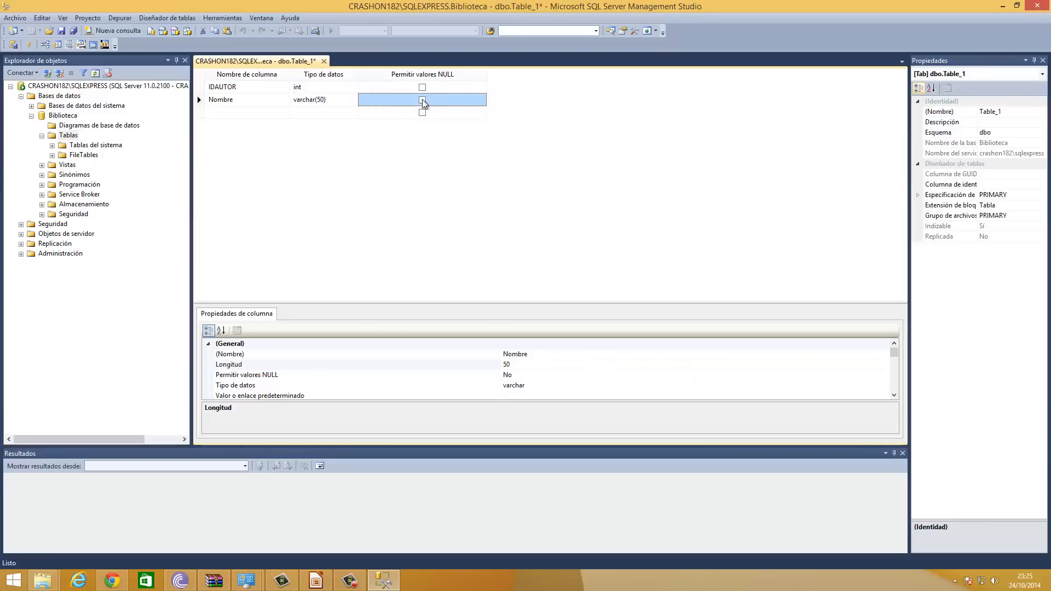
# Examine the full list of column properties for the Nombre column.
pyautogui.click(895, 398)
pyautogui.click(895, 397)
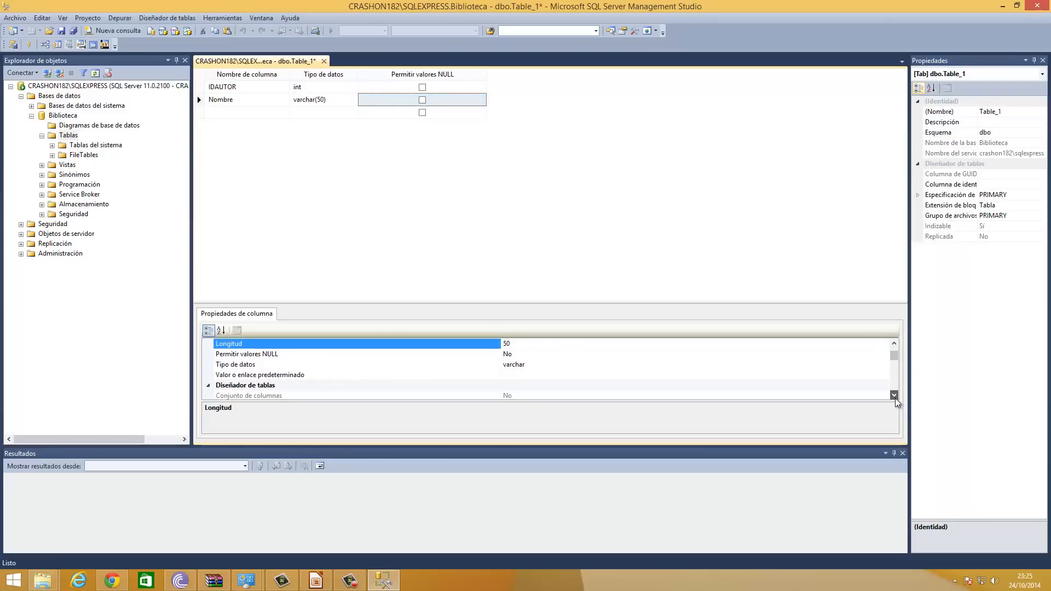
pyautogui.click(895, 395)
pyautogui.click(895, 396)
pyautogui.click(895, 396)
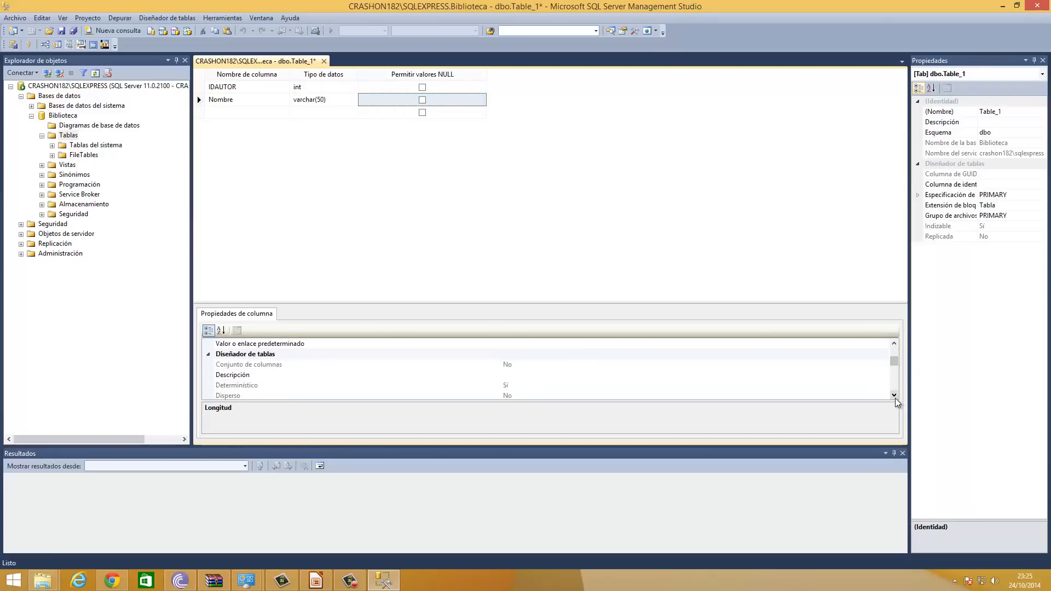
pyautogui.click(894, 395)
pyautogui.click(894, 396)
pyautogui.click(894, 395)
pyautogui.click(894, 395)
pyautogui.click(894, 395)
pyautogui.click(894, 395)
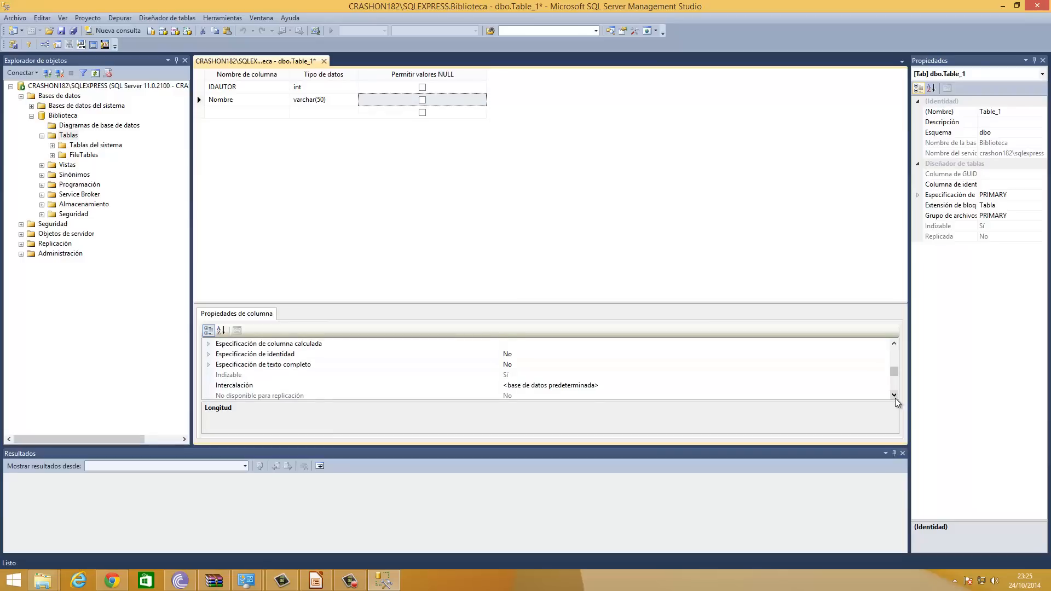
pyautogui.click(894, 395)
pyautogui.click(894, 395)
pyautogui.click(895, 395)
pyautogui.click(895, 395)
pyautogui.click(894, 395)
pyautogui.click(895, 396)
pyautogui.click(894, 396)
pyautogui.click(894, 396)
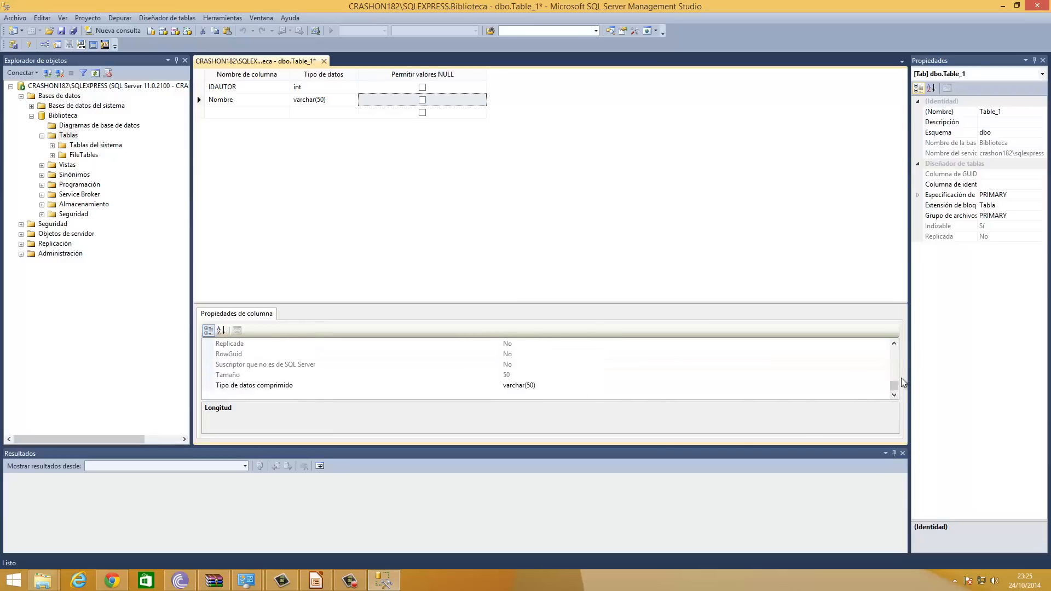
pyautogui.moveTo(894, 385); pyautogui.dragTo(896, 355)
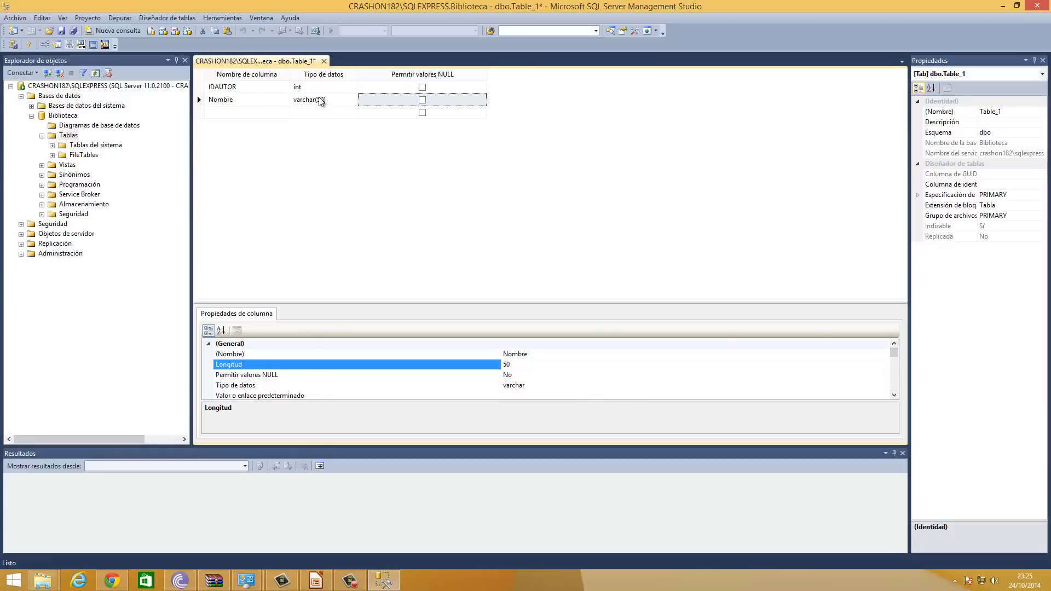
# Try a length of 255 for the Nombre column and set it back to 50.
pyautogui.click(523, 367)
pyautogui.write('255')
pyautogui.press('BackSpace')
pyautogui.press('BackSpace')
pyautogui.write('50')
# Add a third column named Apellido with data type varchar(50) and disallow null values for it.
pyautogui.click(248, 113)
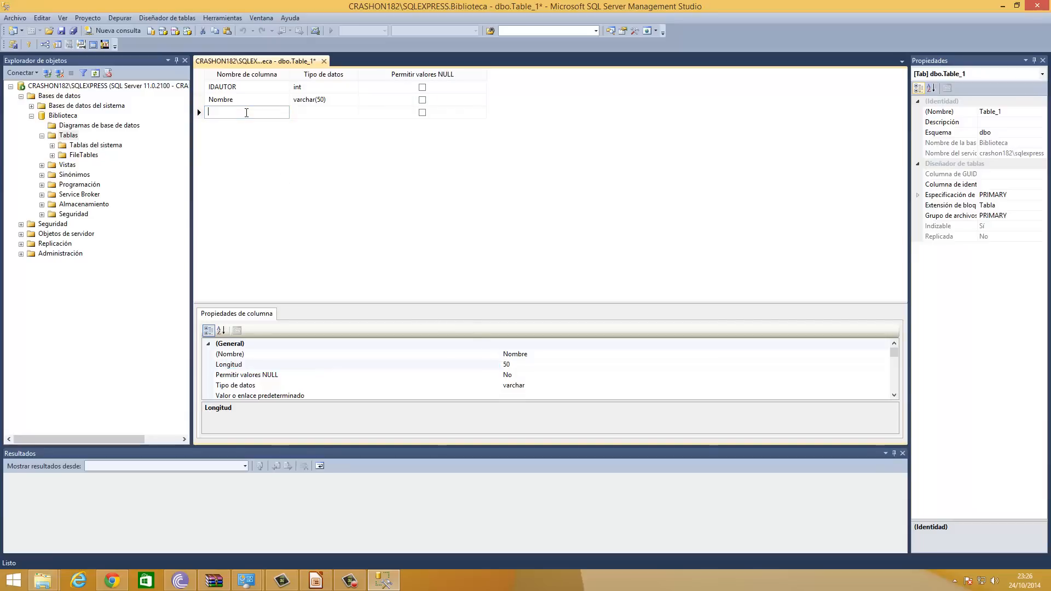
pyautogui.write('Apellido')
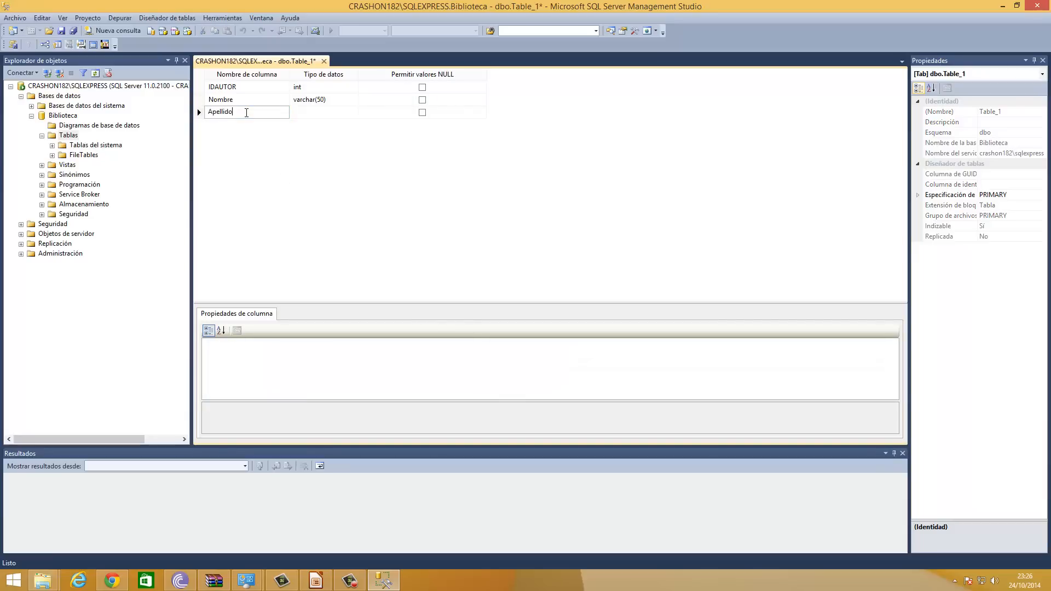
pyautogui.click(319, 110)
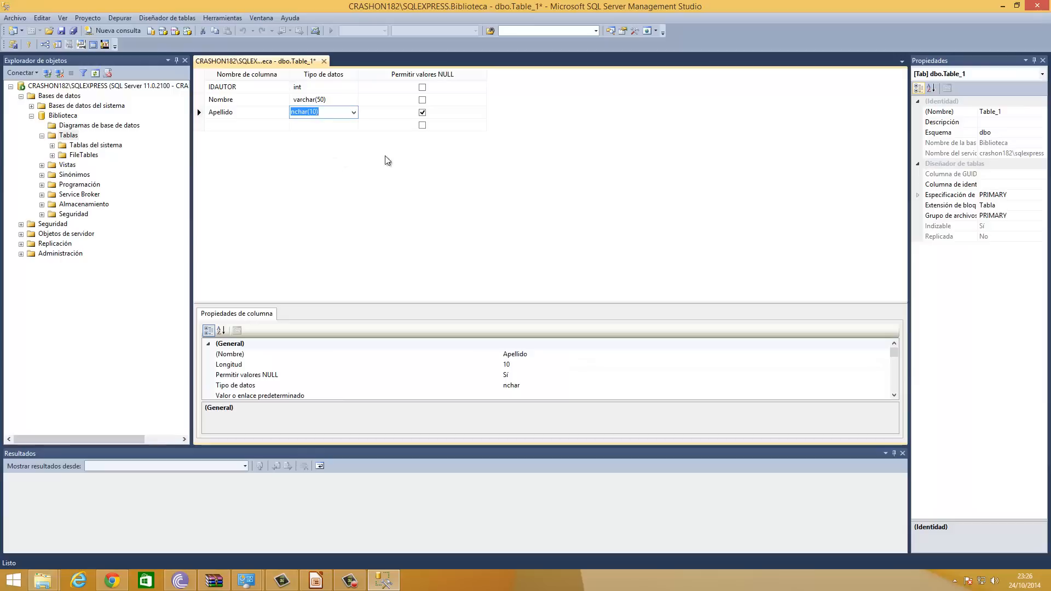
pyautogui.click(302, 113)
pyautogui.doubleClick(297, 111)
pyautogui.write('varchar')
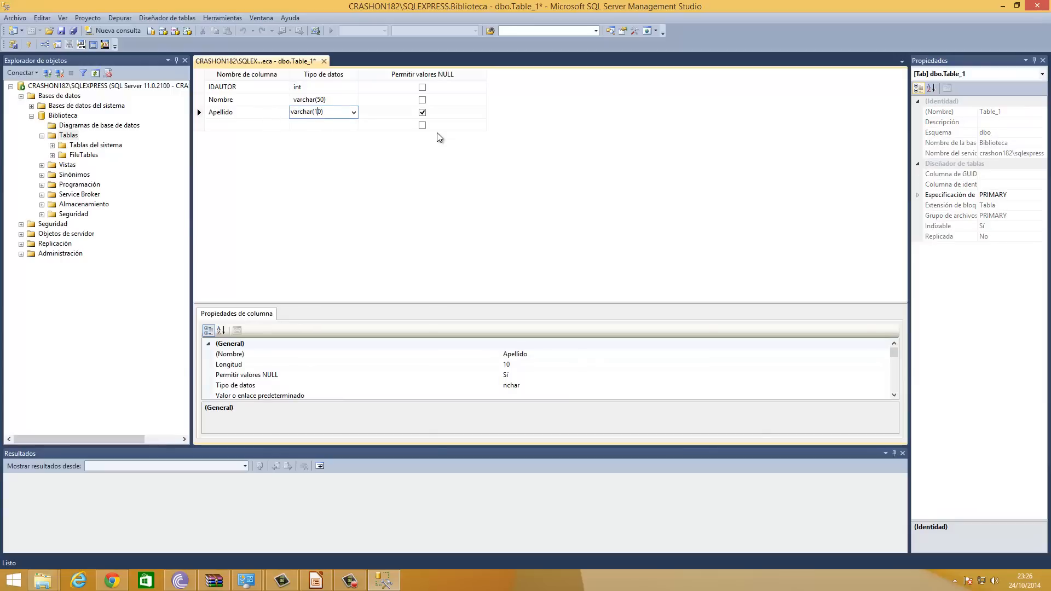
pyautogui.press('BackSpace')
pyautogui.write('5')
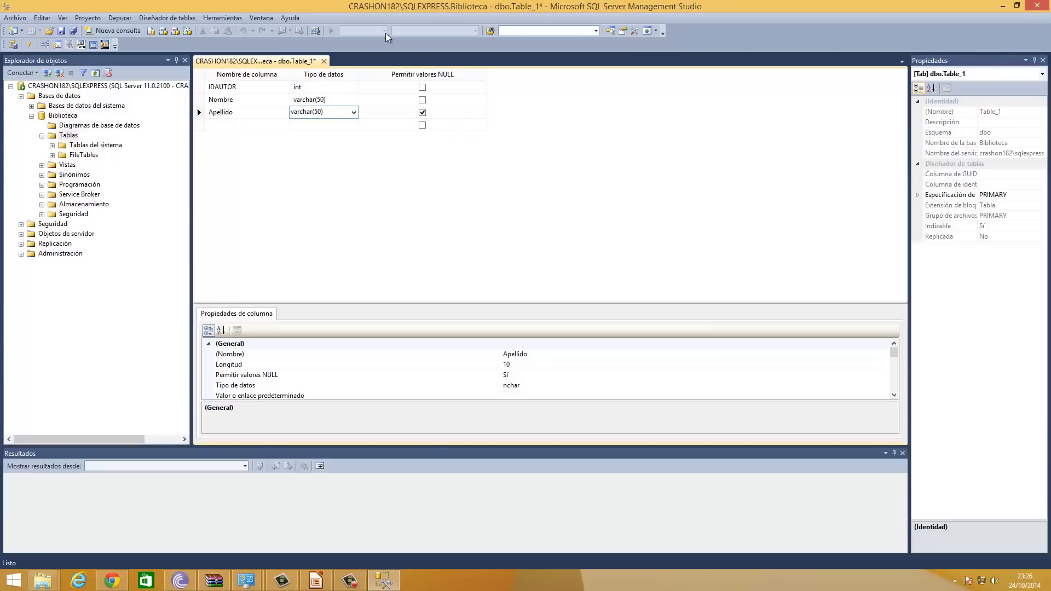
pyautogui.click(422, 112)
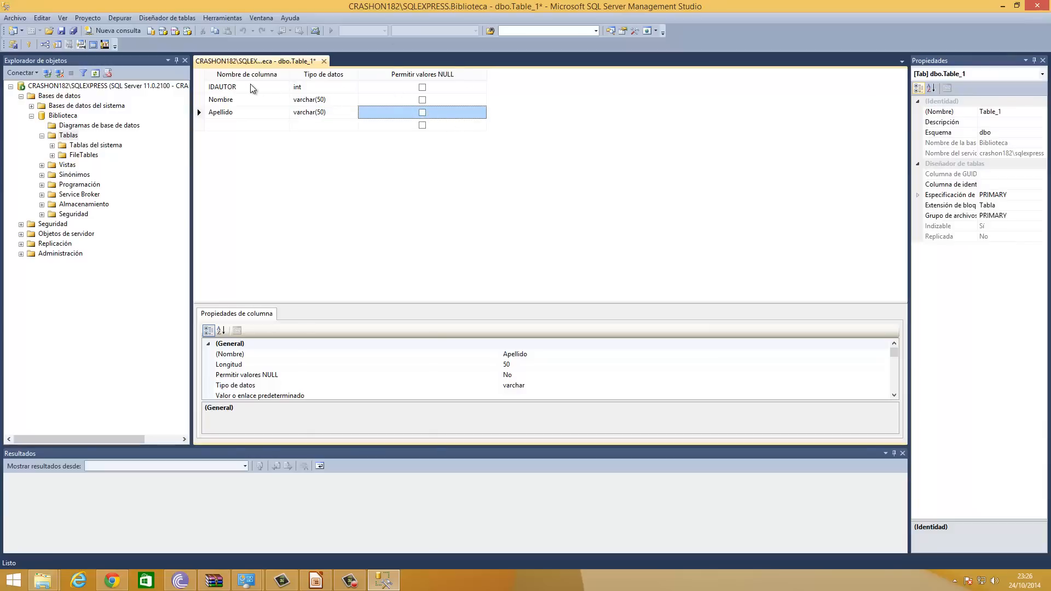
# Make IDAUTOR an identity column by setting (Identidad) to Sí in its identity specification.
pyautogui.click(235, 86)
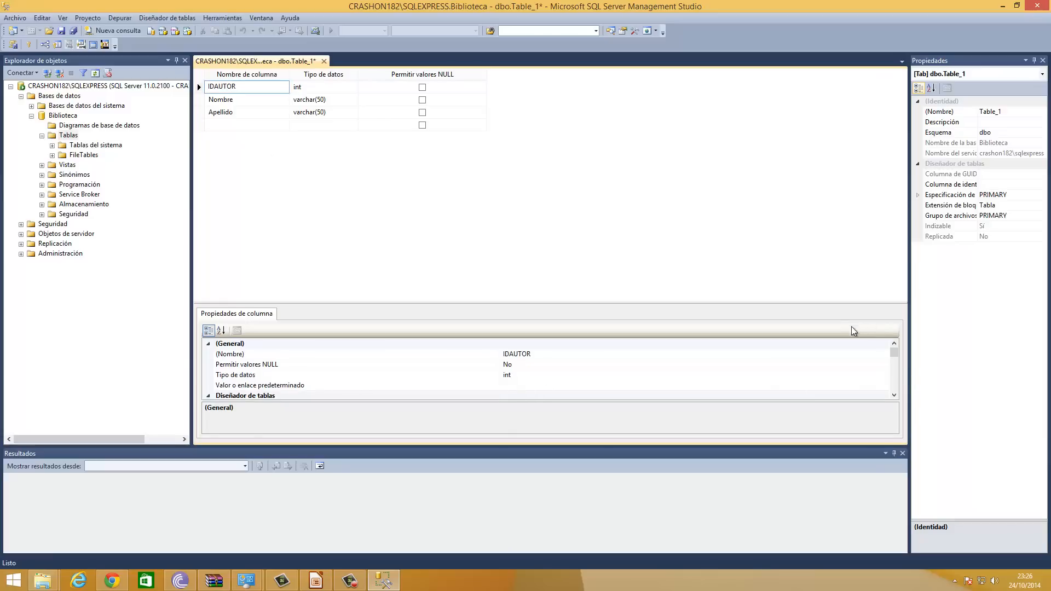
pyautogui.moveTo(893, 394); pyautogui.dragTo(894, 396)
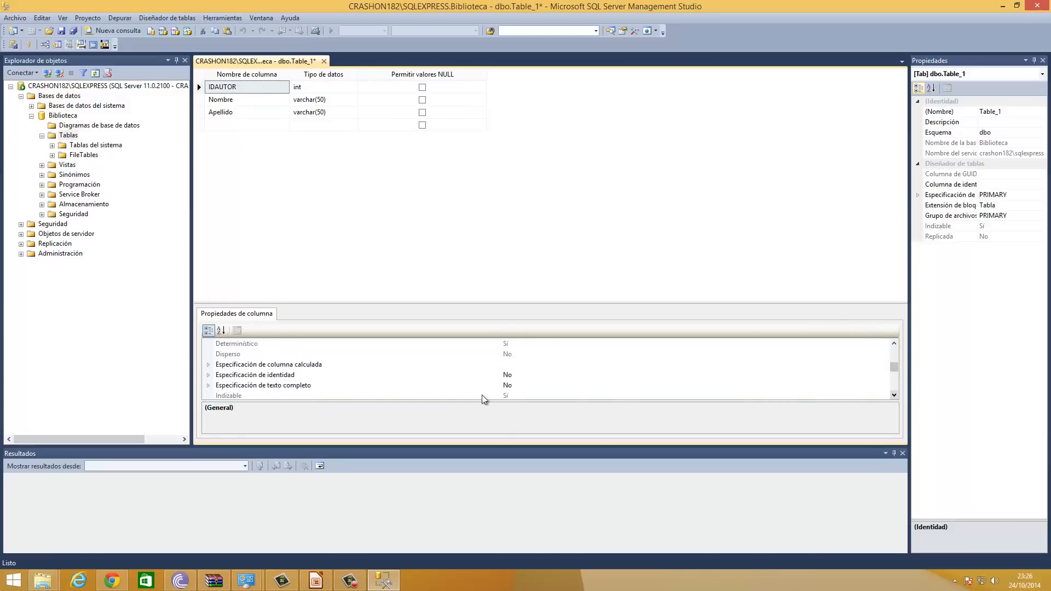
pyautogui.click(208, 375)
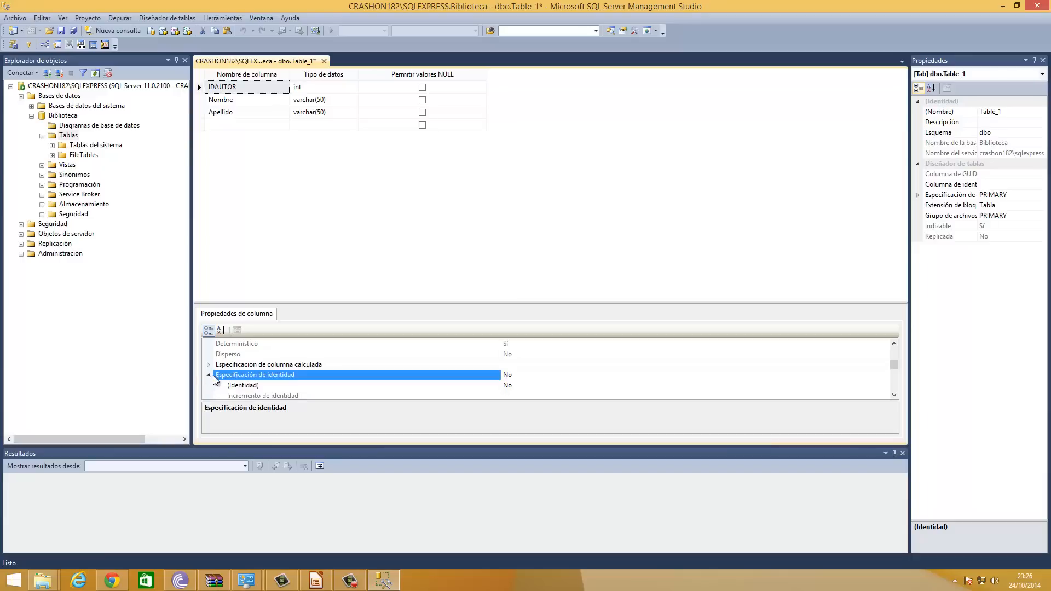
pyautogui.click(515, 386)
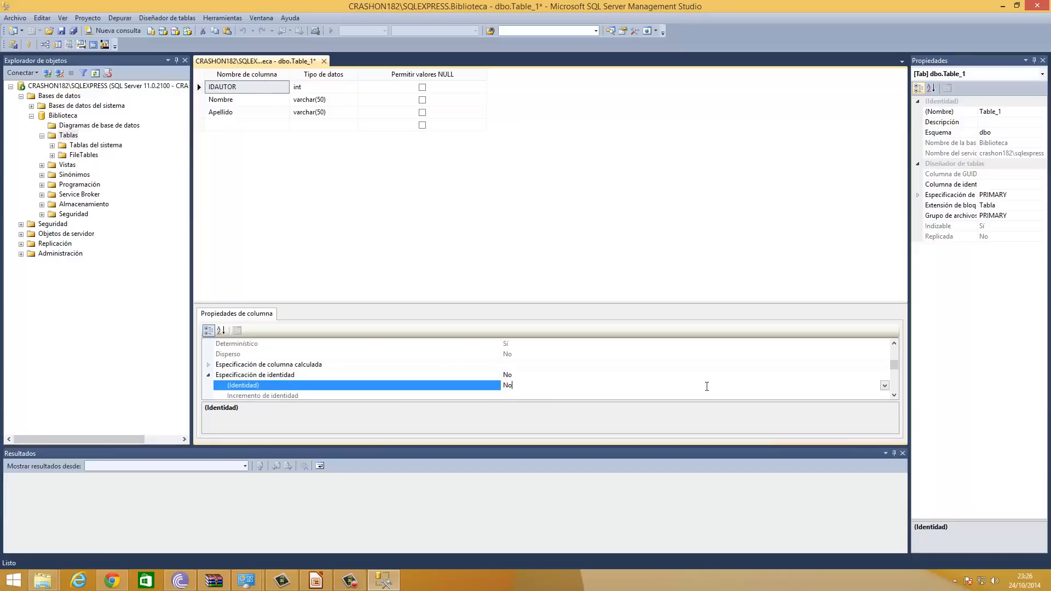
pyautogui.click(884, 386)
pyautogui.click(722, 399)
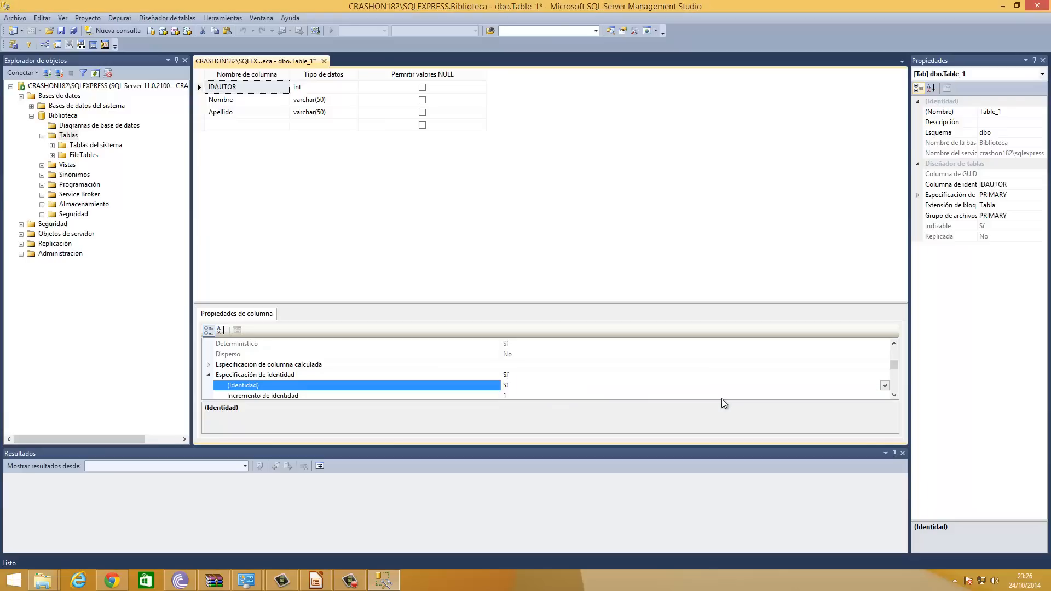
pyautogui.scroll(-2, 372, 390)
pyautogui.scroll(1, 370, 392)
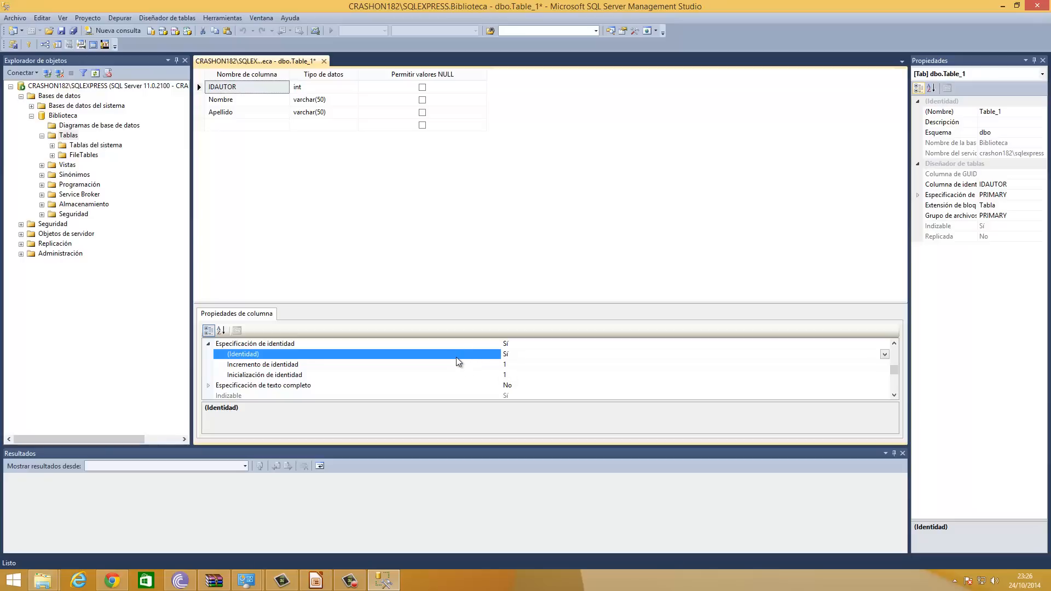
# Set the IDAUTOR column as the table's primary key.
pyautogui.rightClick(200, 88)
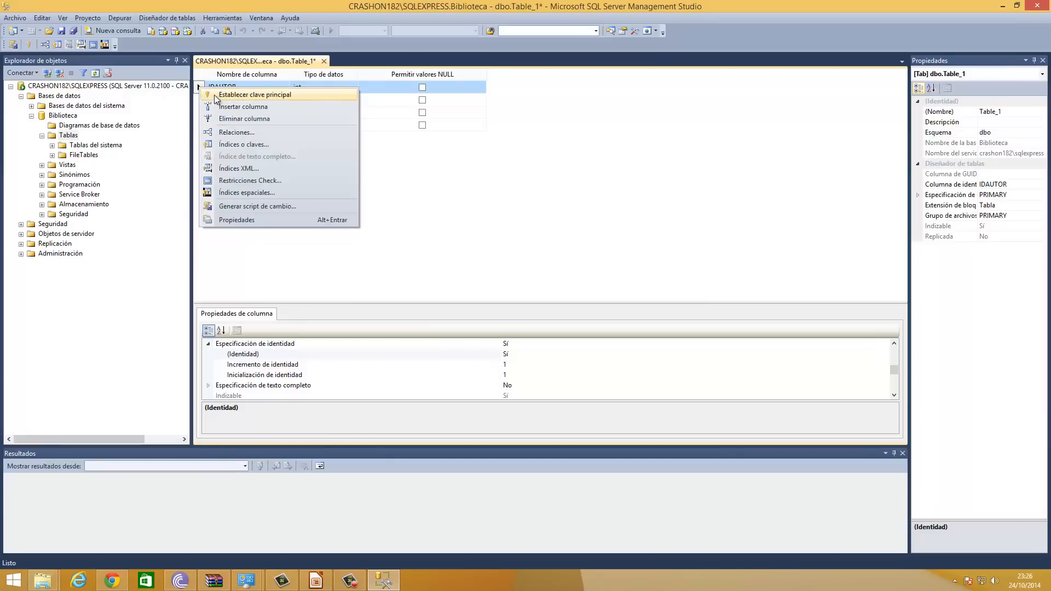
pyautogui.click(515, 210)
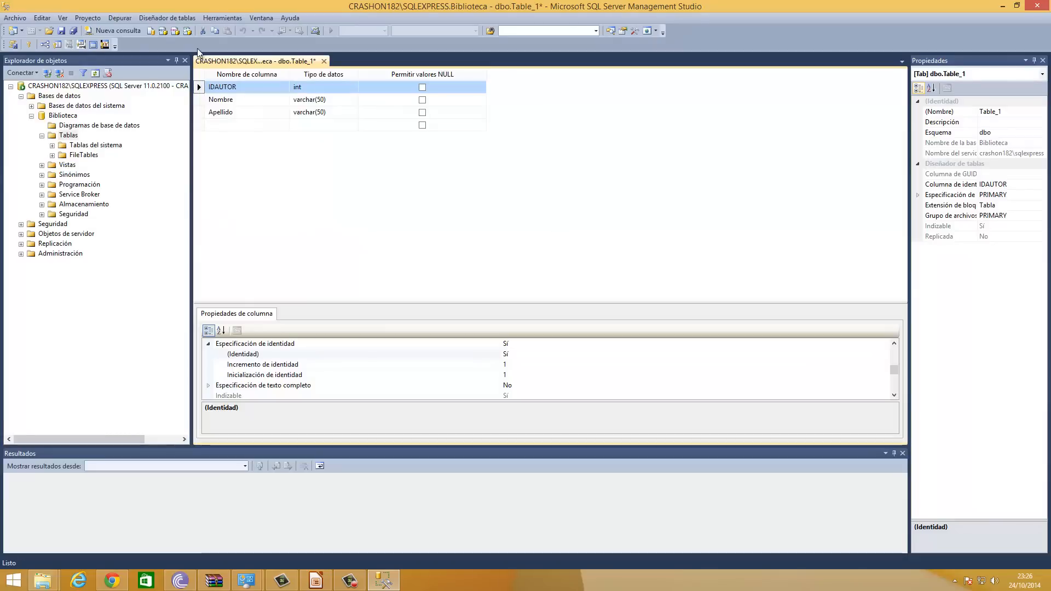
pyautogui.rightClick(200, 89)
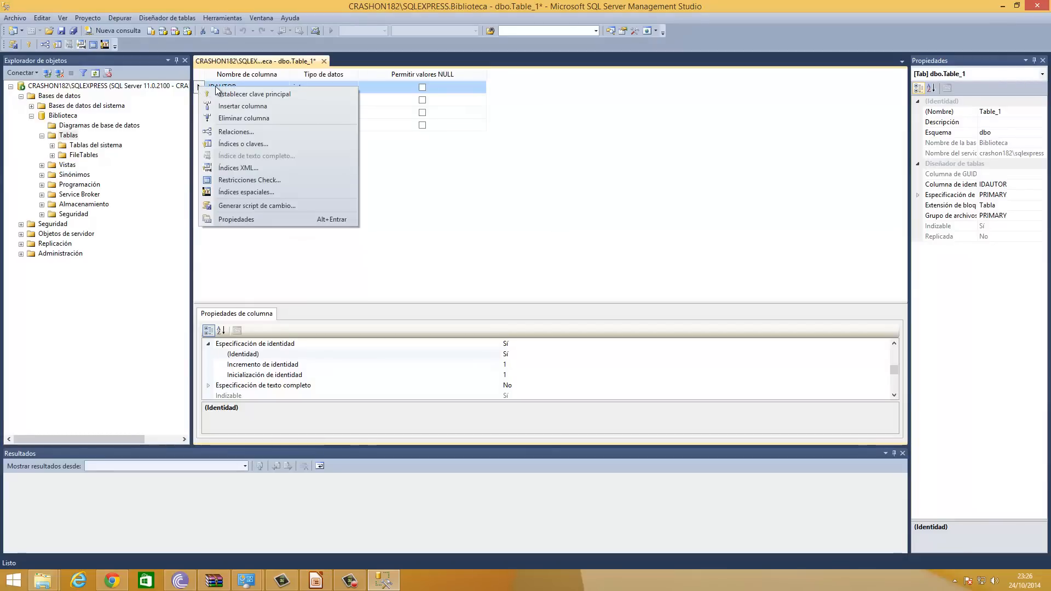
pyautogui.click(245, 93)
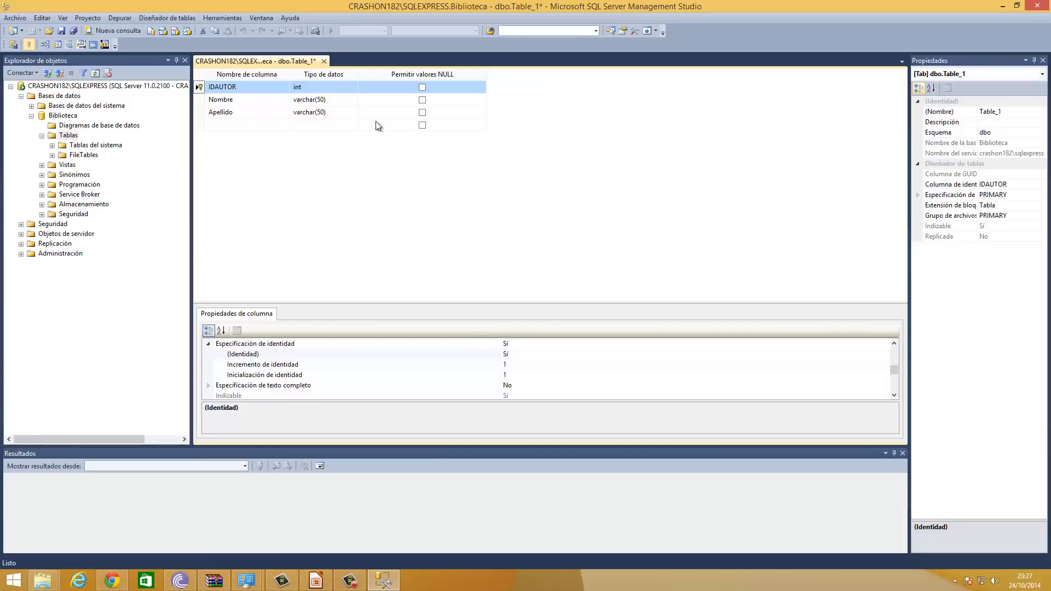
# Save the new table with the name Autores.
pyautogui.click(70, 135)
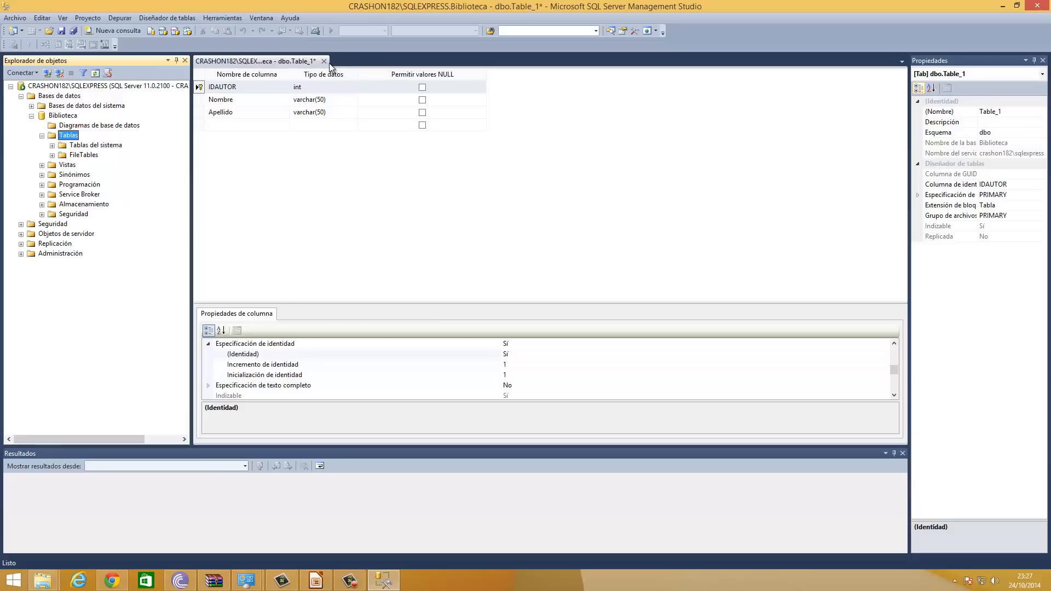
pyautogui.click(61, 36)
pyautogui.click(304, 63)
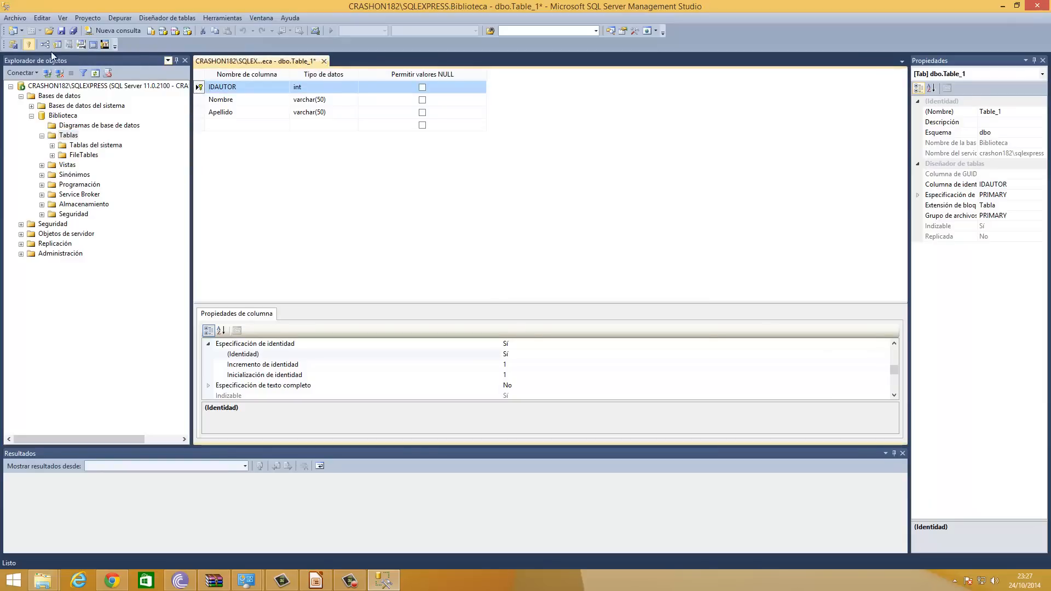
pyautogui.click(55, 33)
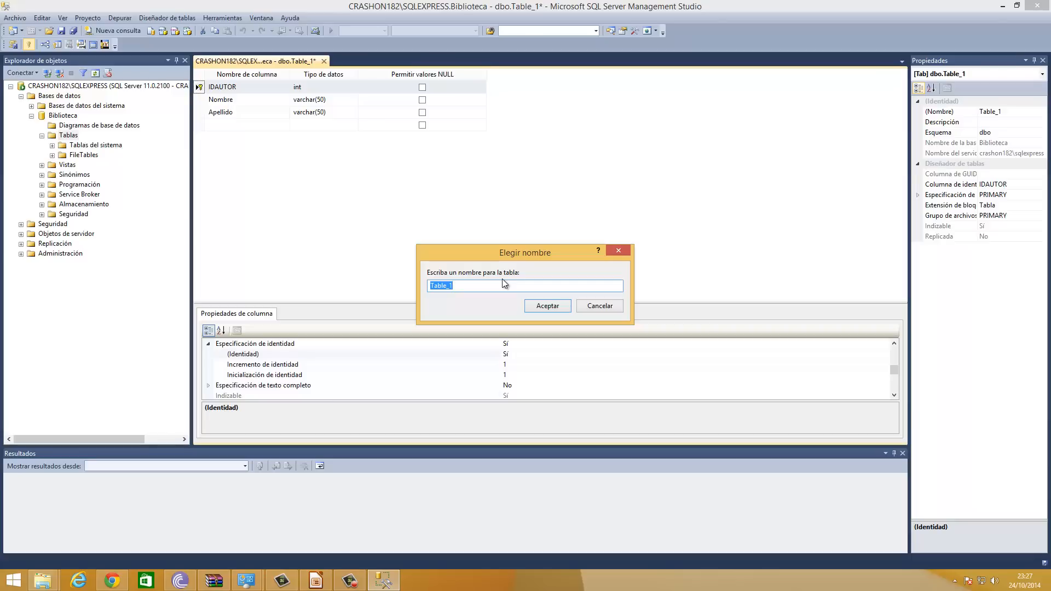
pyautogui.write('Autores')
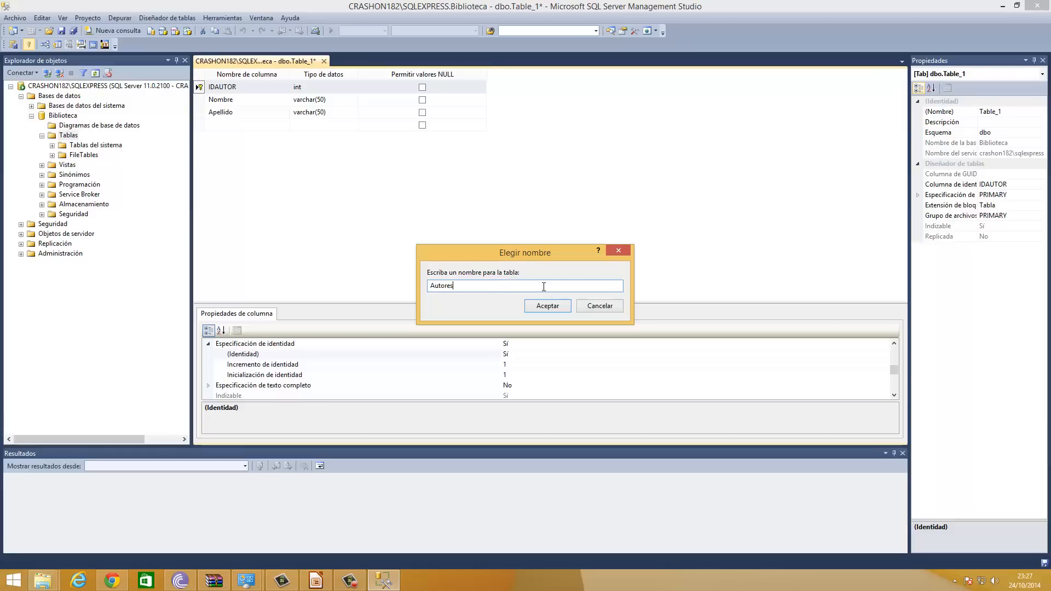
pyautogui.click(565, 305)
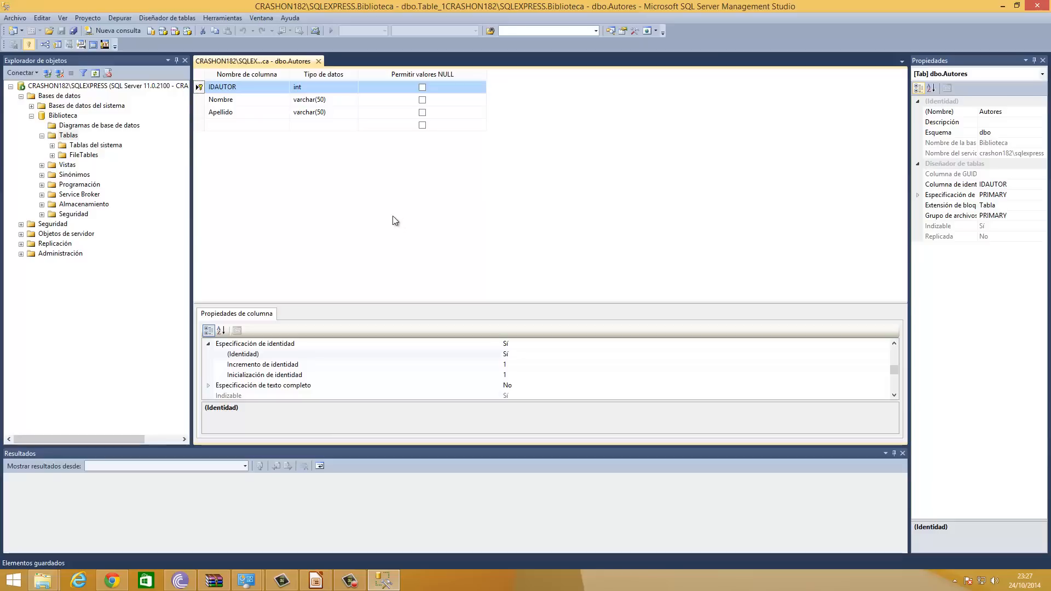
# Create another table in the Biblioteca database and add a first column named IDTitulo with data type int.
pyautogui.rightClick(75, 138)
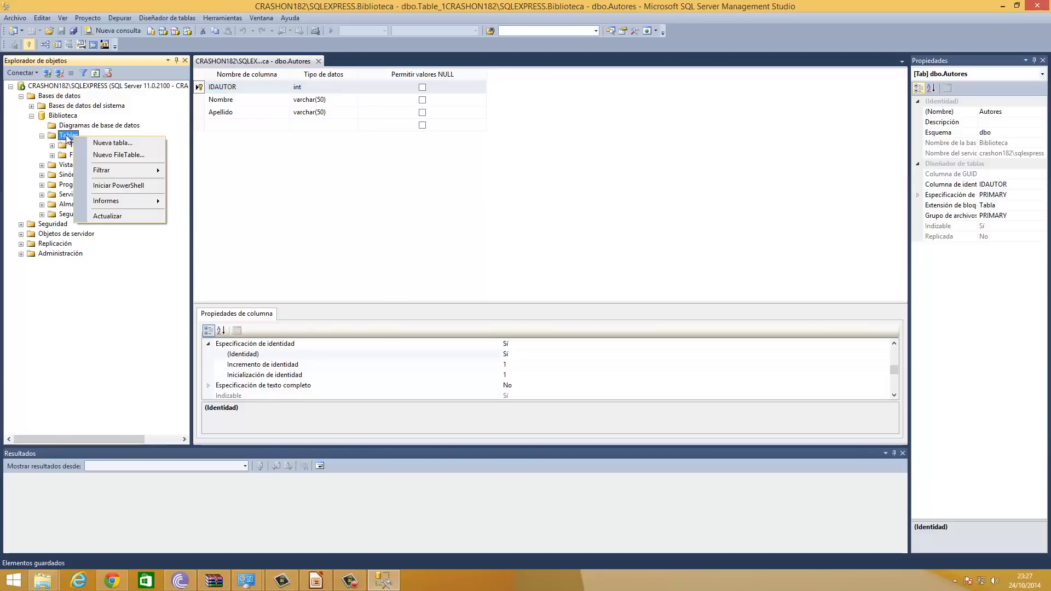
pyautogui.click(122, 142)
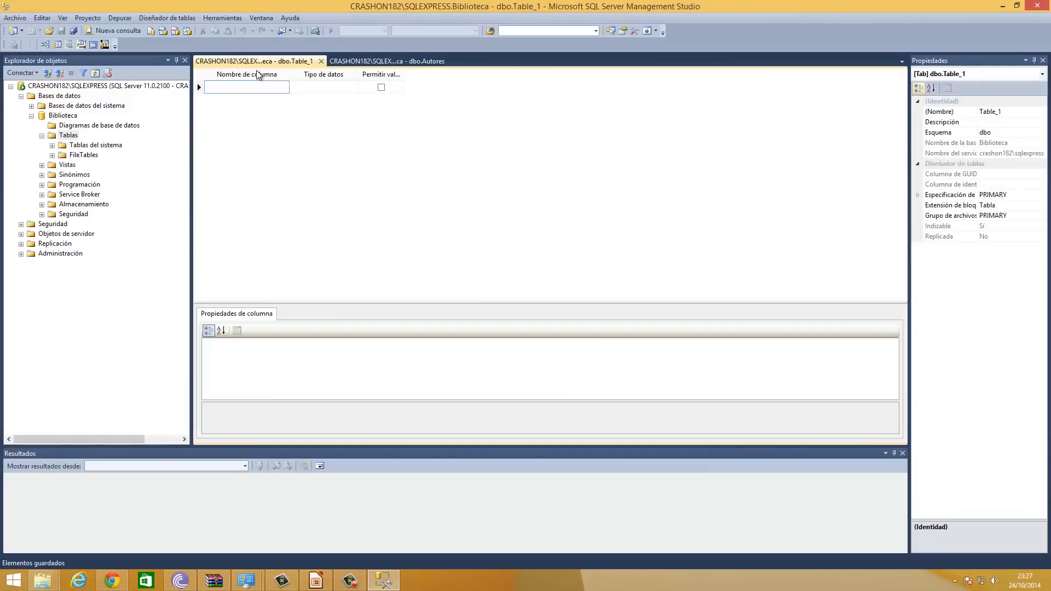
pyautogui.write('ID')
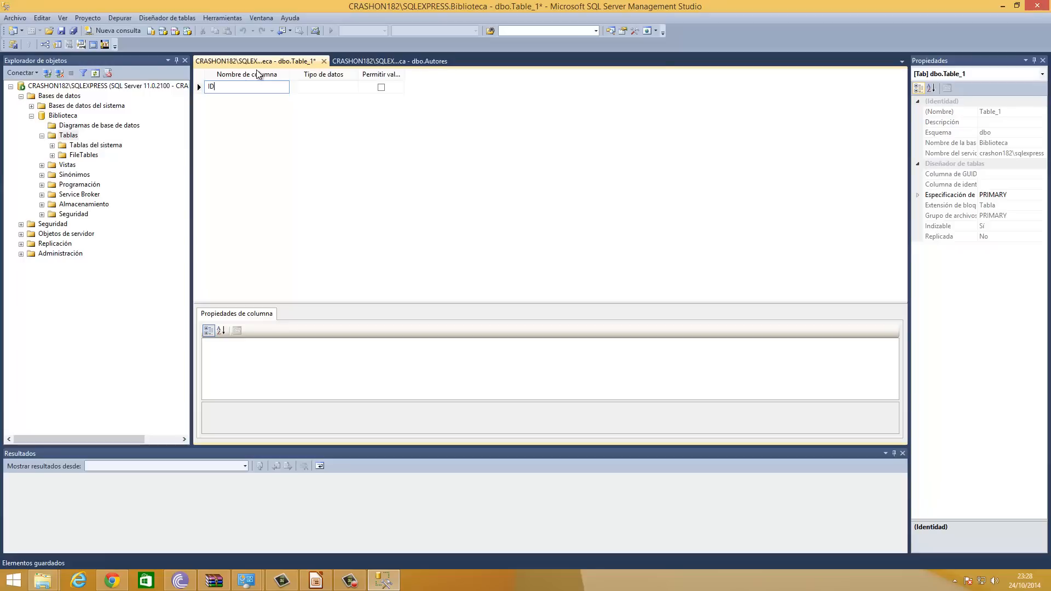
pyautogui.press('BackSpace')
pyautogui.write('IDTitulo')
pyautogui.press('Tab')
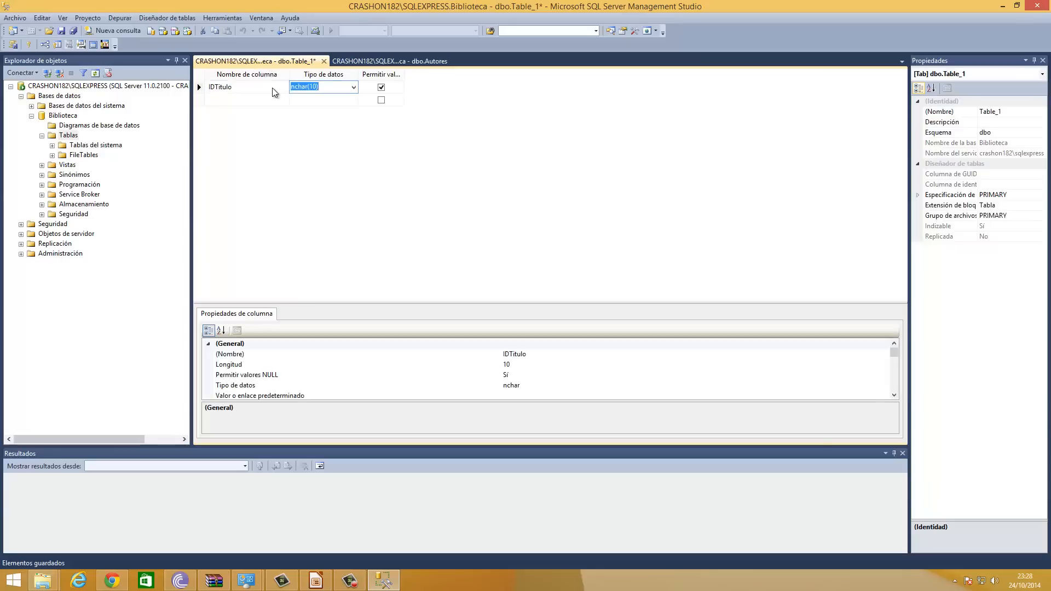
pyautogui.write('int')
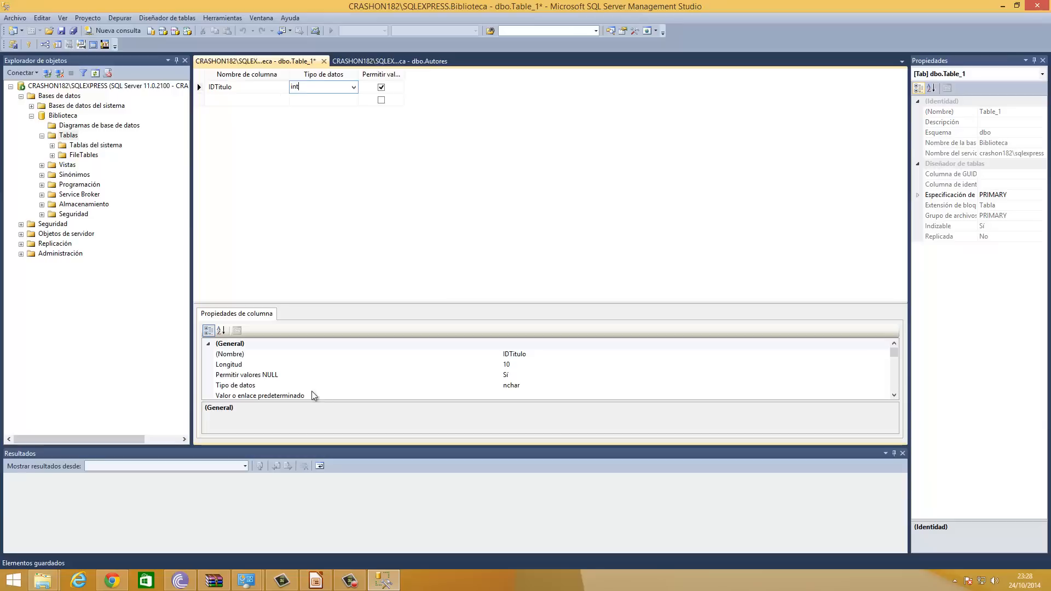
# Make IDTitulo an identity column by setting (Identidad) to Sí in its identity specification.
pyautogui.moveTo(894, 353); pyautogui.dragTo(894, 369)
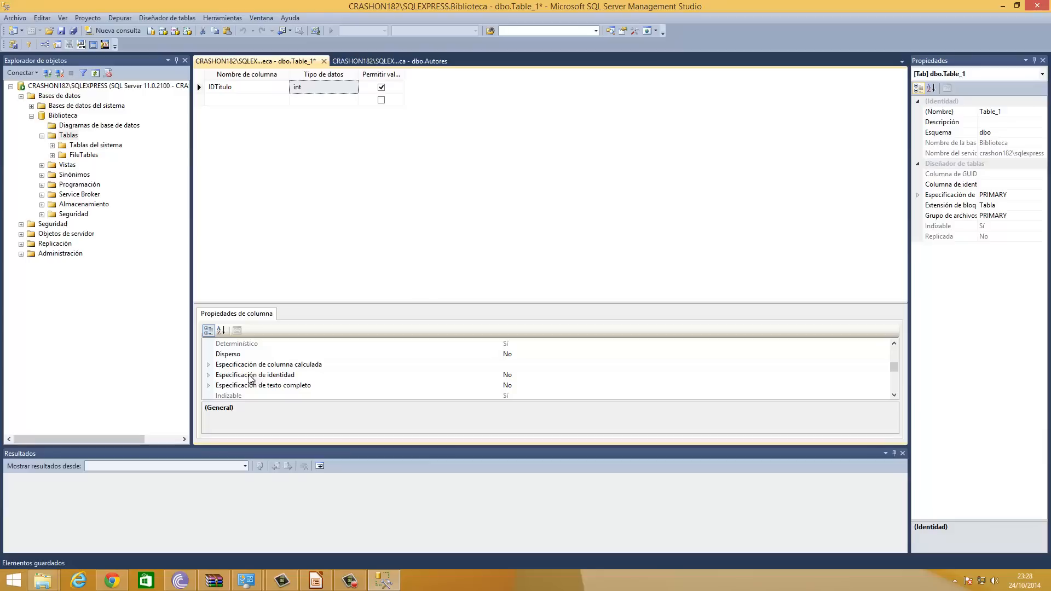
pyautogui.click(209, 375)
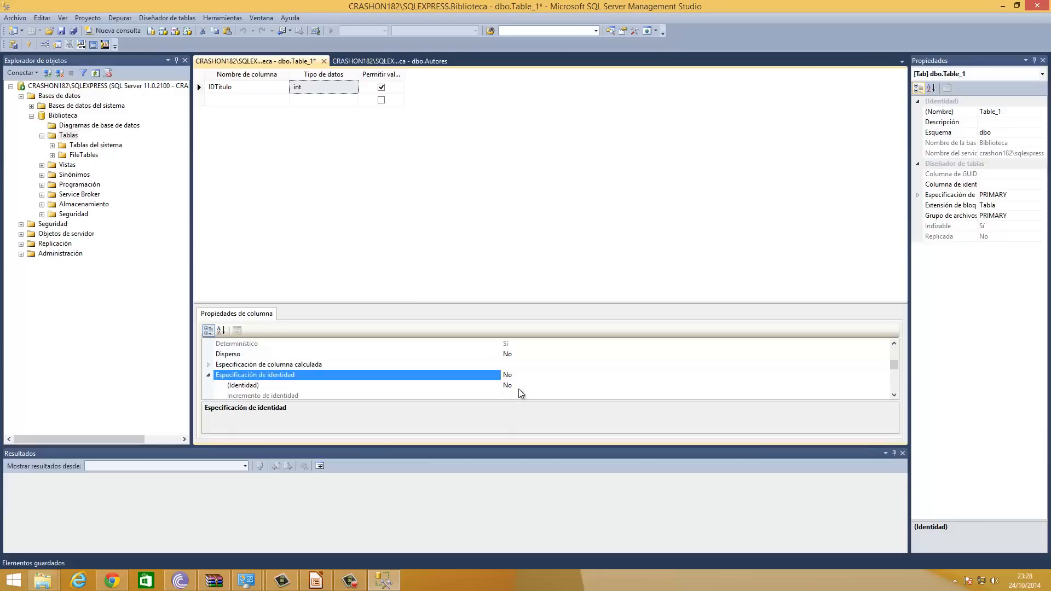
pyautogui.click(551, 386)
pyautogui.click(885, 385)
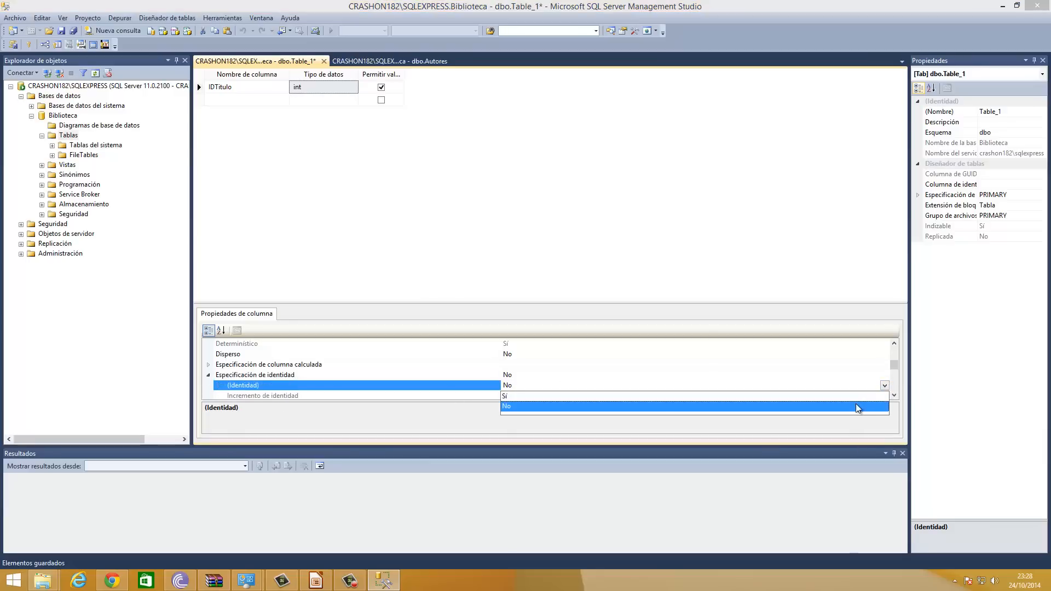
pyautogui.click(851, 399)
pyautogui.scroll(-1, 550, 375)
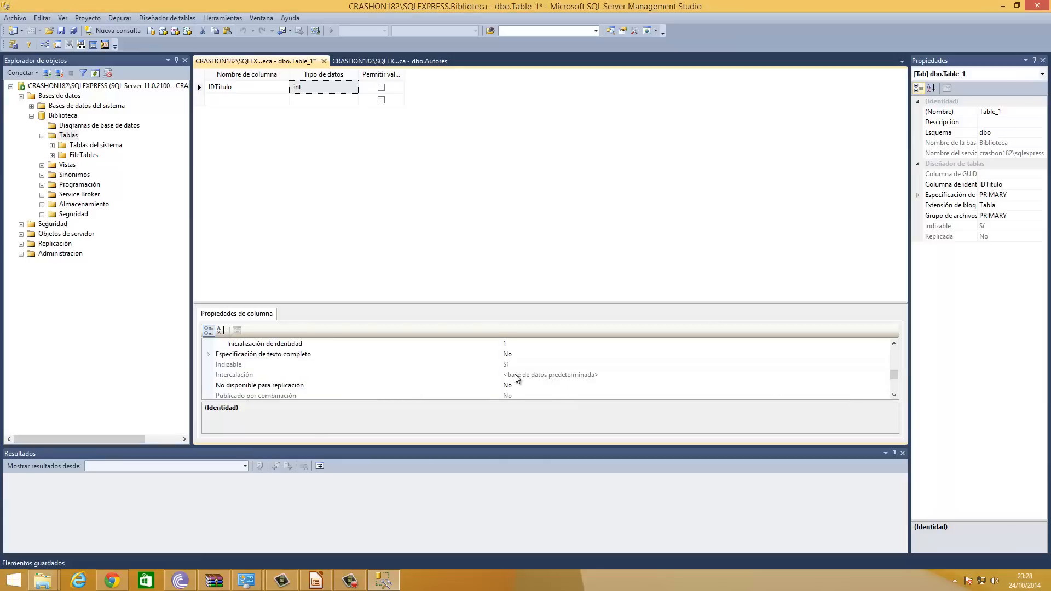
pyautogui.scroll(1, 516, 378)
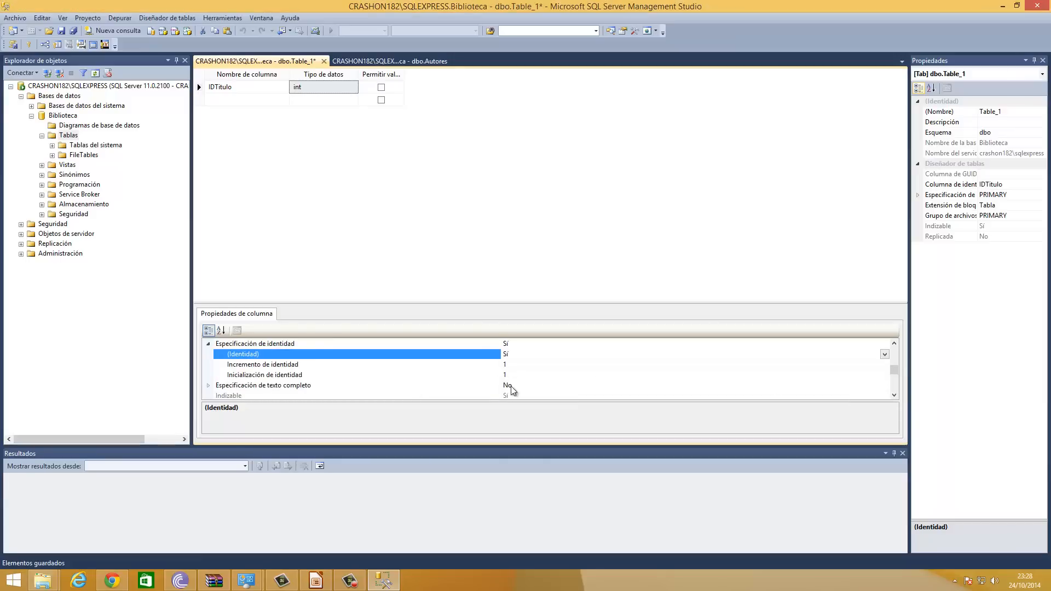
# Set the IDTitulo column as the table's primary key.
pyautogui.click(198, 88)
pyautogui.rightClick(199, 89)
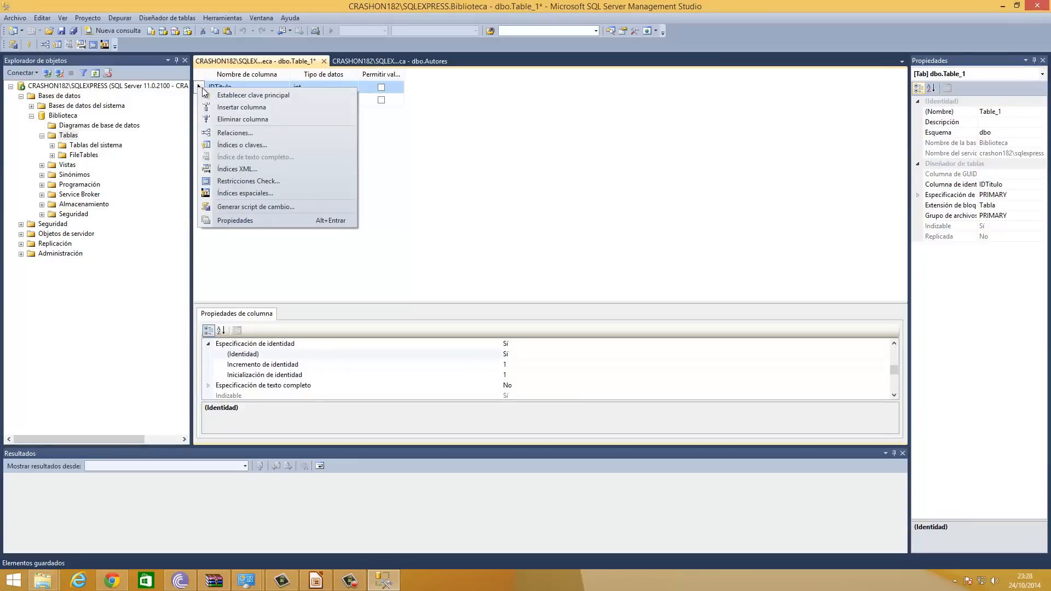
pyautogui.click(207, 97)
# Add a second column named Titulo with data type varchar(150) and disallow null values for it.
pyautogui.click(225, 99)
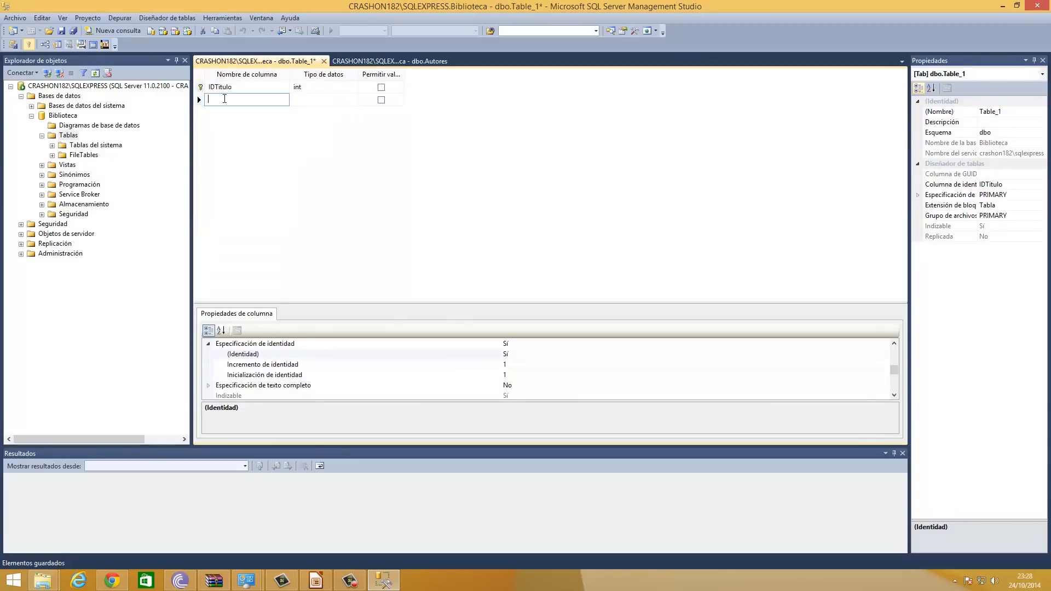
pyautogui.write('Titulo')
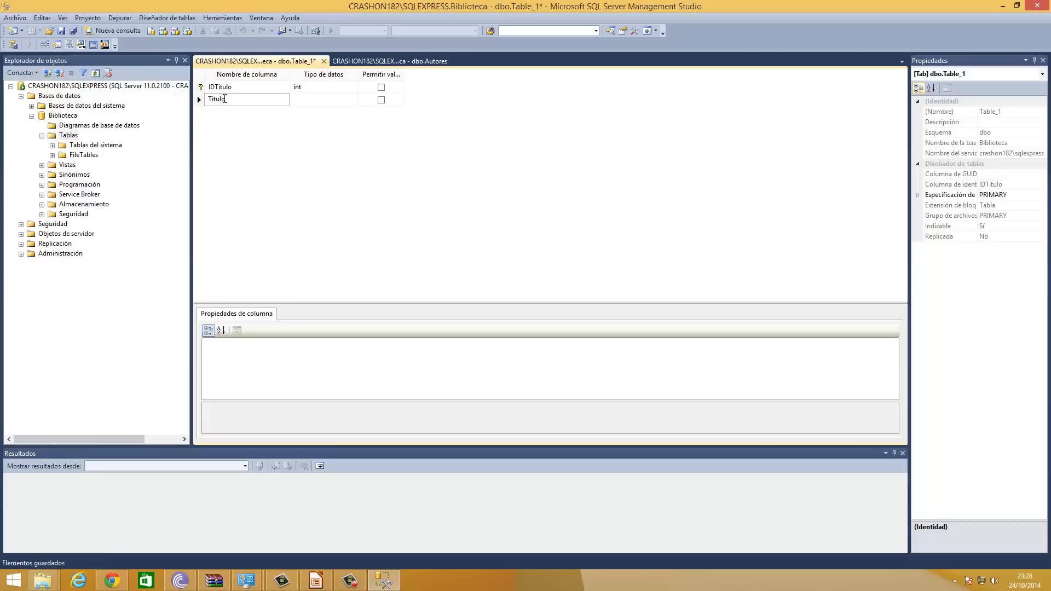
pyautogui.press('Tab')
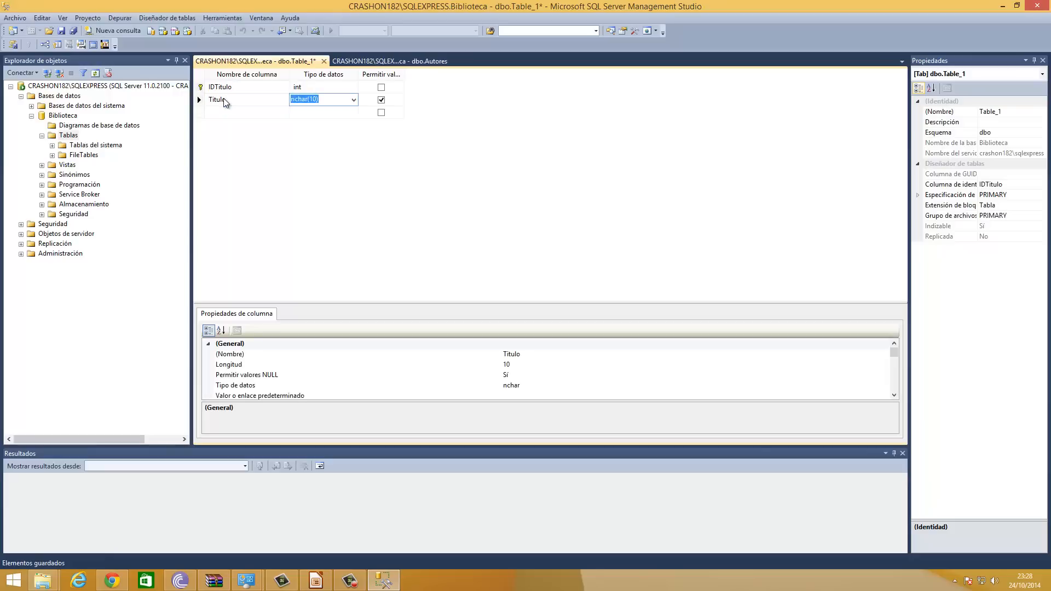
pyautogui.write('var')
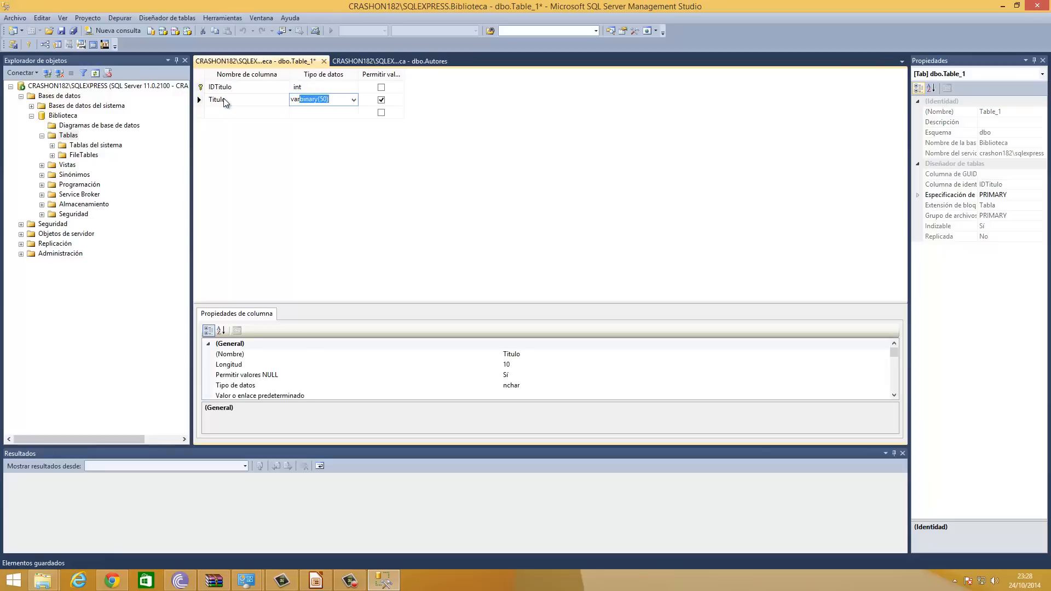
pyautogui.write('c')
pyautogui.press('End')
pyautogui.press('Left')
pyautogui.press('Left')
pyautogui.press('Left')
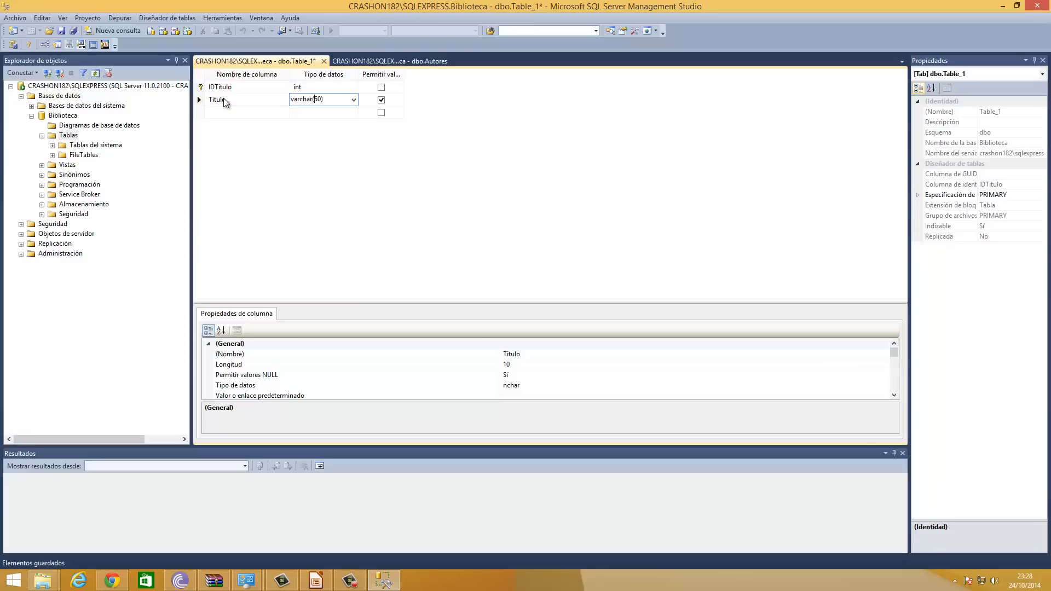
pyautogui.write('1')
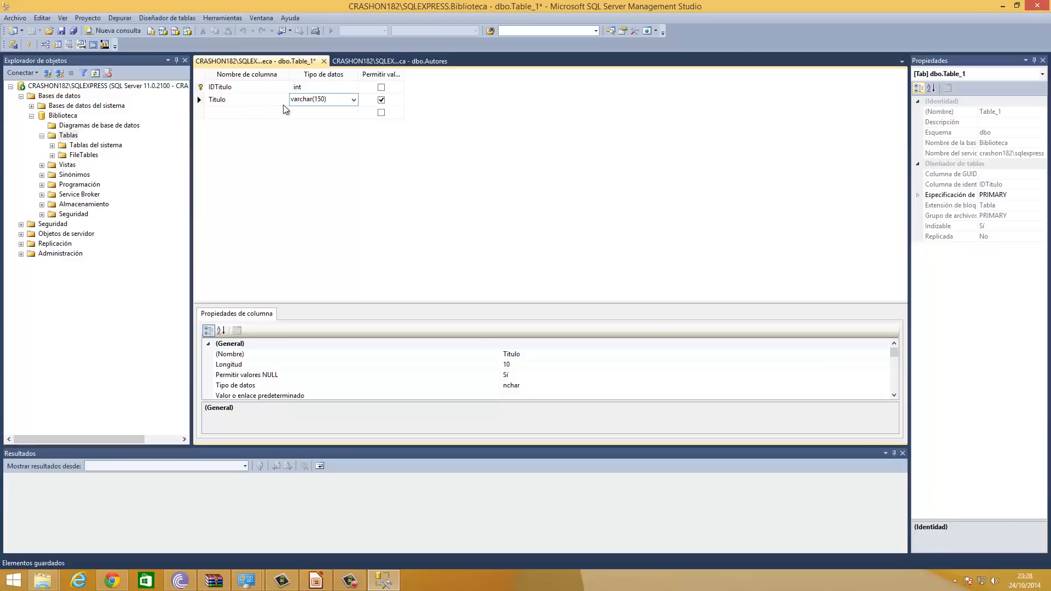
pyautogui.click(381, 99)
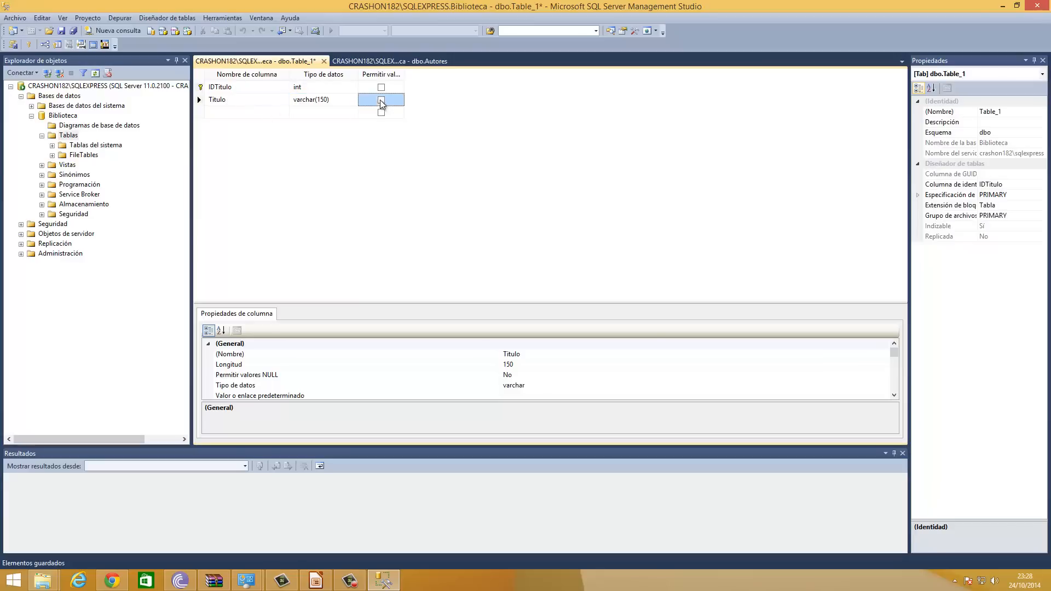
# Add a third column named NumeroEdicion with data type int and disallow null values for it.
pyautogui.click(264, 112)
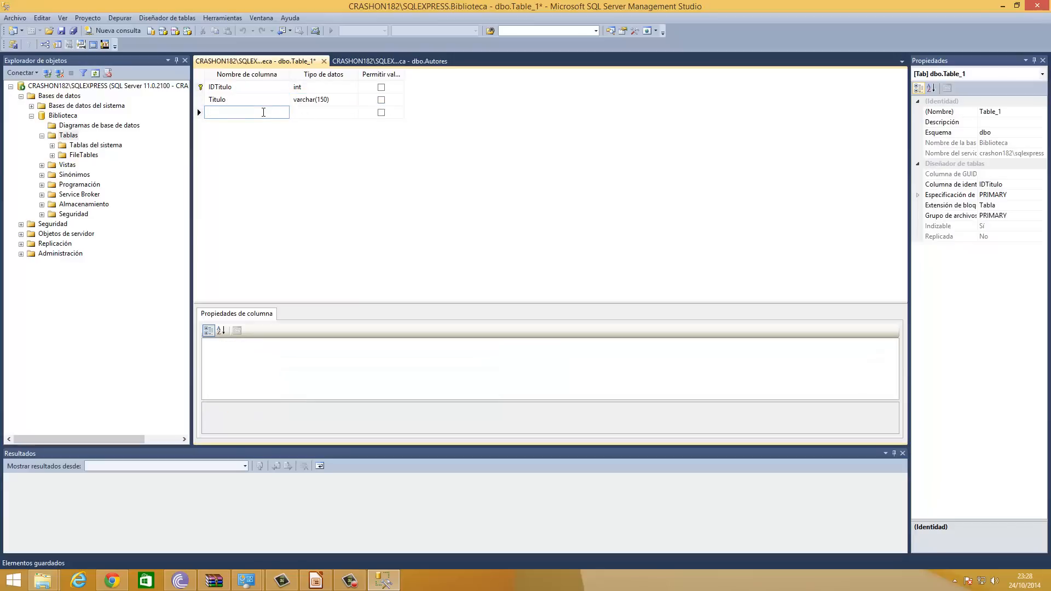
pyautogui.write('Num')
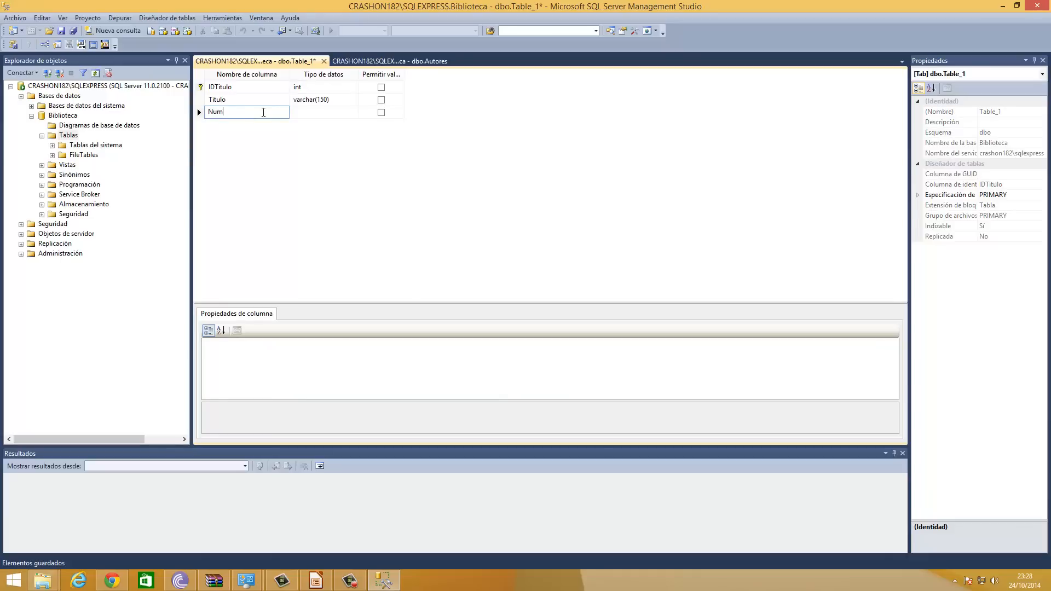
pyautogui.write('eroEdicion')
pyautogui.press('Tab')
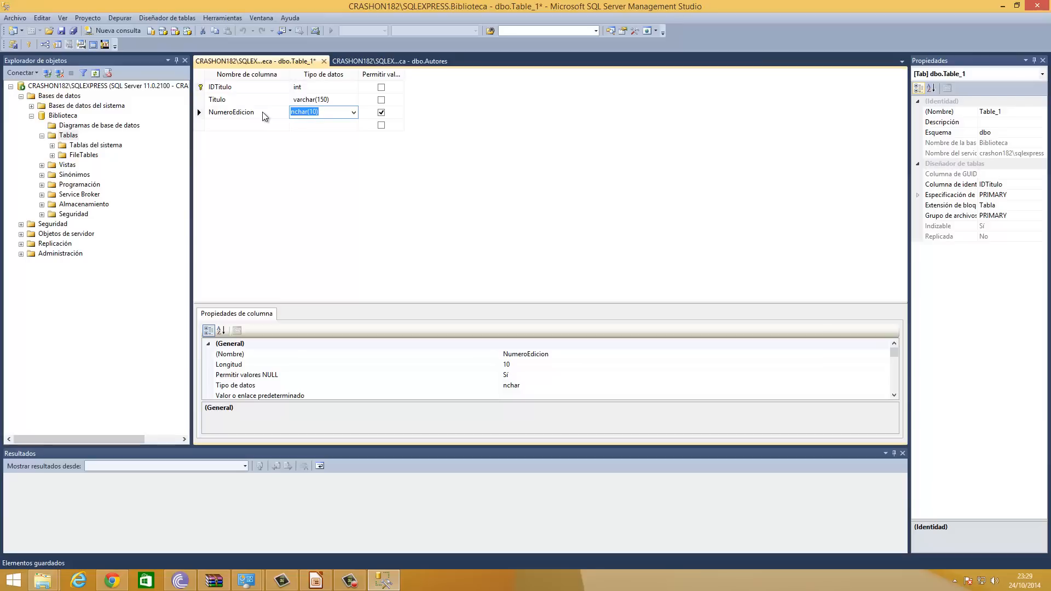
pyautogui.write('int')
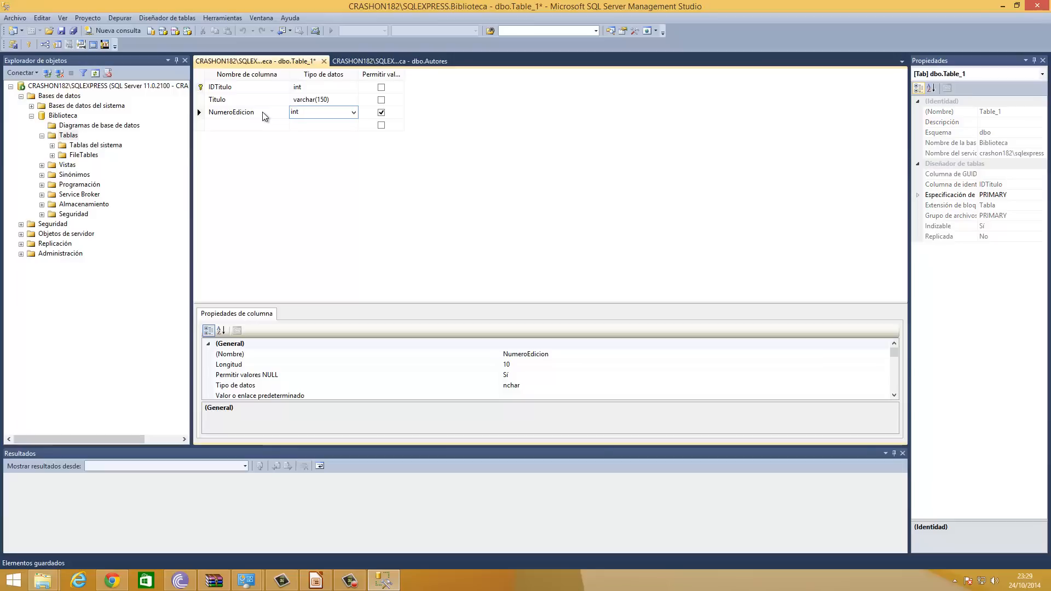
pyautogui.press('Tab')
pyautogui.press('space')
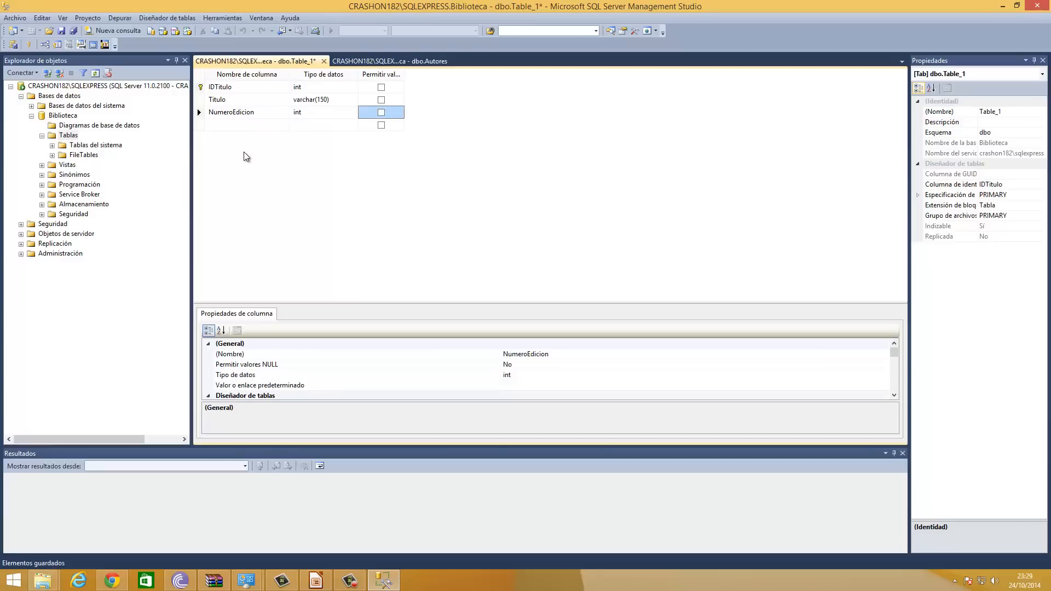
# Add a fourth column named Copyright with data type varchar(150), leaving null values allowed.
pyautogui.click(238, 125)
pyautogui.write('Copy')
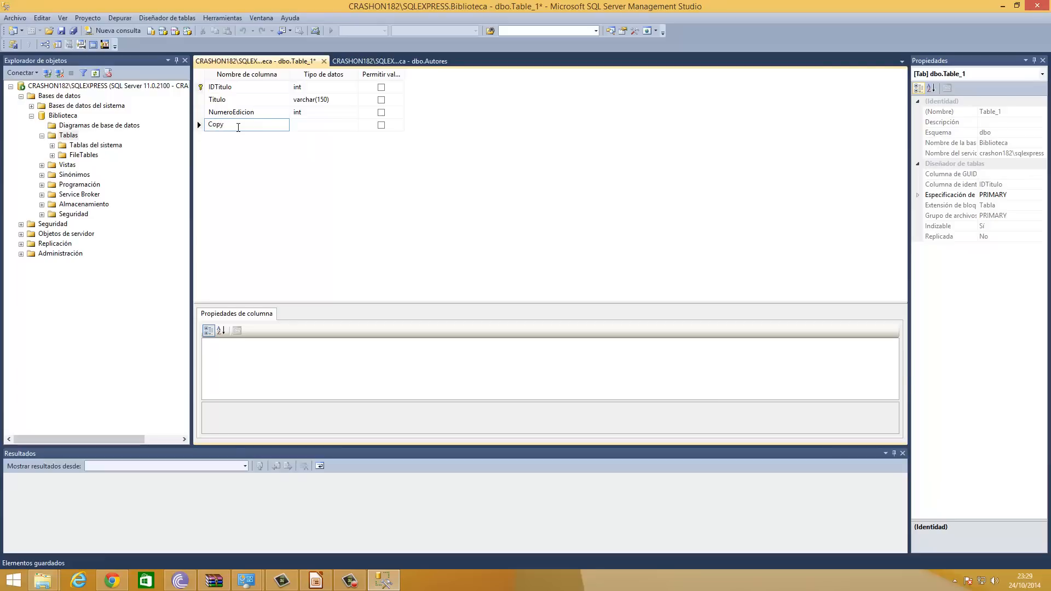
pyautogui.write('right')
pyautogui.press('Tab')
pyautogui.write('varb')
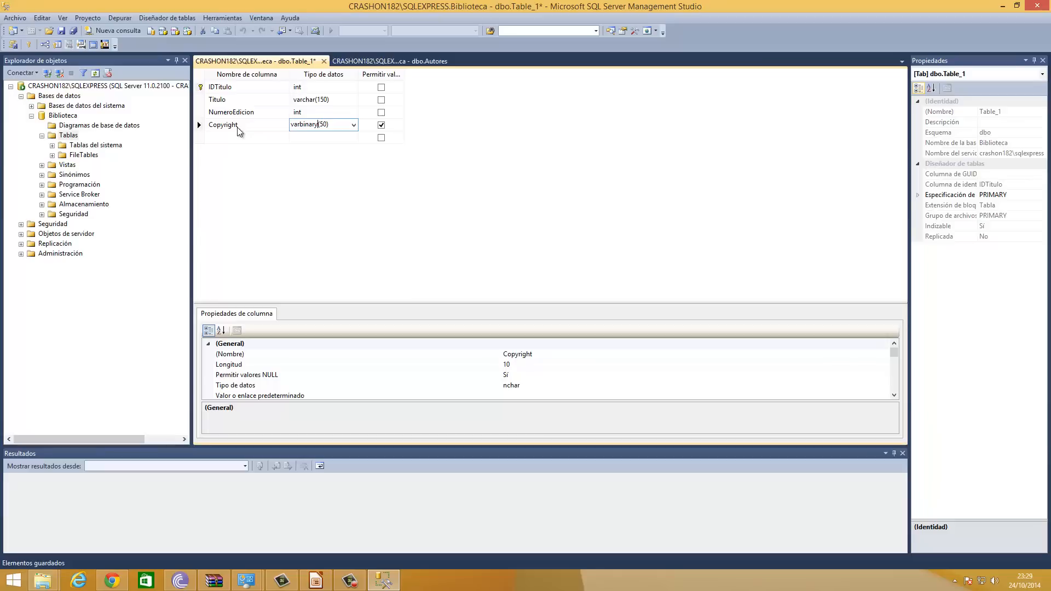
pyautogui.press('BackSpace')
pyautogui.press('BackSpace')
pyautogui.press('BackSpace')
pyautogui.press('BackSpace')
pyautogui.press('BackSpace')
pyautogui.press('BackSpace')
pyautogui.write('char(1')
pyautogui.press('Return')
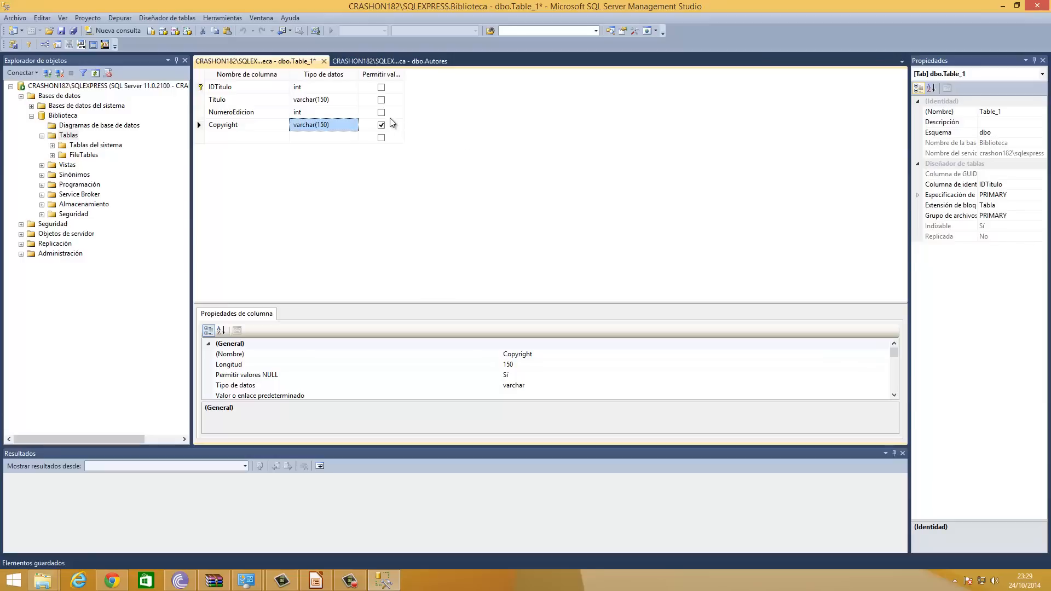
pyautogui.click(382, 125)
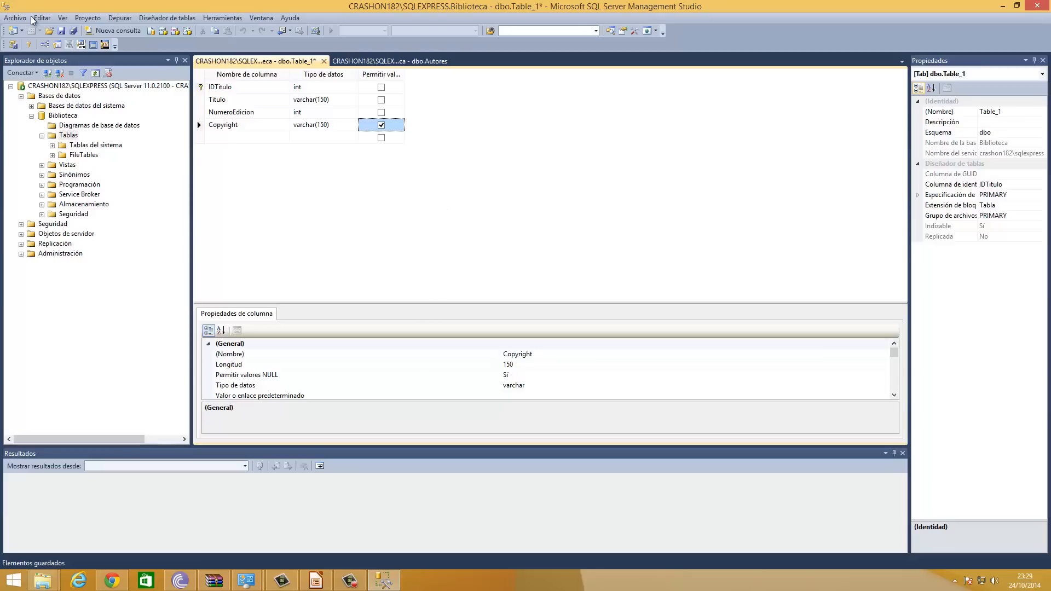
# Save the new table with the name Titulos.
pyautogui.click(63, 32)
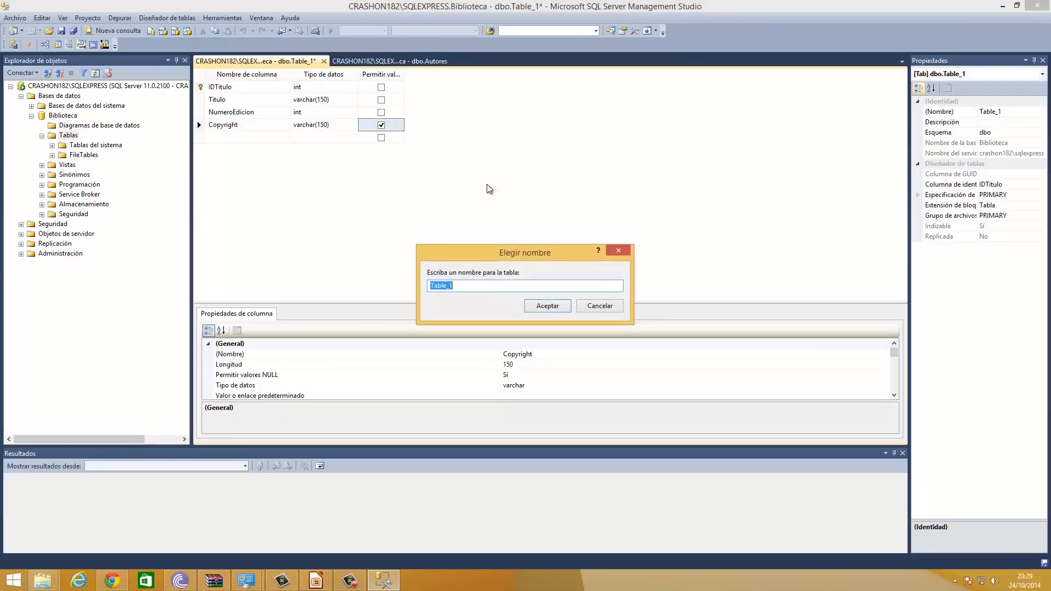
pyautogui.write('Titulos')
pyautogui.click(548, 305)
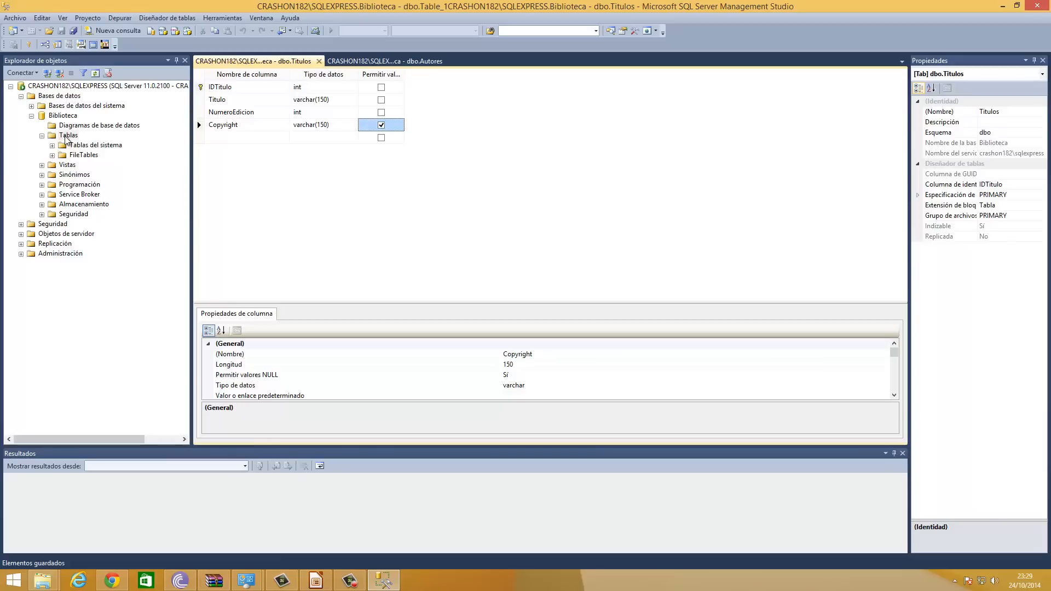
# Refresh the server's object tree and expand the Biblioteca database to list its tables.
pyautogui.click(66, 89)
pyautogui.rightClick(67, 88)
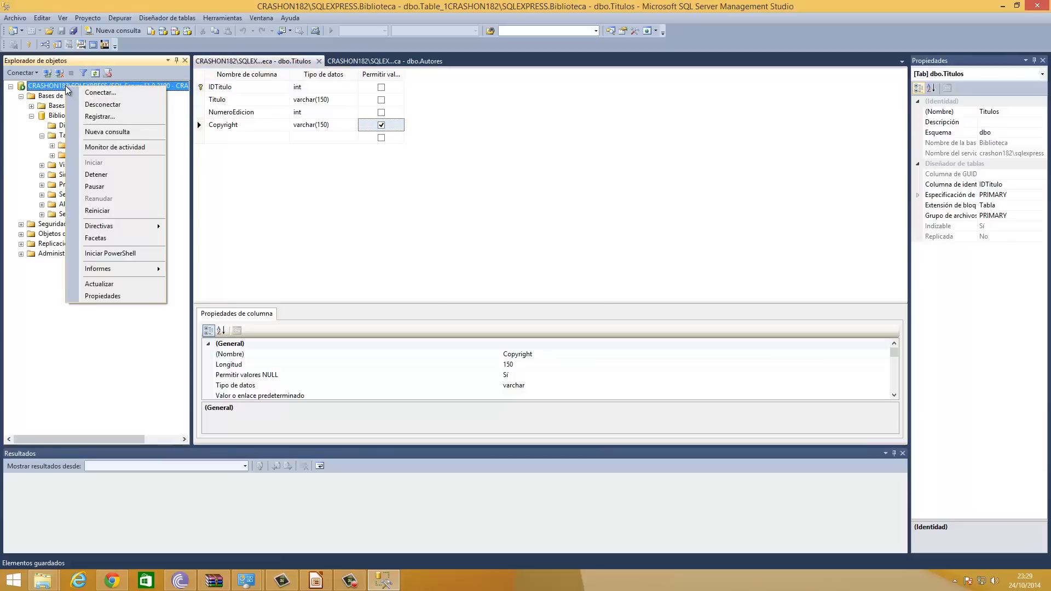
pyautogui.click(34, 89)
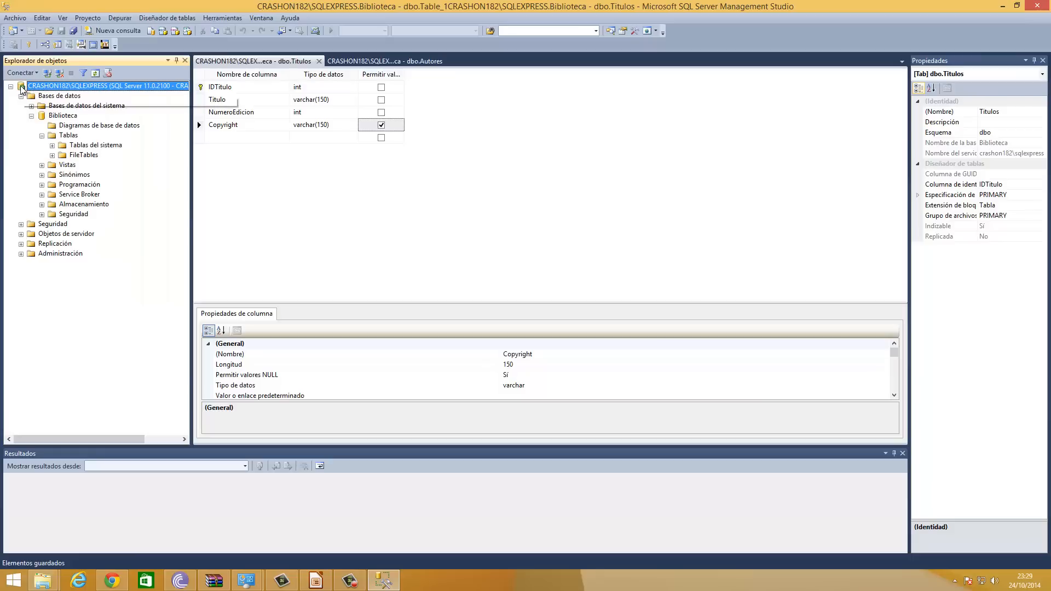
pyautogui.rightClick(43, 89)
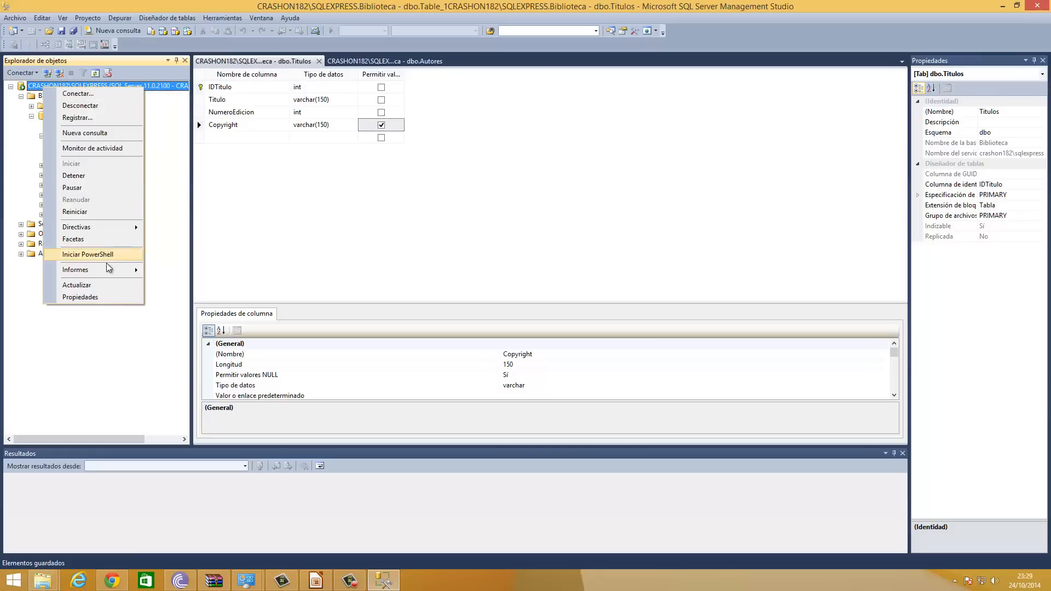
pyautogui.click(102, 283)
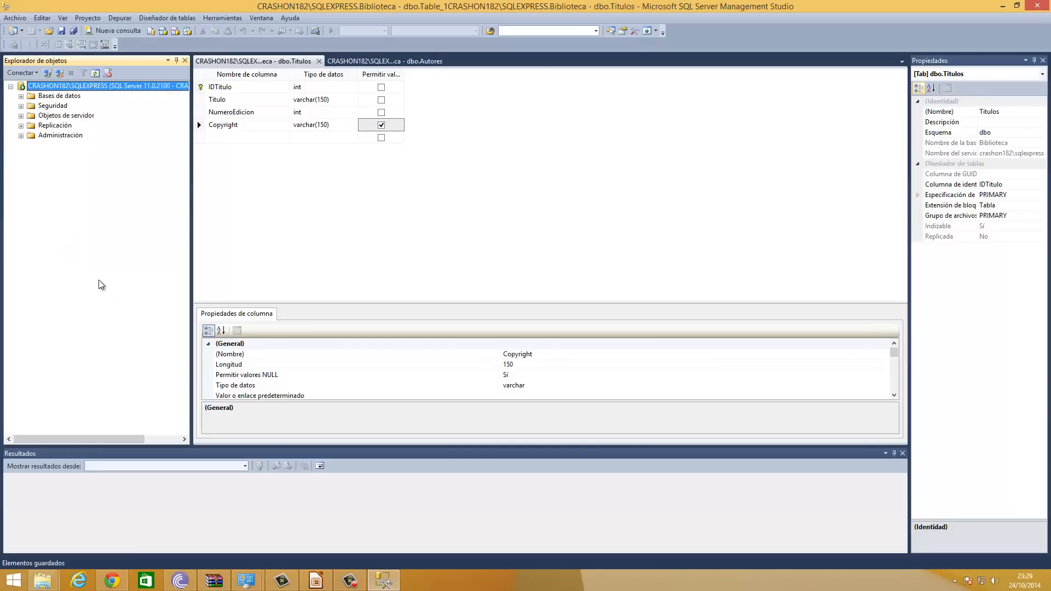
pyautogui.click(20, 96)
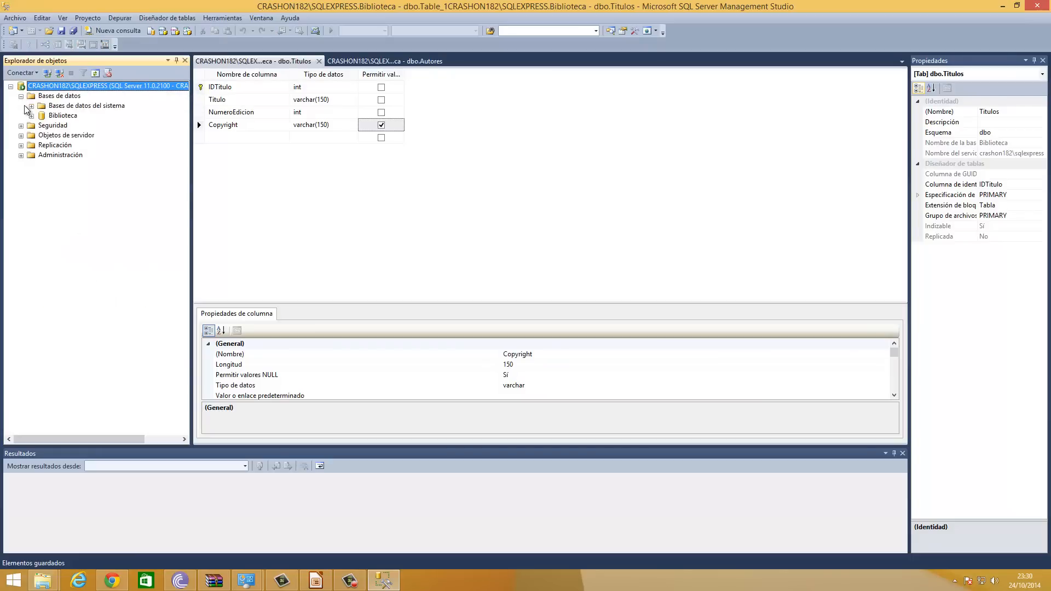
pyautogui.click(31, 115)
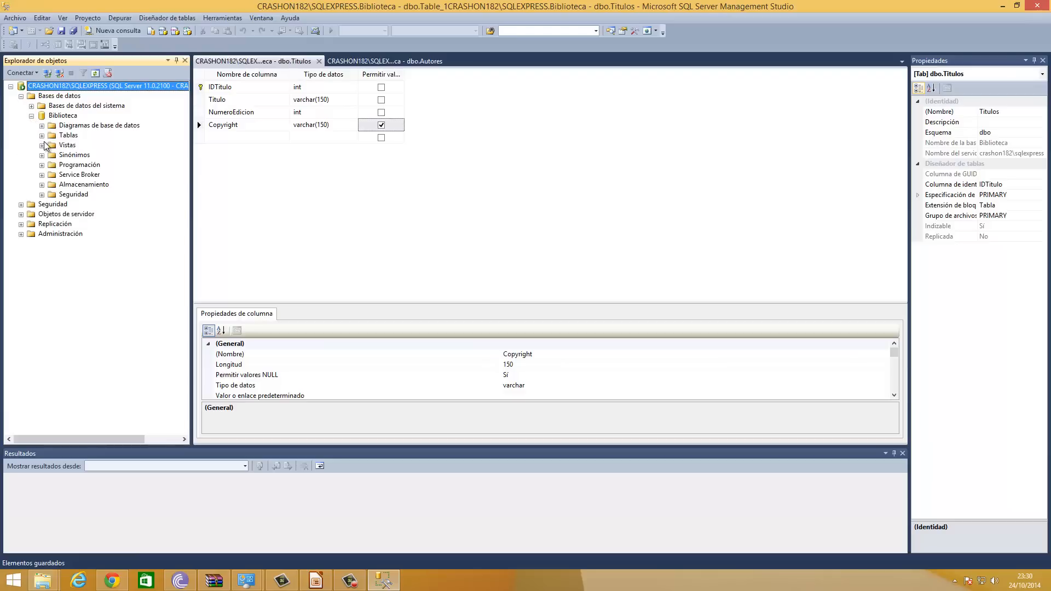
pyautogui.click(41, 135)
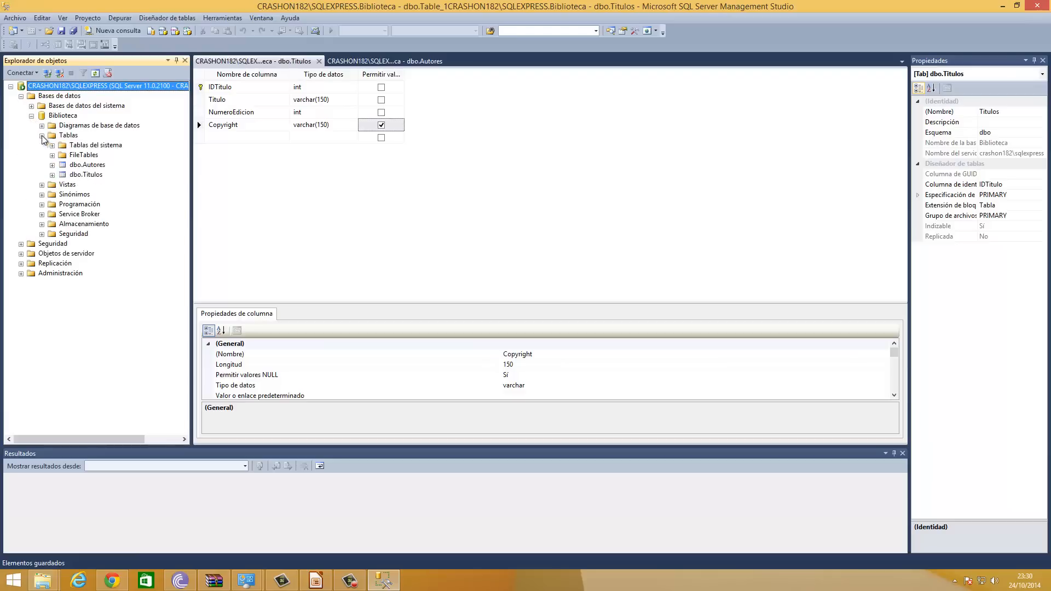
pyautogui.click(89, 165)
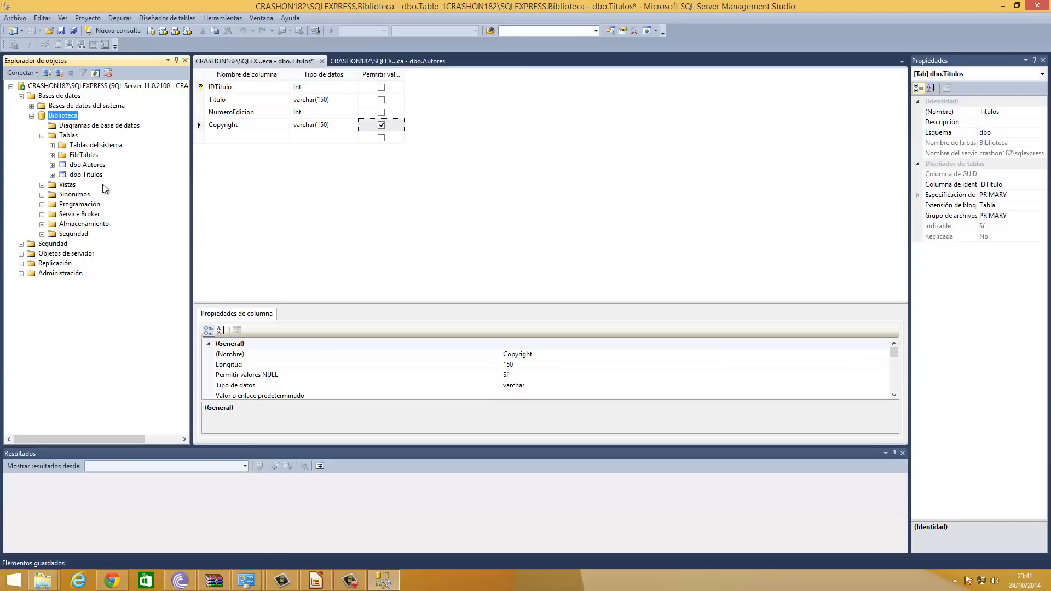
# Create a new table in the Biblioteca database with a first column named IDLibro of data type int.
pyautogui.rightClick(74, 138)
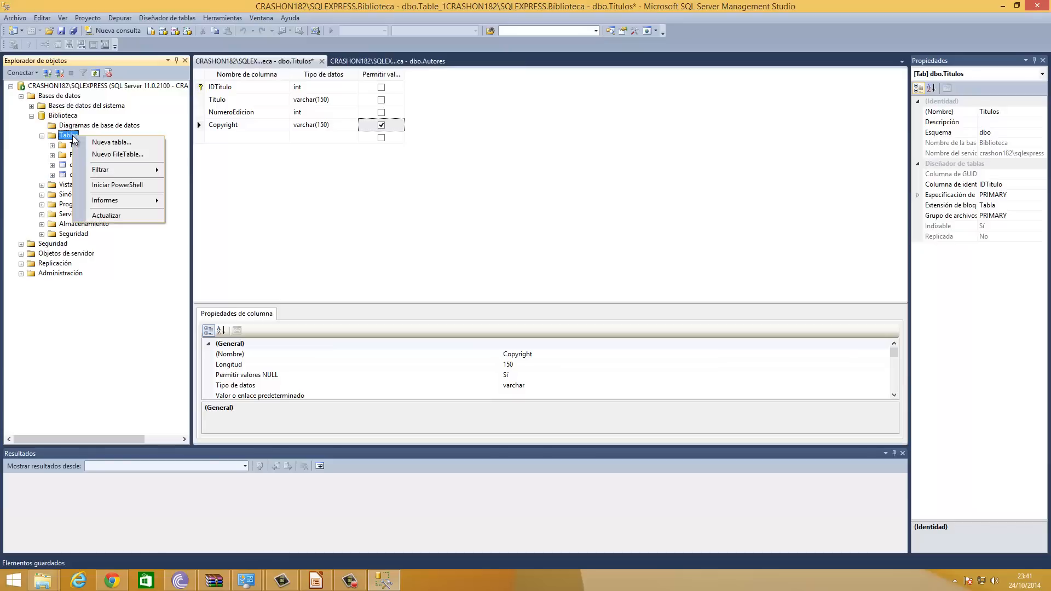
pyautogui.click(100, 143)
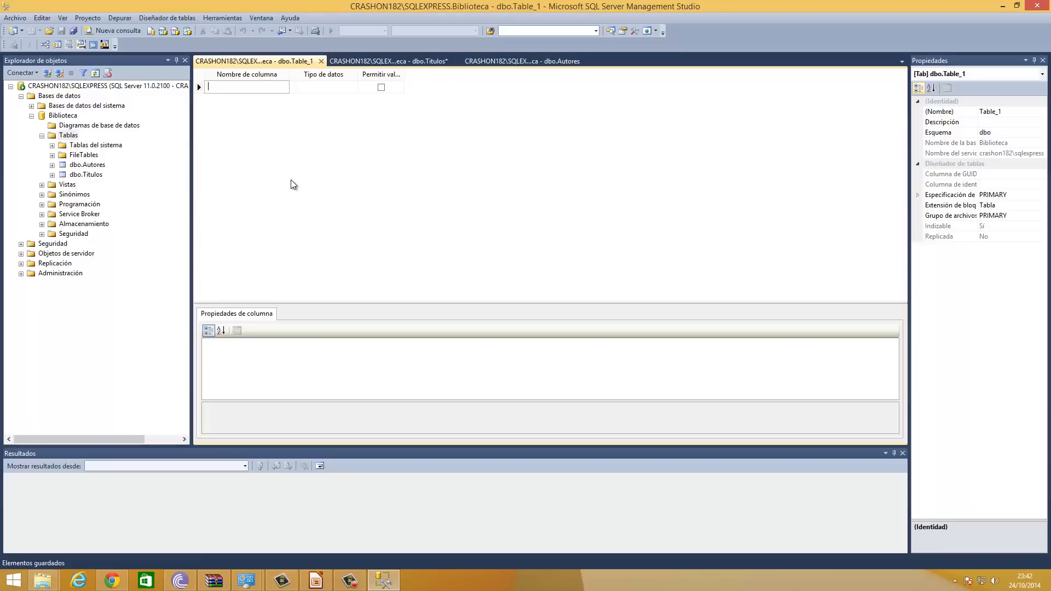
pyautogui.write('id')
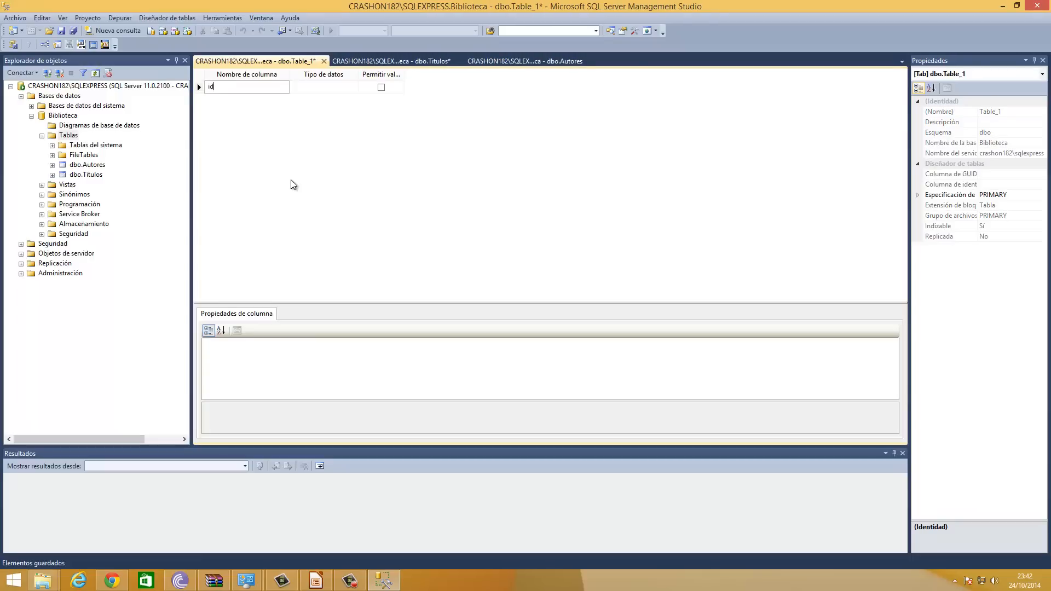
pyautogui.press('BackSpace')
pyautogui.press('BackSpace')
pyautogui.write('ID')
pyautogui.click(321, 87)
pyautogui.write('int')
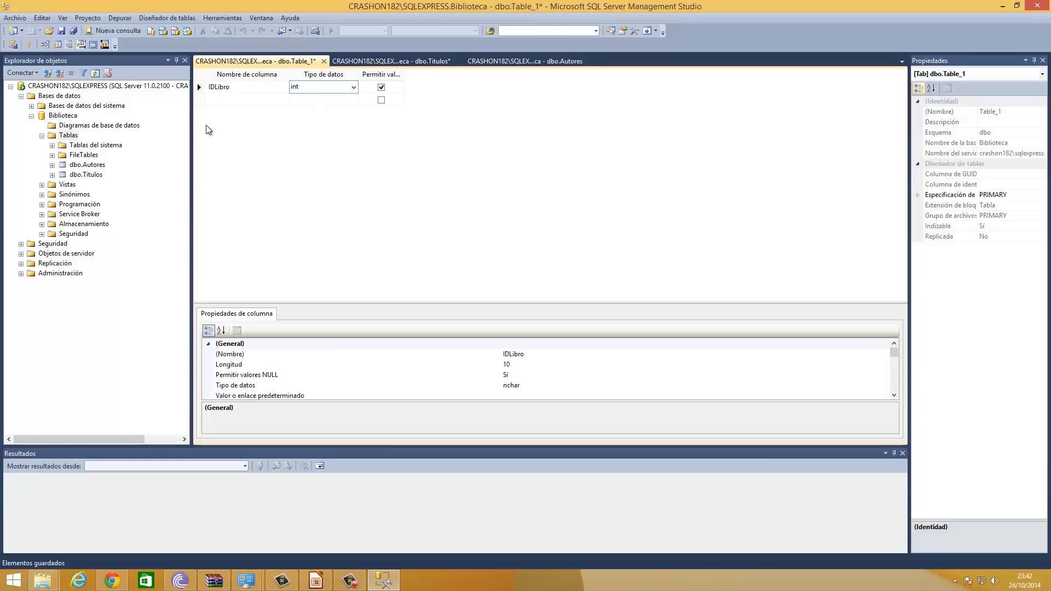
# Add a second column named tituloID with data type int and disallow null values for both IDLibro and tituloID.
pyautogui.click(242, 102)
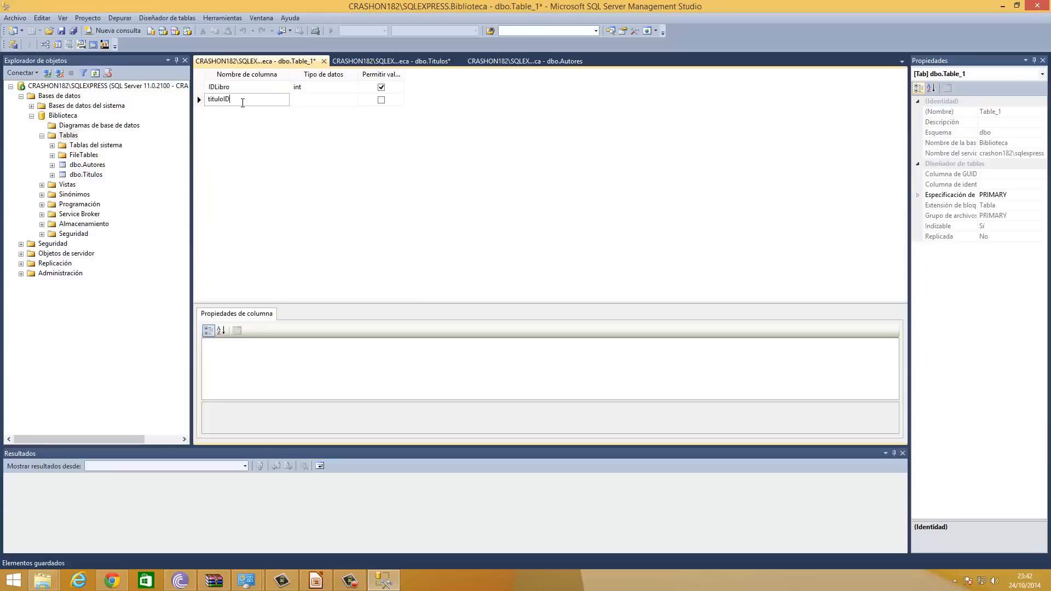
pyautogui.press('Tab')
pyautogui.write('int')
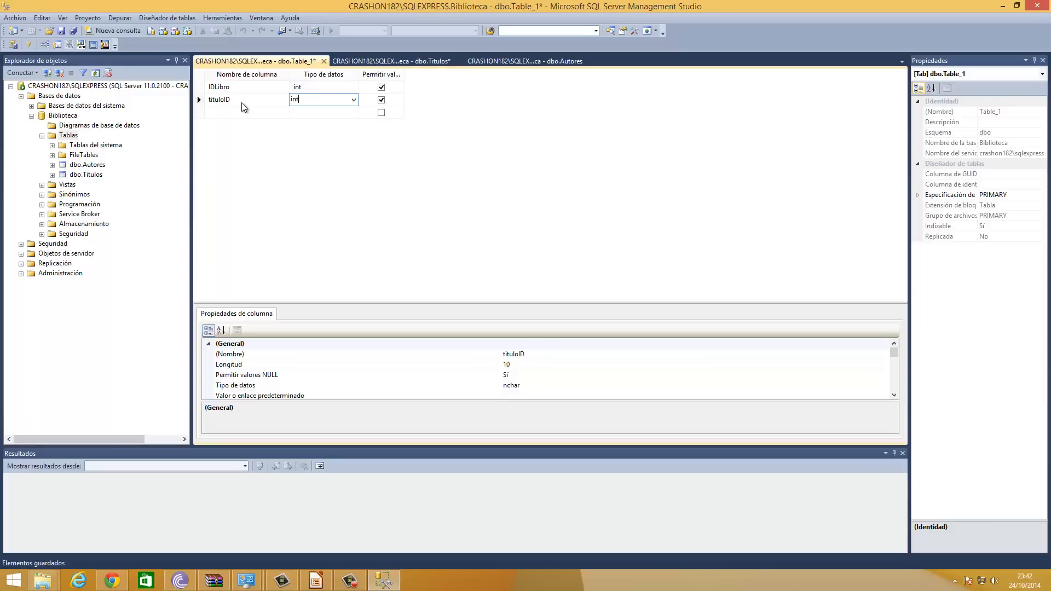
pyautogui.click(52, 175)
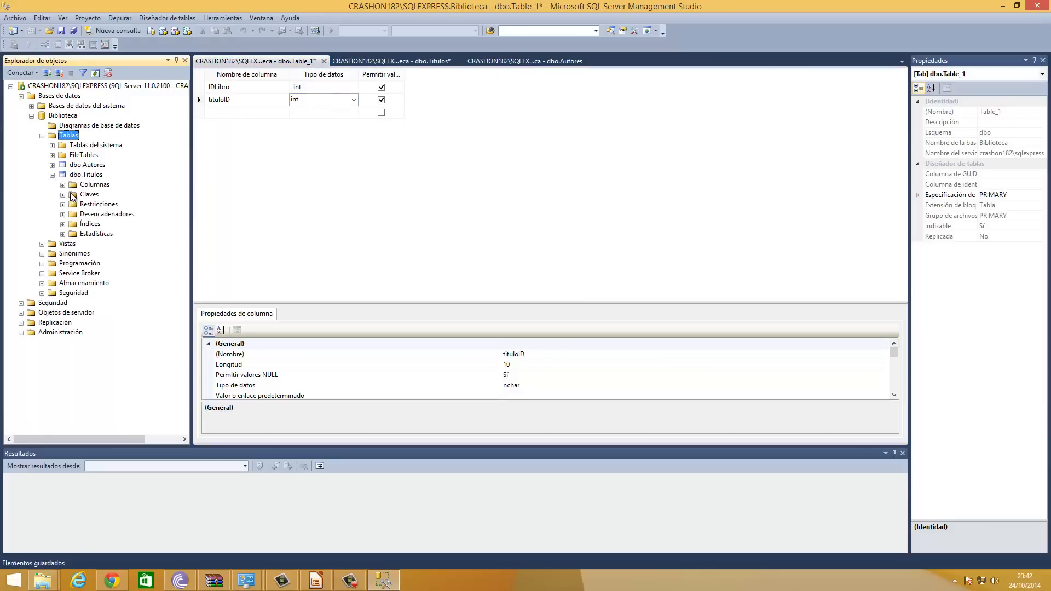
pyautogui.click(62, 185)
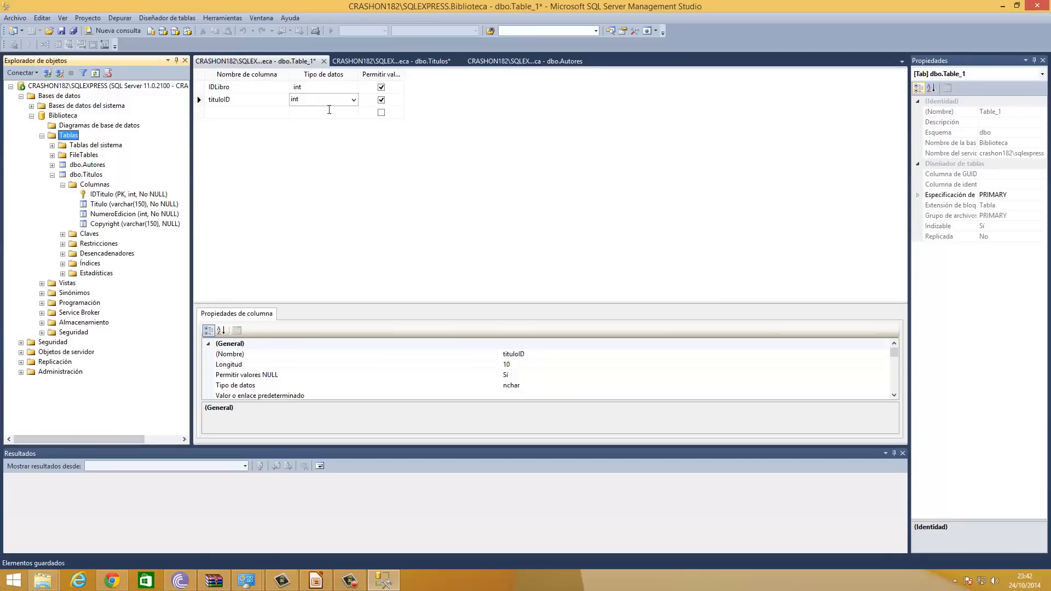
pyautogui.click(382, 87)
pyautogui.click(381, 100)
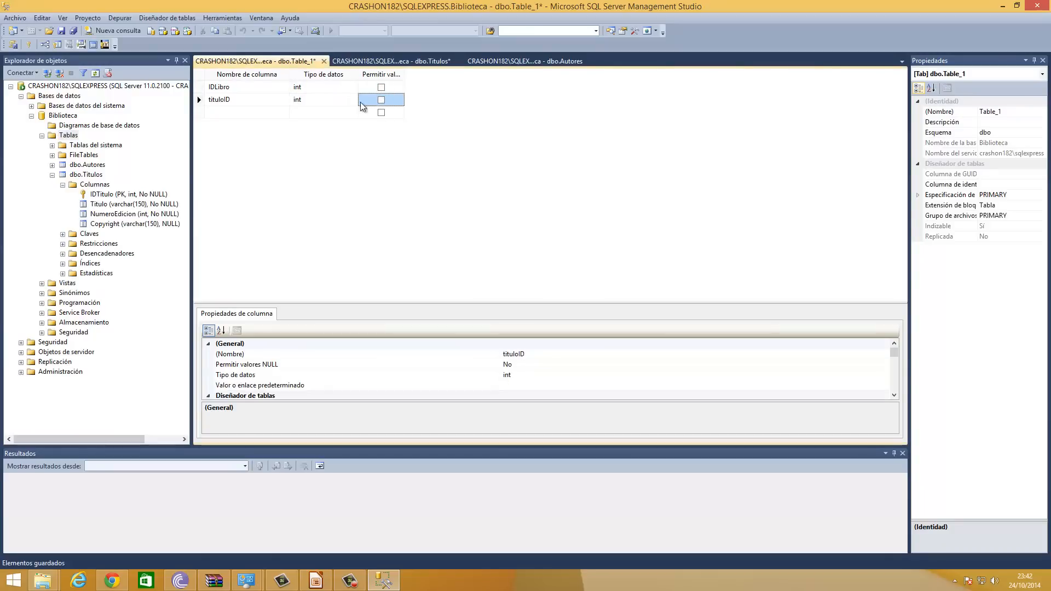
# Check the Autores table's columns, and add a third column named AutorID with data type int that disallows null values.
pyautogui.click(238, 113)
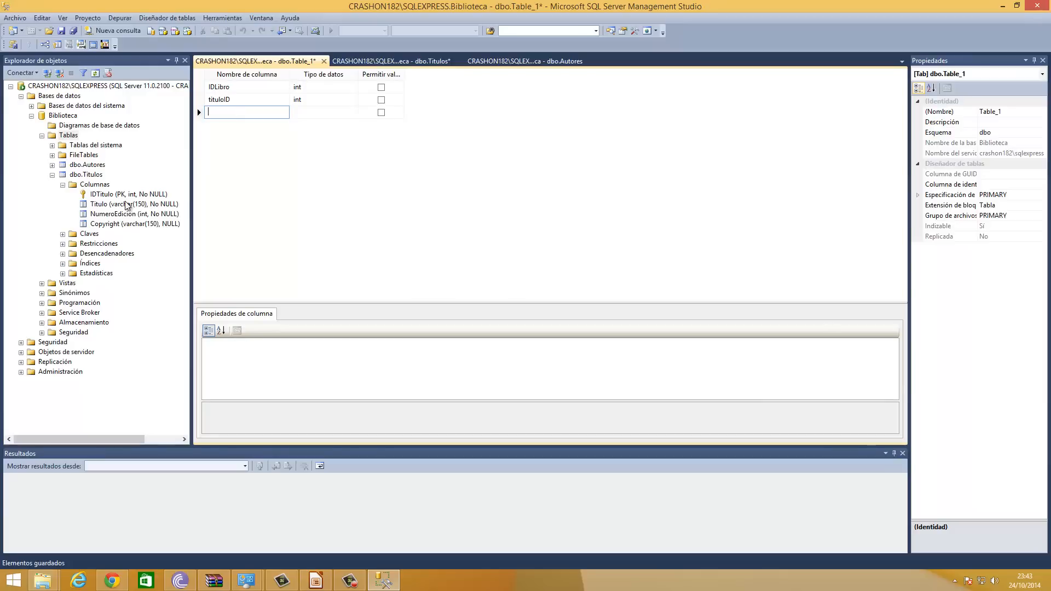
pyautogui.click(52, 165)
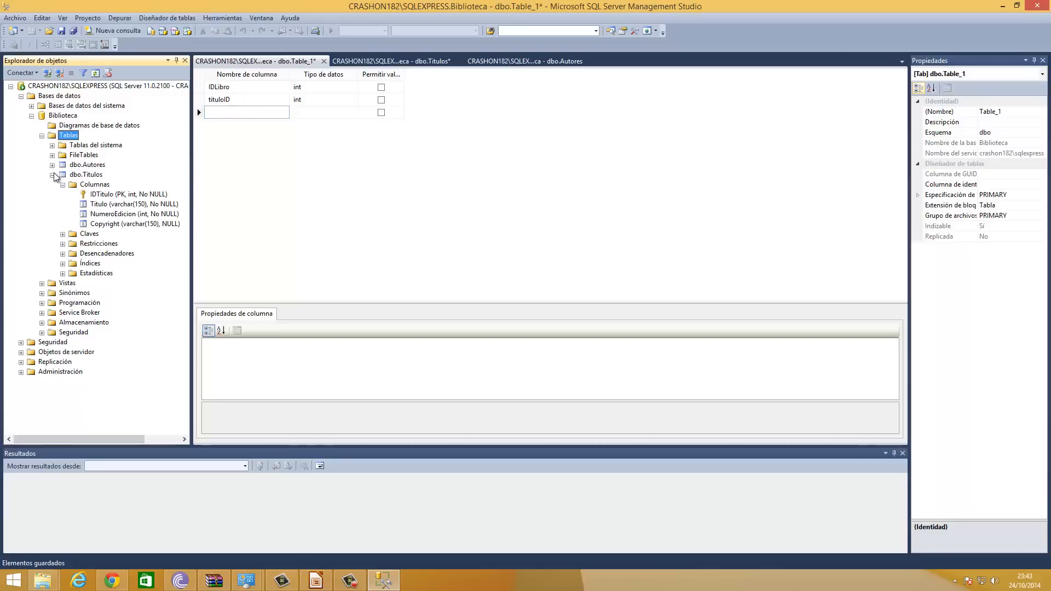
pyautogui.click(62, 175)
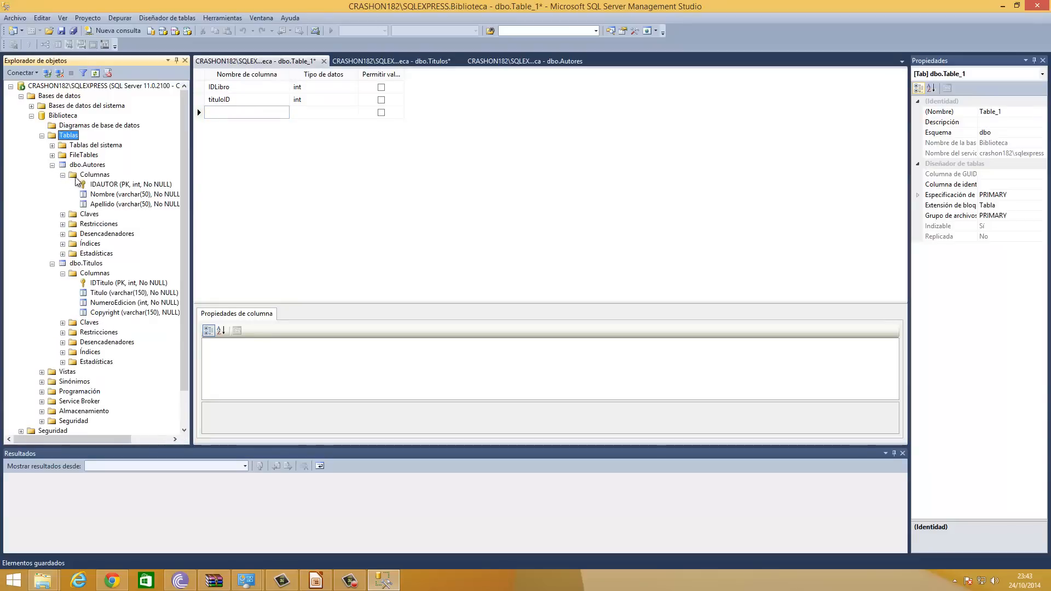
pyautogui.click(252, 114)
pyautogui.write('A')
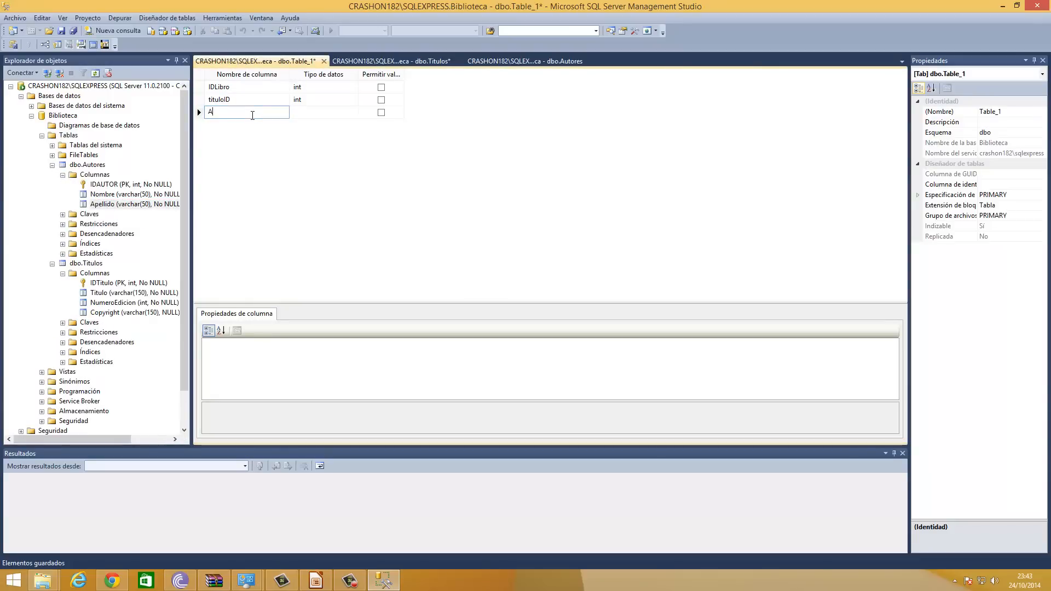
pyautogui.write('utorID')
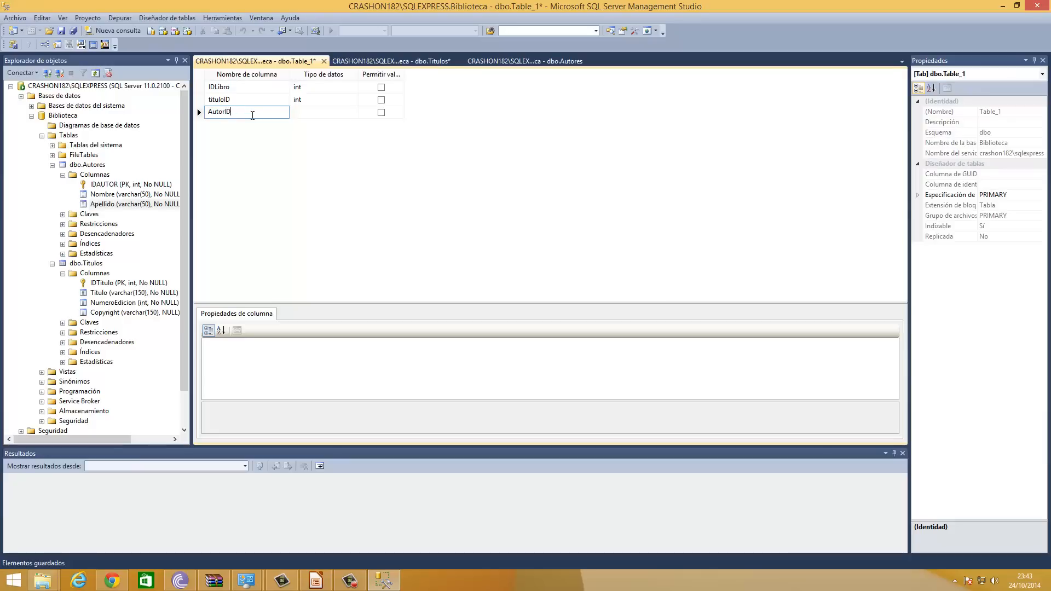
pyautogui.press('Tab')
pyautogui.write('int')
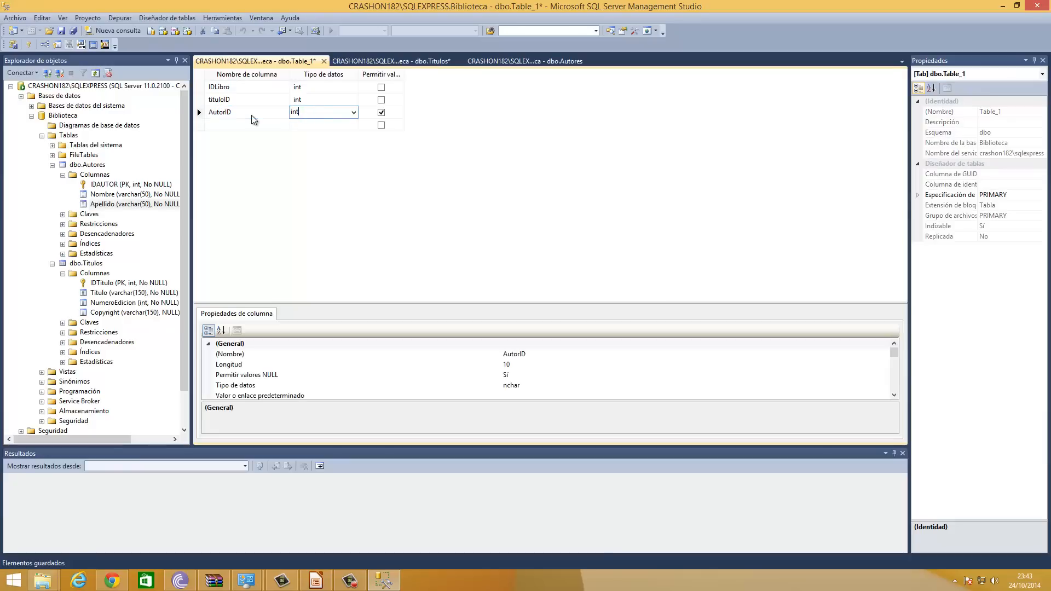
pyautogui.click(382, 112)
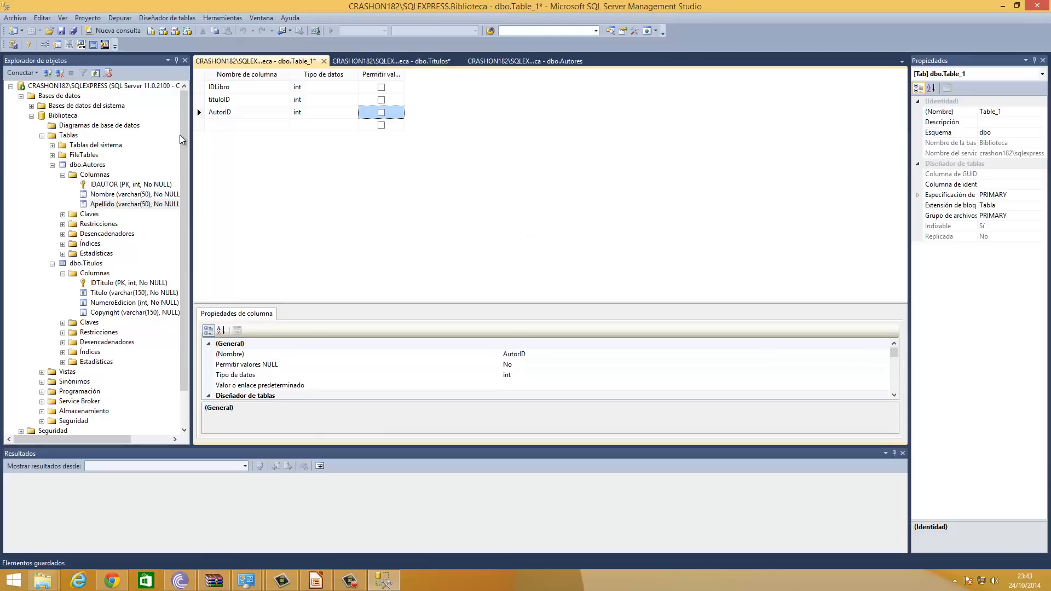
# Save the new table with the name Libros.
pyautogui.click(61, 31)
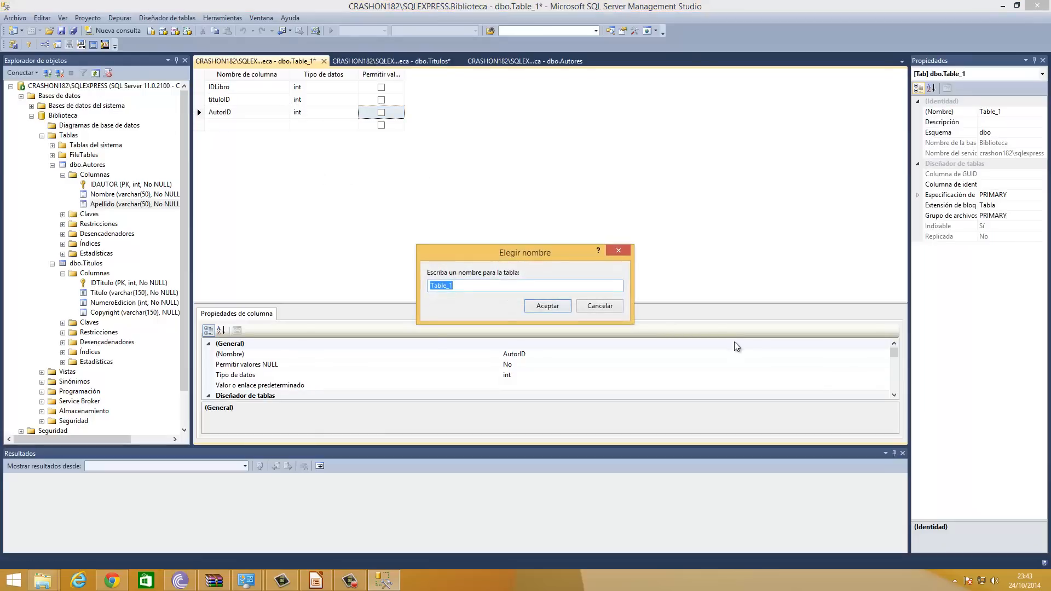
pyautogui.write('Libros')
pyautogui.click(546, 307)
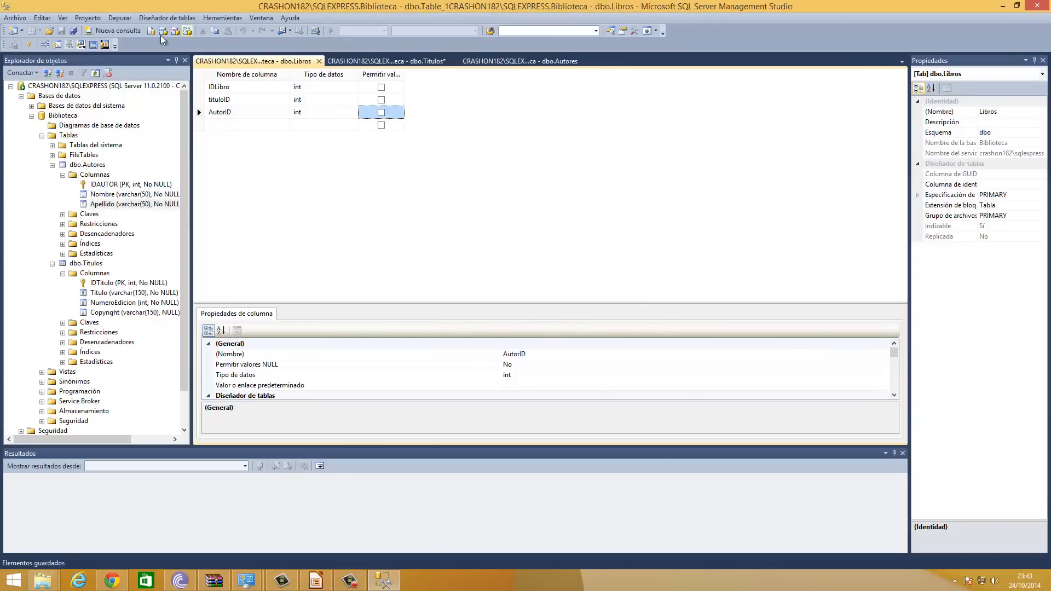
# Collapse the Autores and Titulos nodes and create a new database diagram for Biblioteca.
pyautogui.click(53, 166)
pyautogui.click(53, 175)
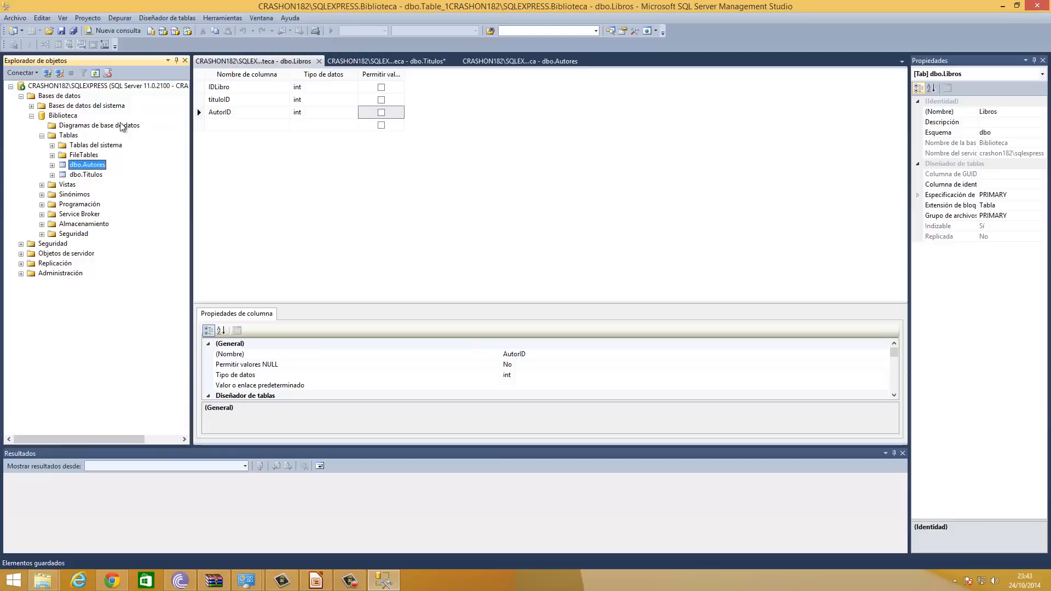
pyautogui.rightClick(98, 127)
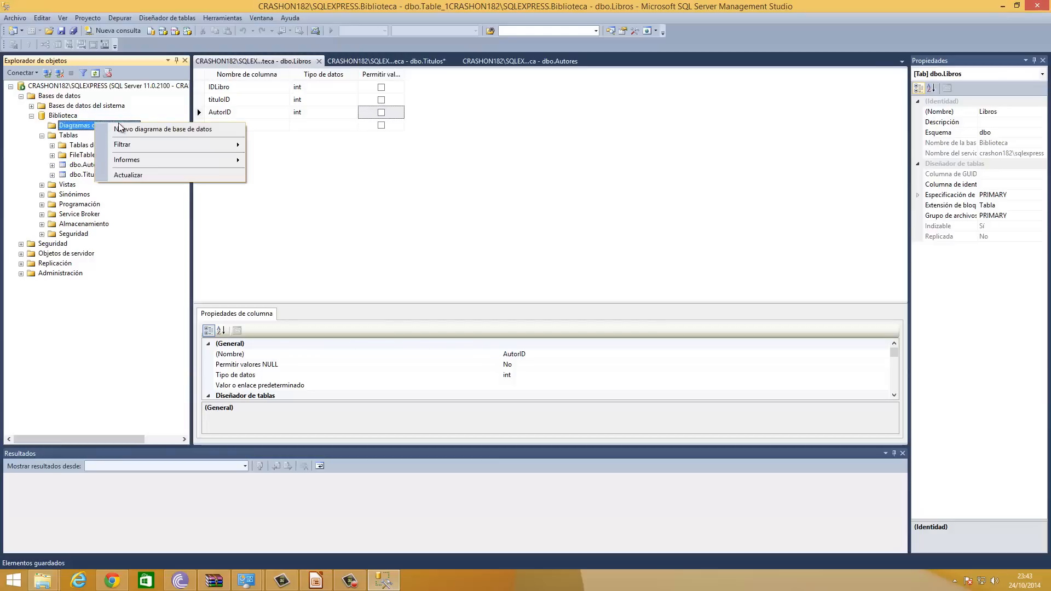
pyautogui.click(152, 135)
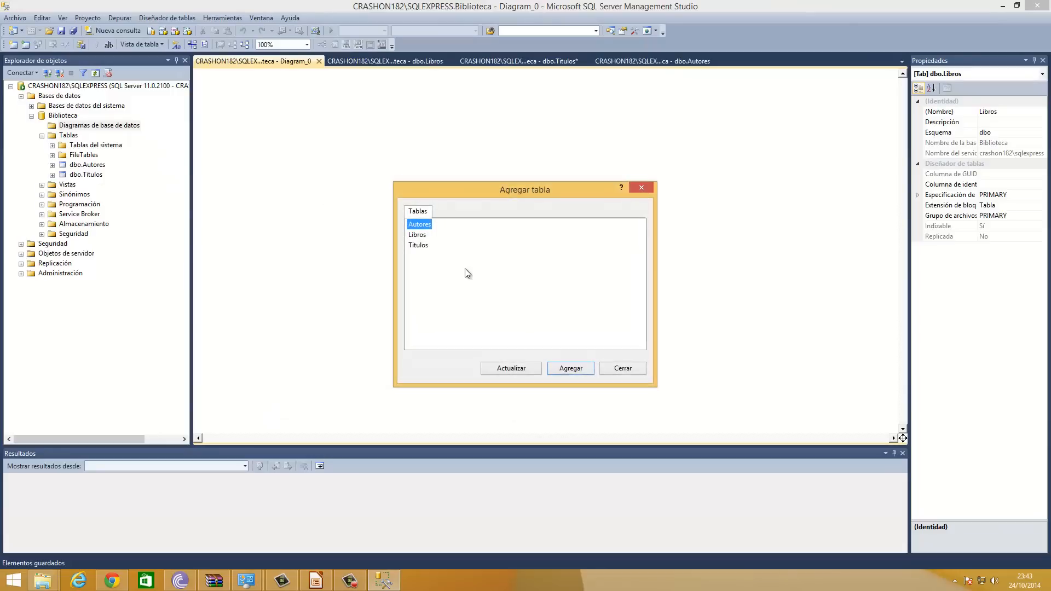
# Add the Autores, Libros and Titulos tables to the diagram and finish adding tables.
pyautogui.moveTo(460, 189); pyautogui.dragTo(418, 164)
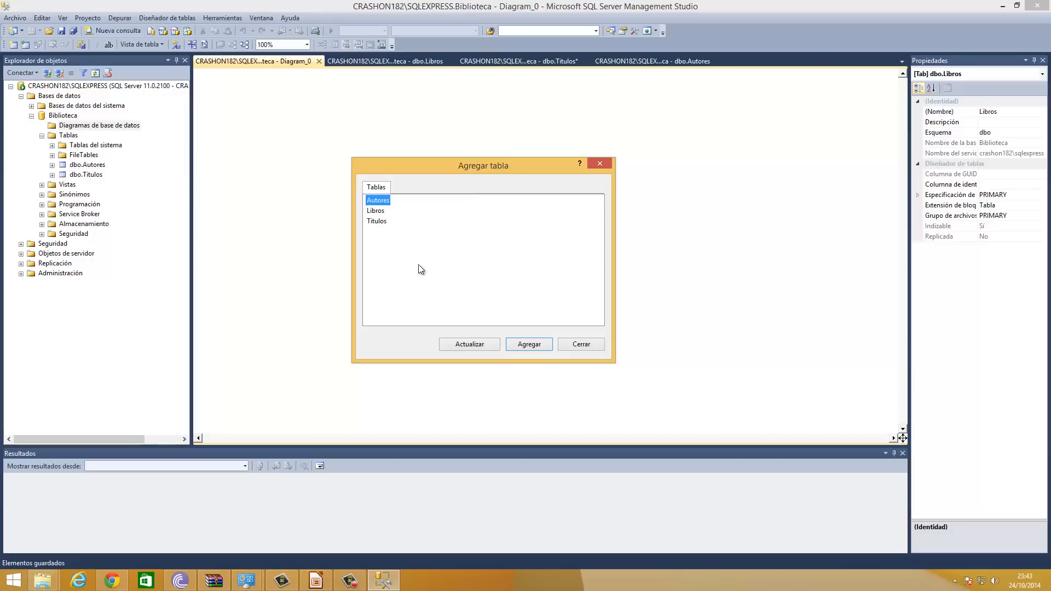
pyautogui.moveTo(418, 265); pyautogui.dragTo(371, 198)
pyautogui.click(430, 261)
pyautogui.moveTo(492, 267); pyautogui.dragTo(370, 193)
pyautogui.click(534, 344)
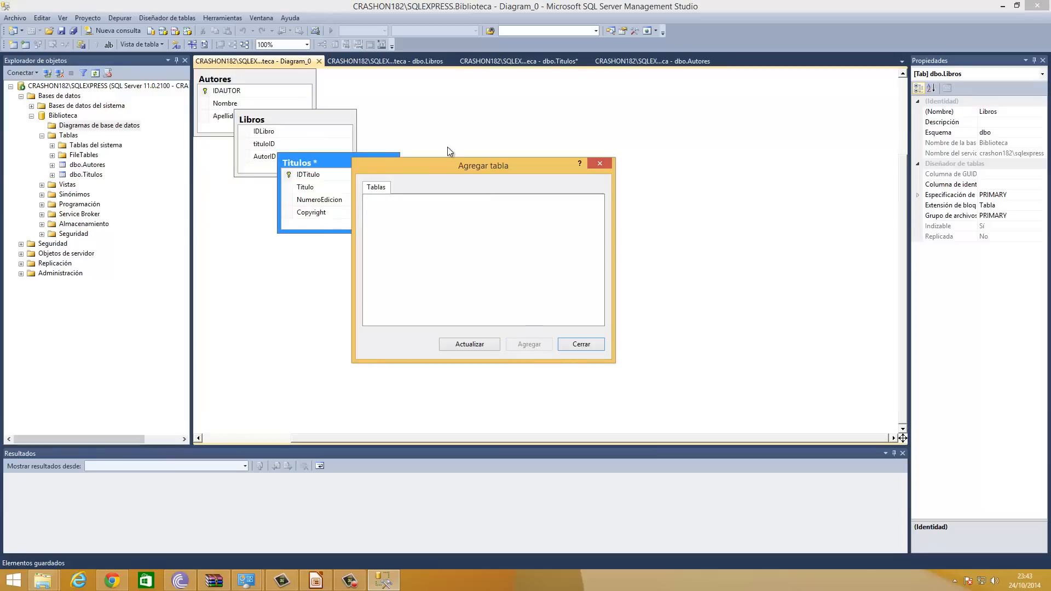
pyautogui.click(599, 164)
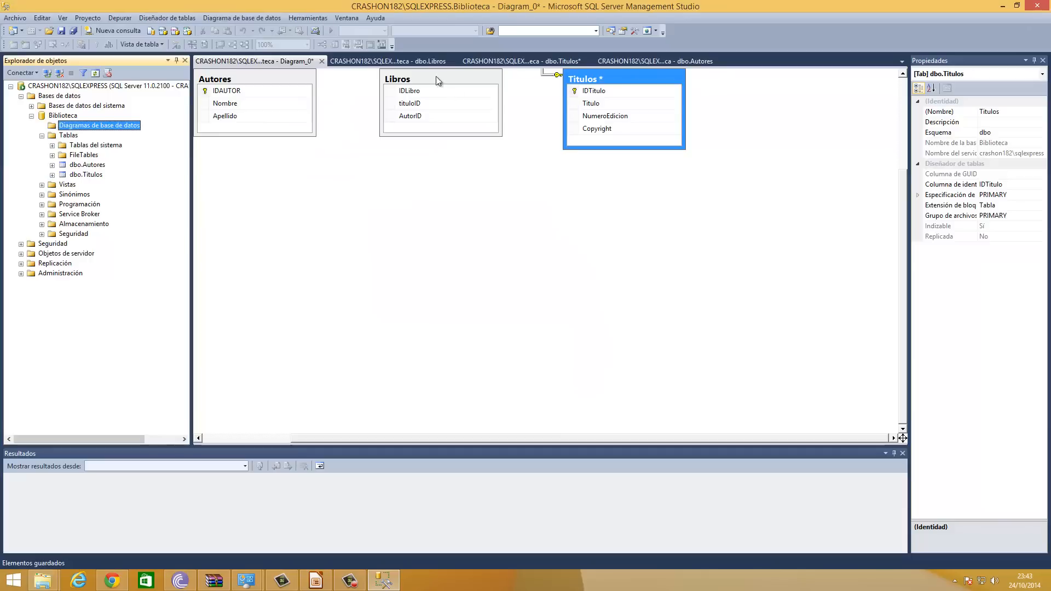
# Rearrange the diagram by moving Libros below the level of Autores and Titulos lower beside Libros.
pyautogui.moveTo(427, 80); pyautogui.dragTo(429, 167)
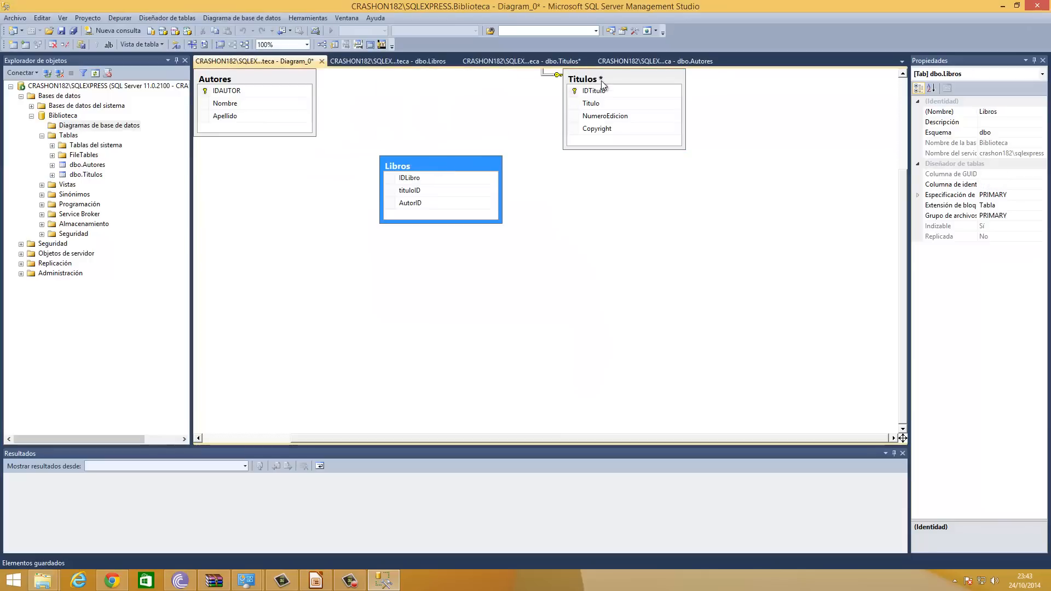
pyautogui.moveTo(599, 85); pyautogui.dragTo(620, 224)
# Delete the relationship that links Titulos to itself from the database diagram and confirm the removal.
pyautogui.click(574, 226)
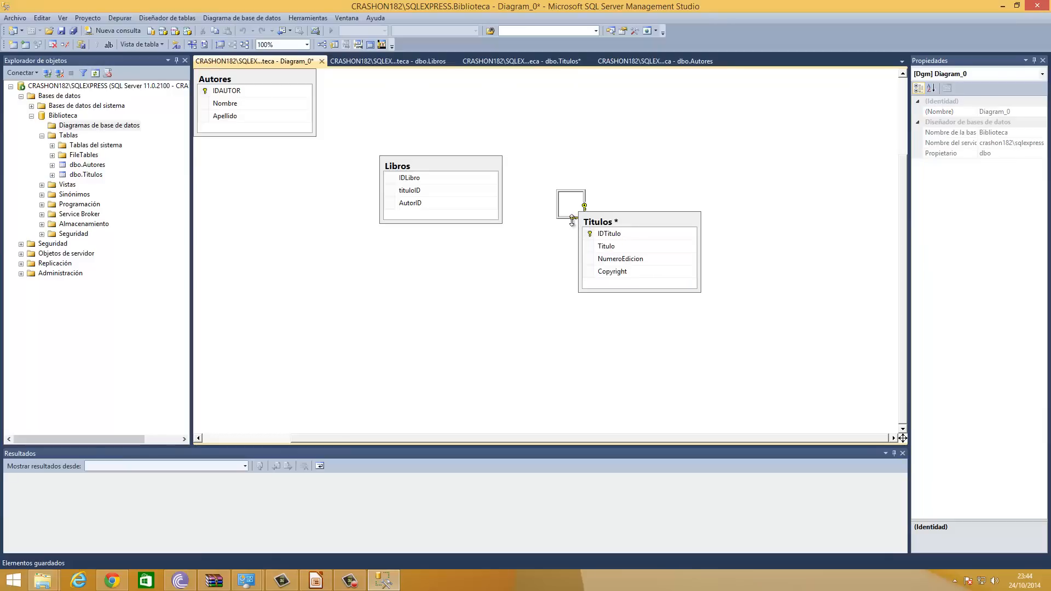
pyautogui.click(570, 217)
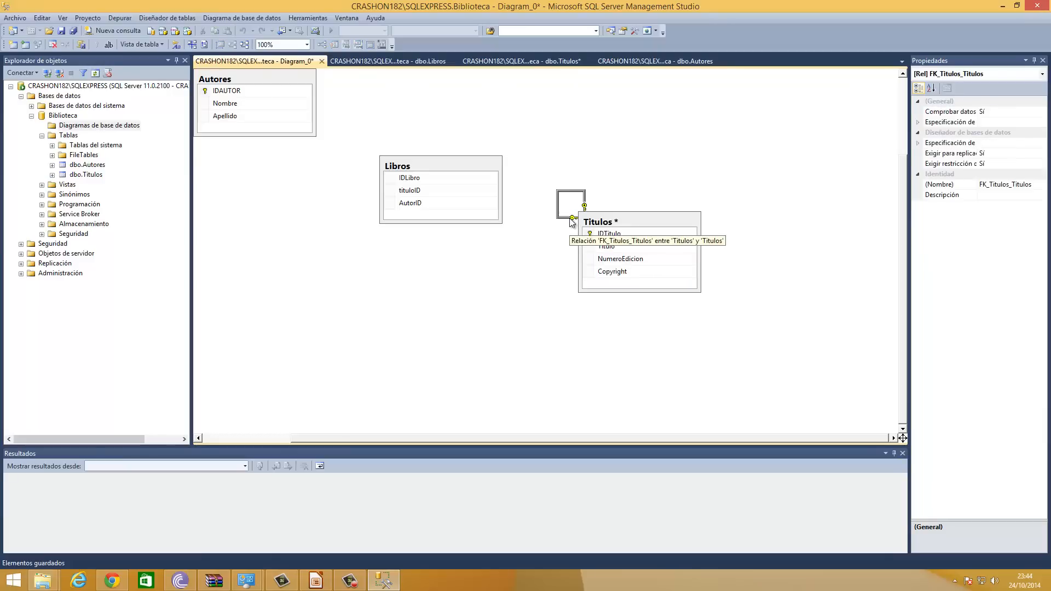
pyautogui.rightClick(570, 219)
pyautogui.click(580, 224)
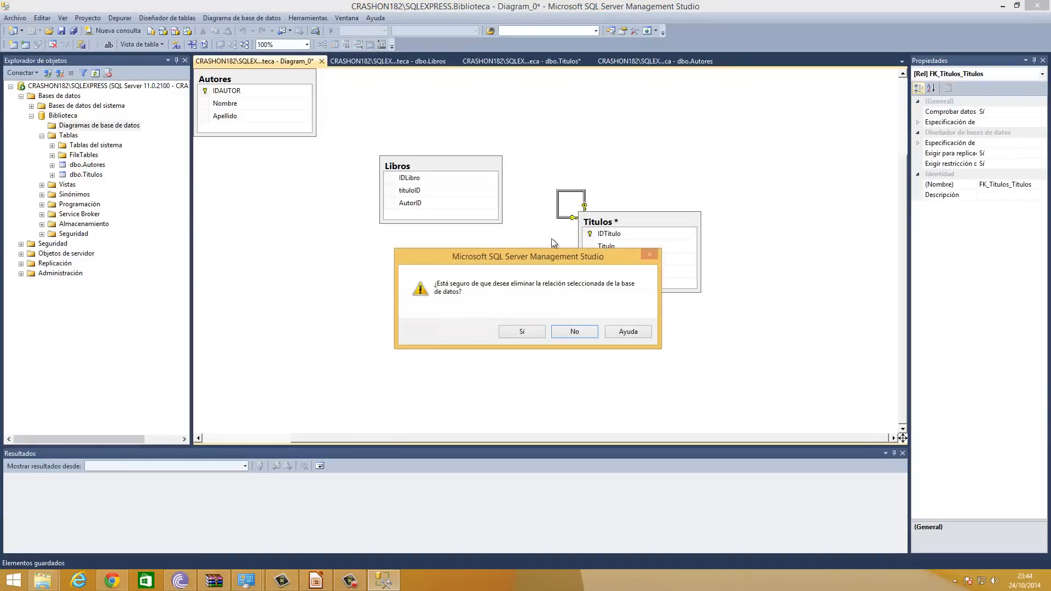
pyautogui.click(521, 331)
# Arrange Autores, Libros and Titulos side by side in one row across the diagram.
pyautogui.moveTo(282, 98); pyautogui.dragTo(305, 213)
pyautogui.moveTo(429, 170); pyautogui.dragTo(438, 205)
pyautogui.moveTo(676, 222); pyautogui.dragTo(638, 190)
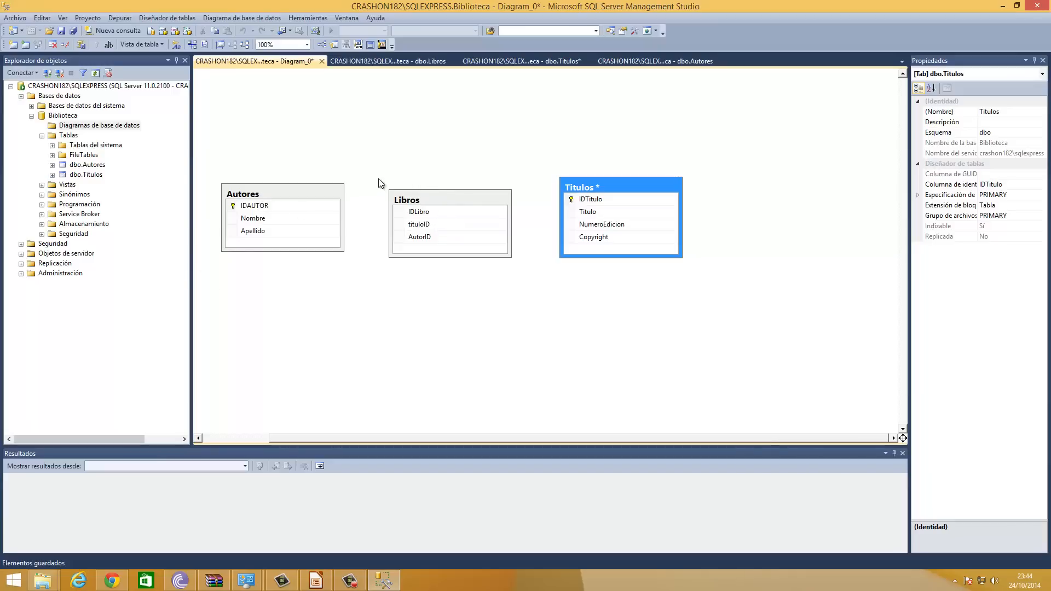
# Set the IDLibro column as the primary key of the Libros table in the diagram.
pyautogui.click(244, 206)
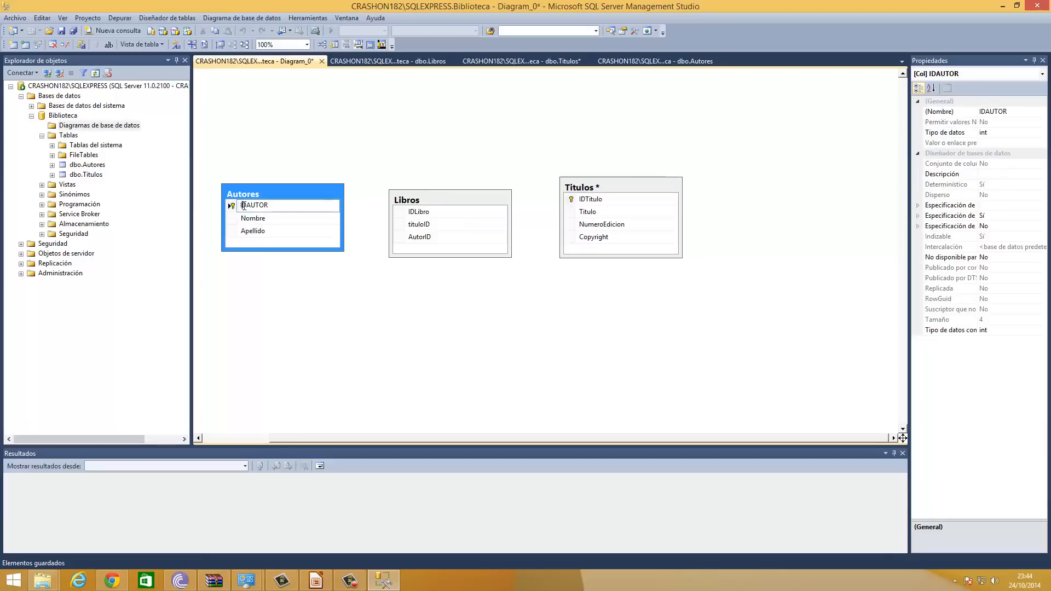
pyautogui.click(399, 211)
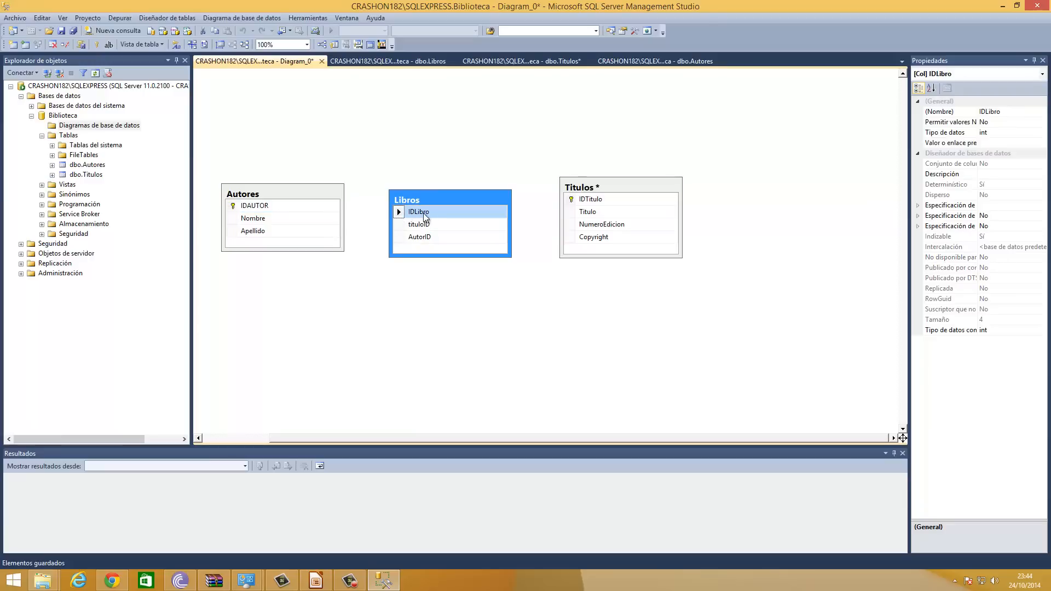
pyautogui.rightClick(399, 213)
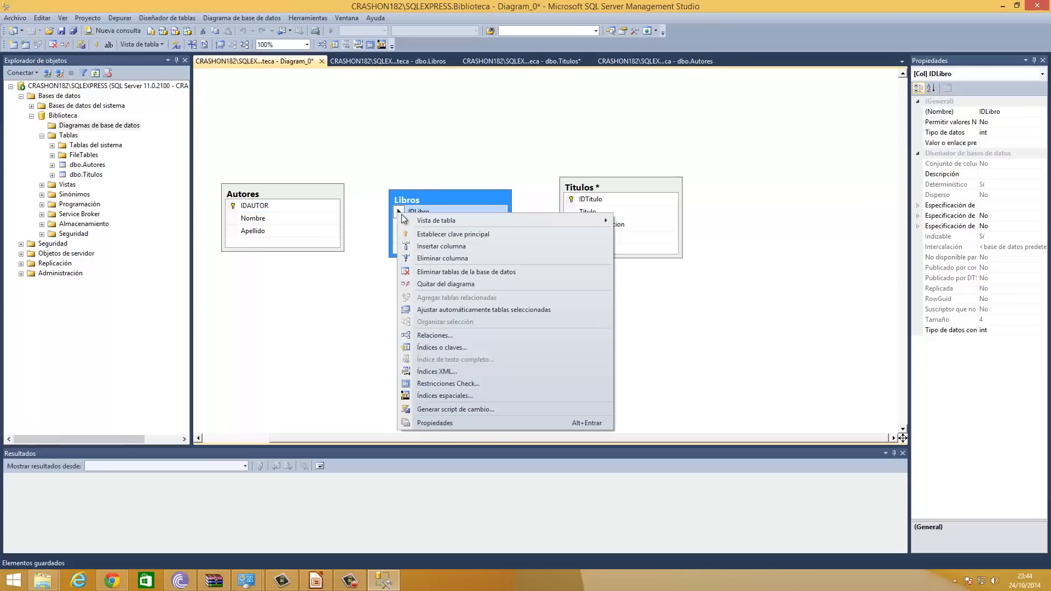
pyautogui.click(454, 234)
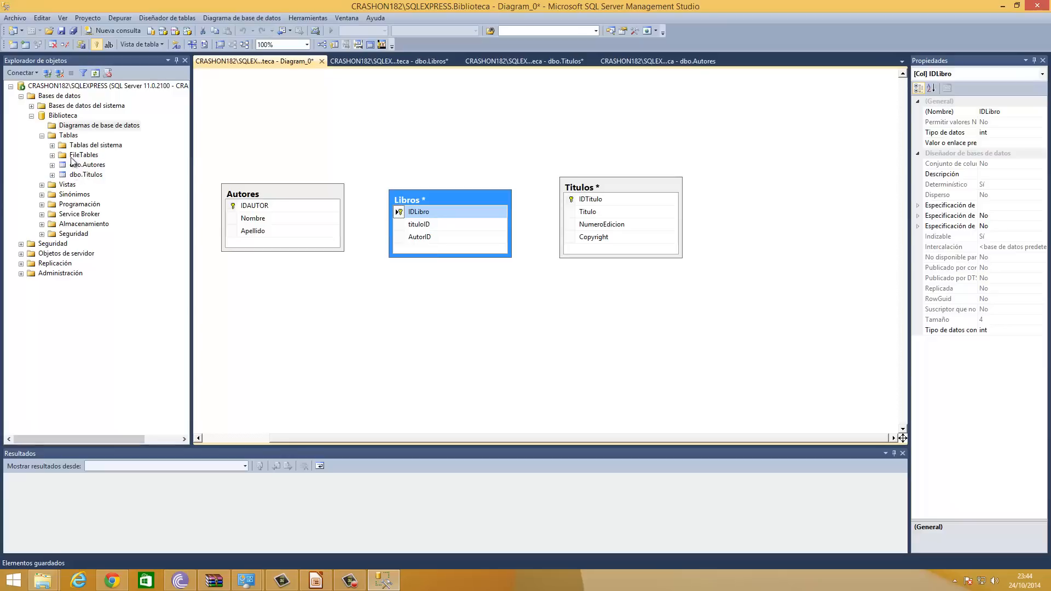
# Refresh the Biblioteca tables list, expand dbo.Libros and open that table in design view.
pyautogui.rightClick(65, 135)
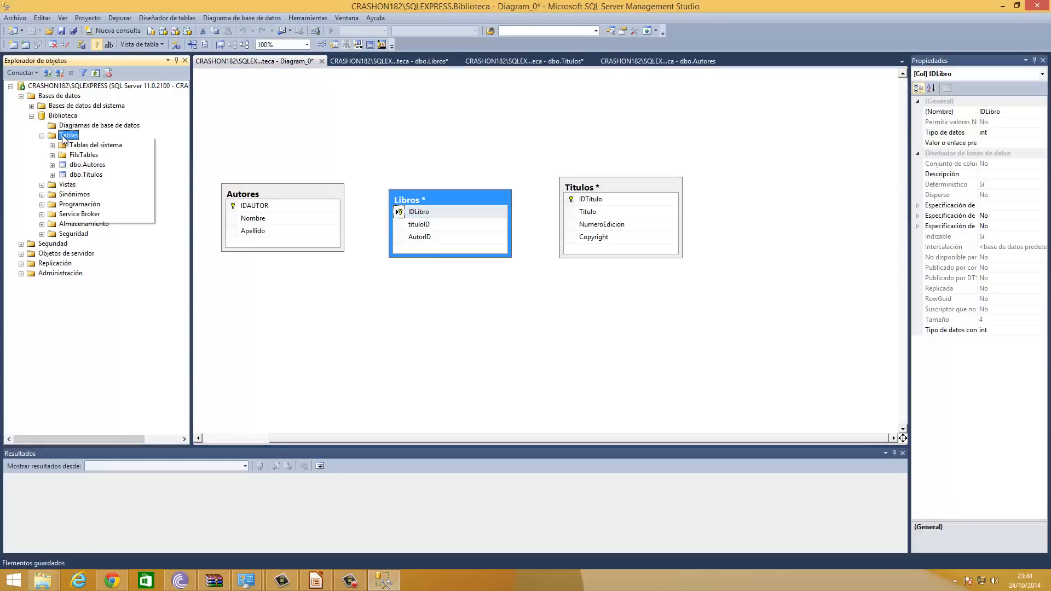
pyautogui.click(93, 216)
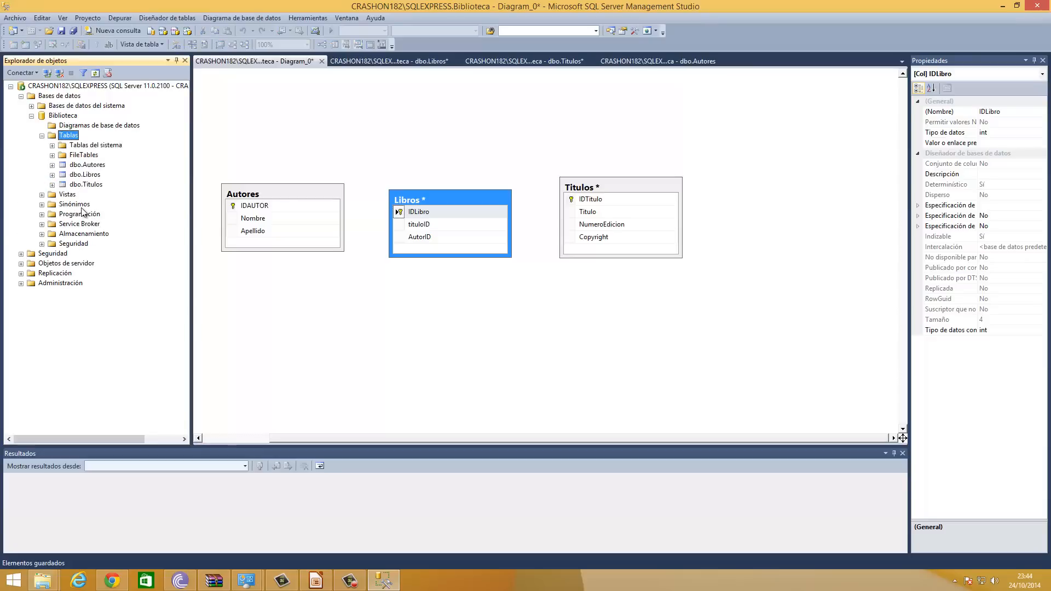
pyautogui.click(85, 176)
pyautogui.doubleClick(84, 176)
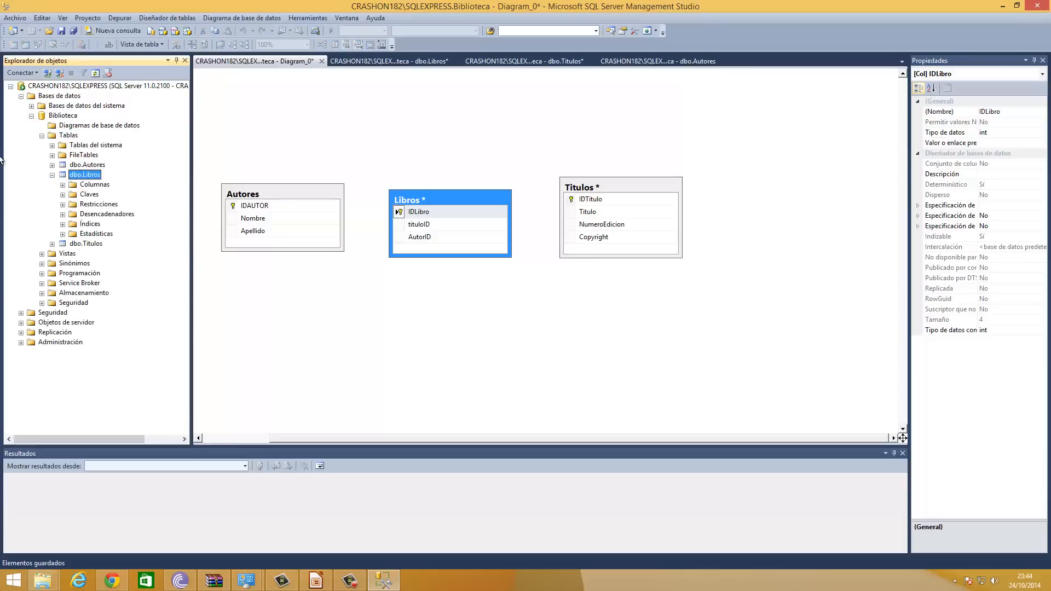
pyautogui.rightClick(90, 177)
pyautogui.click(118, 195)
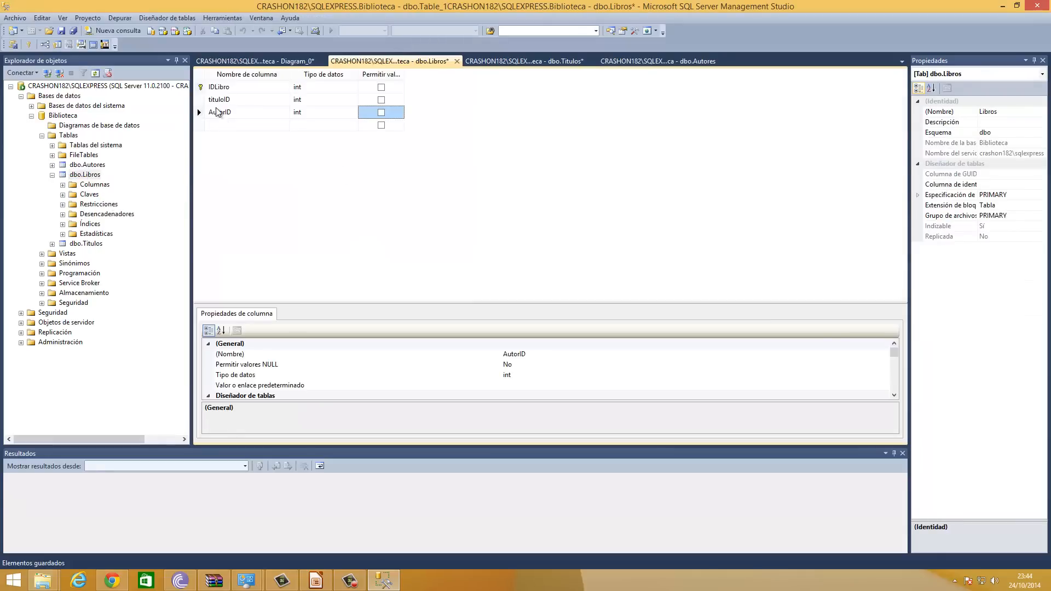
# Turn on the identity specification for the IDLibro column by setting (Identidad) to Sí.
pyautogui.click(215, 87)
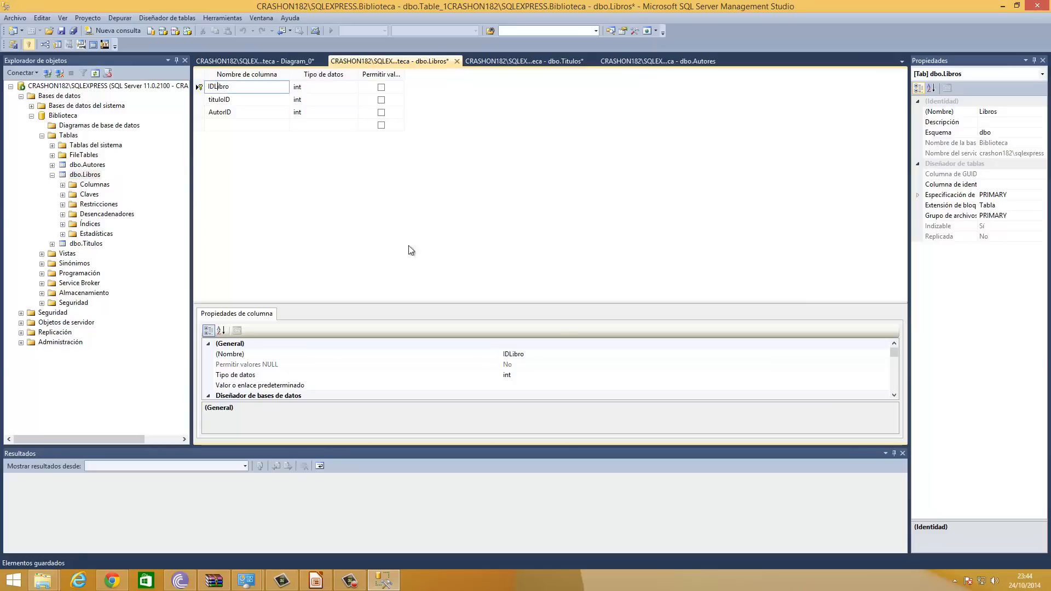
pyautogui.moveTo(894, 351); pyautogui.dragTo(508, 375)
pyautogui.click(208, 365)
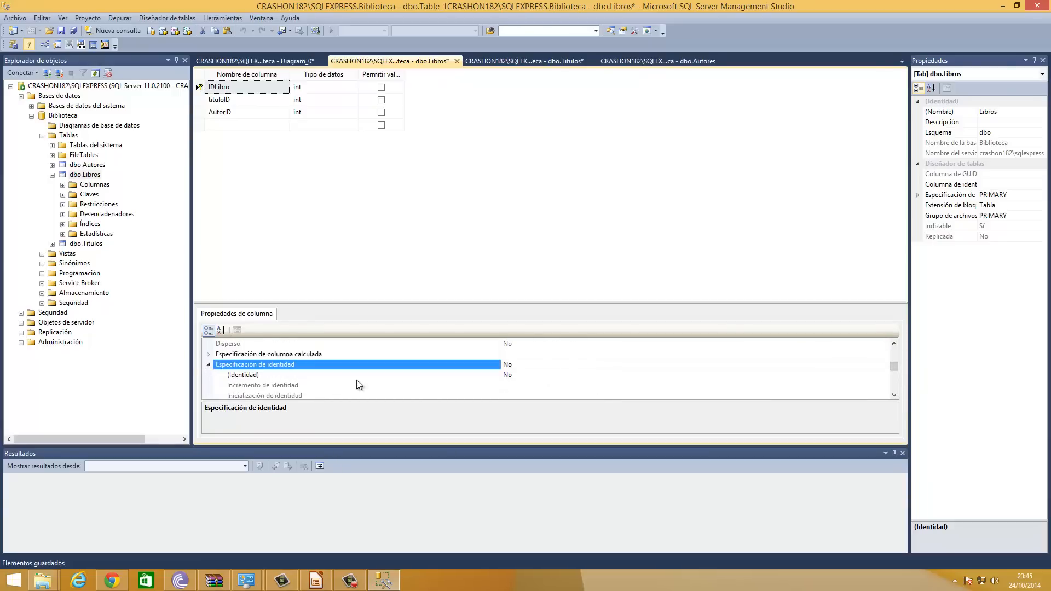
pyautogui.scroll(-1, 356, 380)
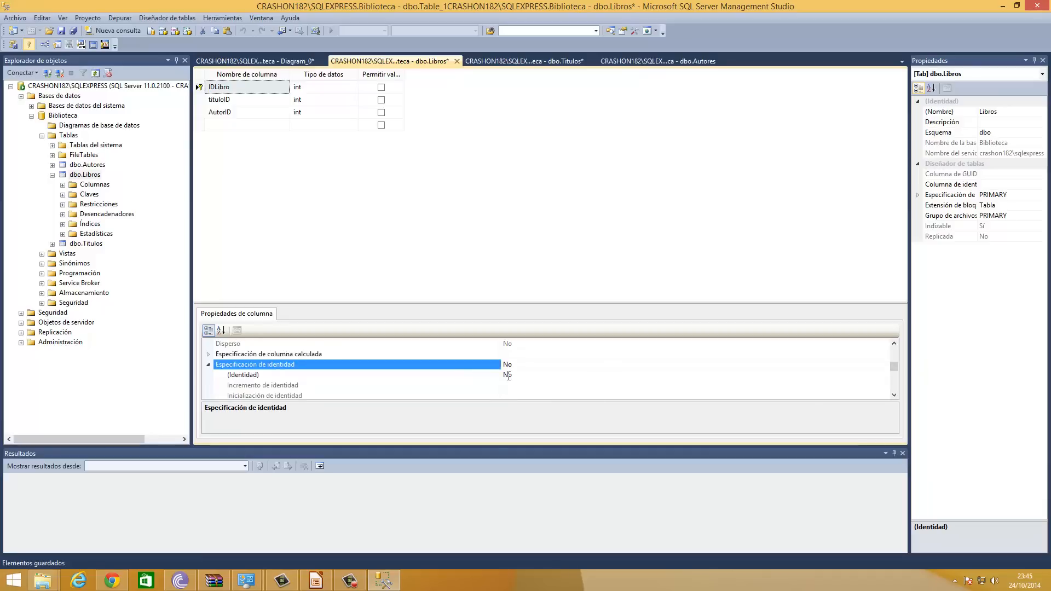
pyautogui.click(816, 375)
pyautogui.click(884, 375)
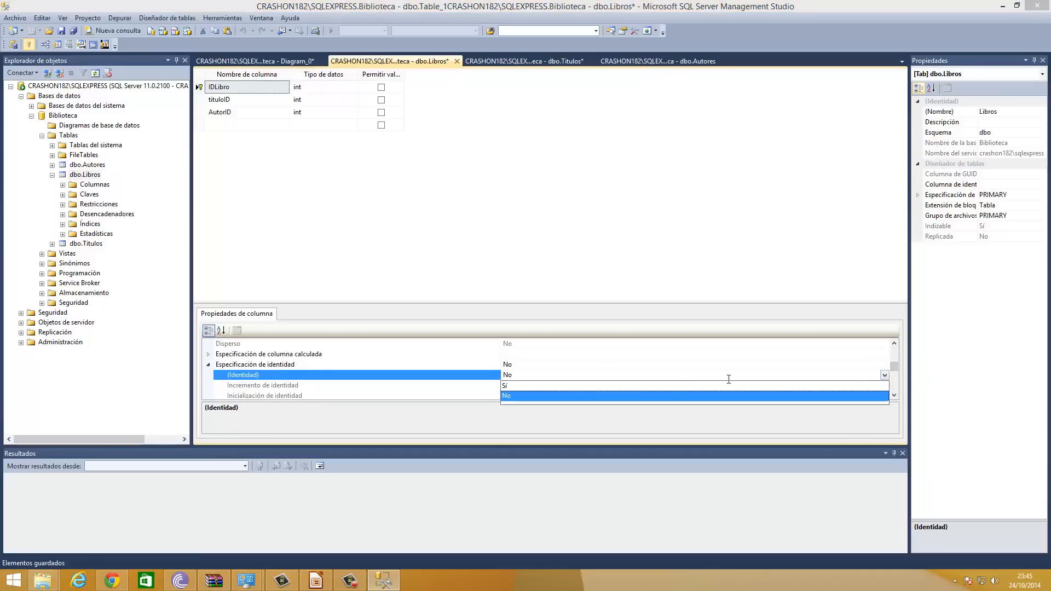
pyautogui.click(662, 386)
pyautogui.scroll(-3, 662, 383)
pyautogui.scroll(3, 591, 364)
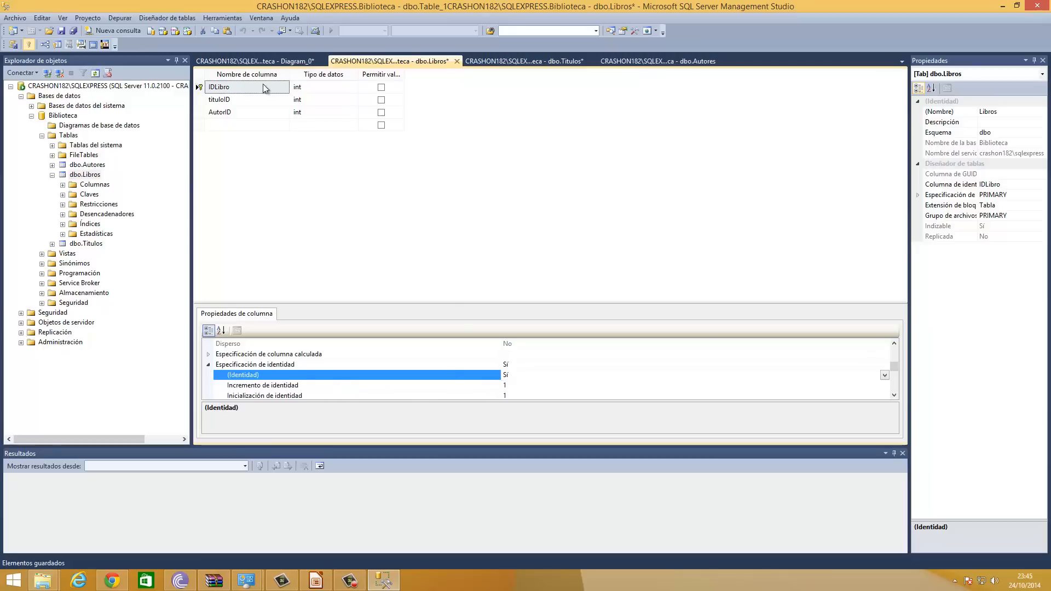
# Try to save the design changes to the Libros table.
pyautogui.click(61, 29)
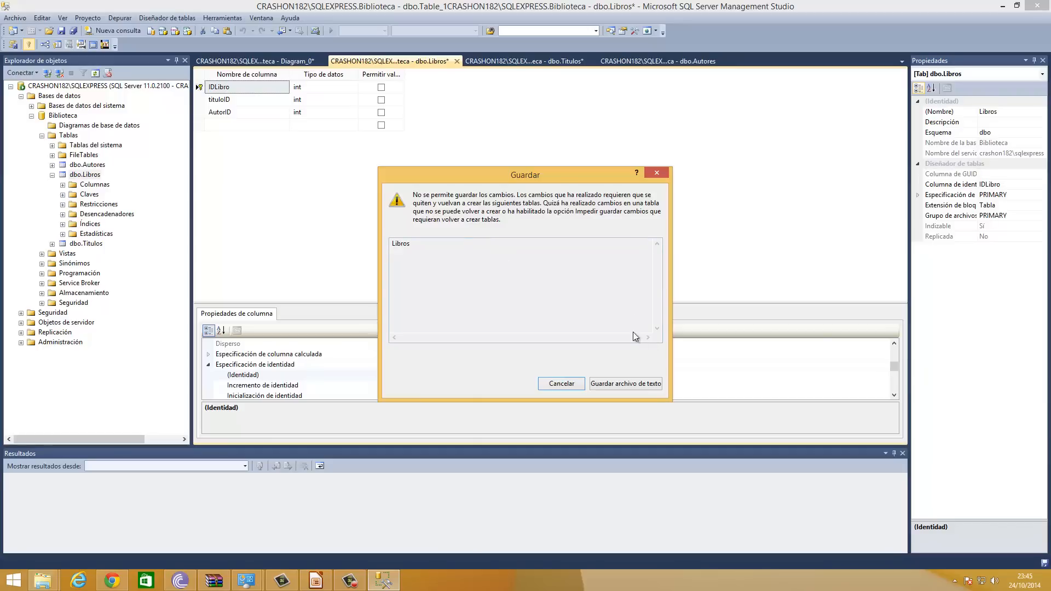
pyautogui.click(559, 384)
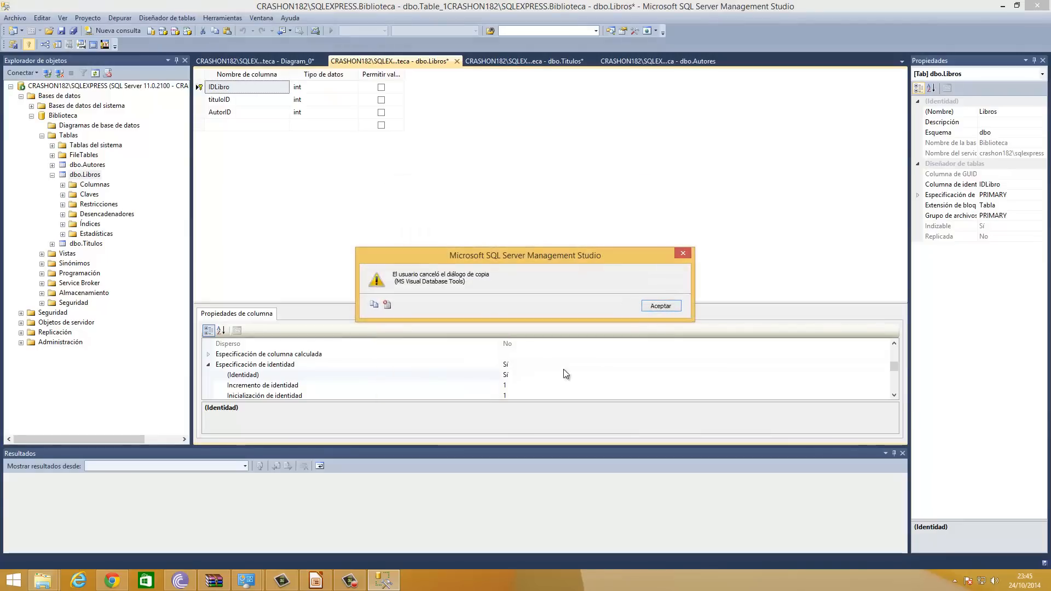
pyautogui.click(660, 308)
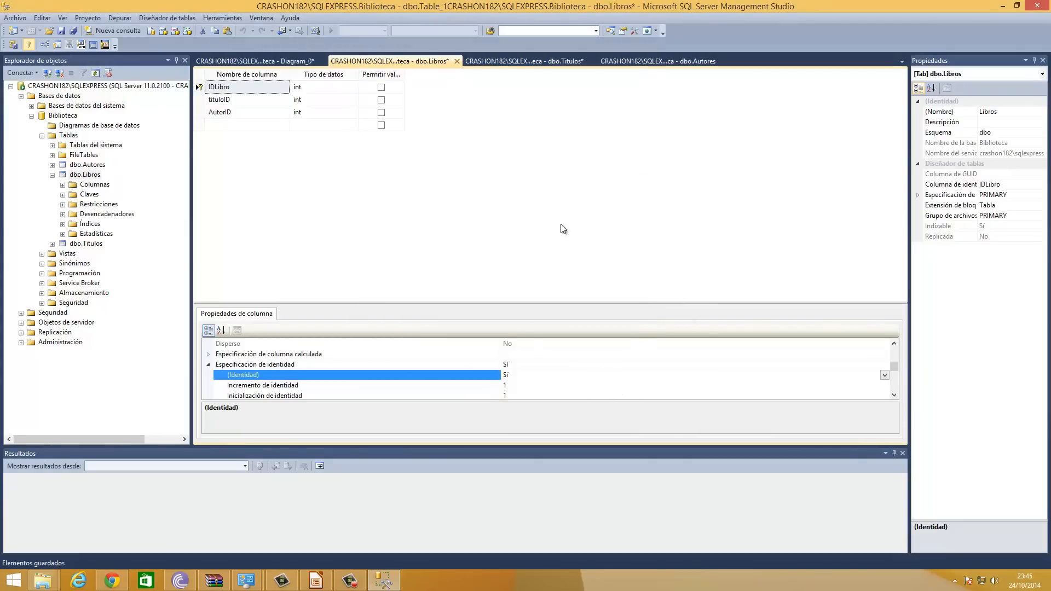
# Return to the diagram and create a foreign key relationship from IDAUTOR in Autores to AutorID in Libros.
pyautogui.click(546, 63)
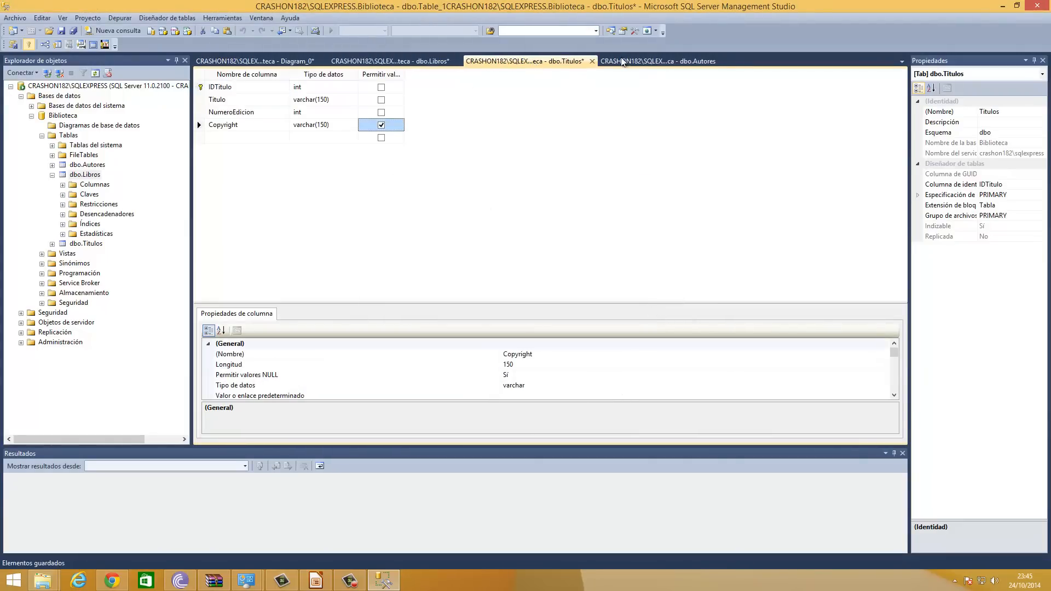
pyautogui.click(626, 62)
pyautogui.click(249, 58)
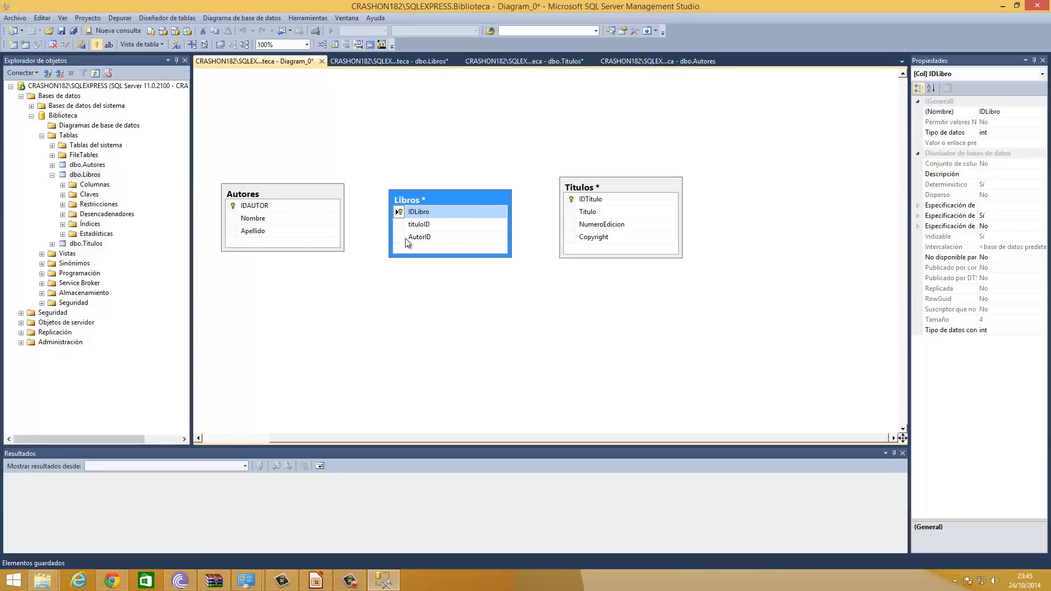
pyautogui.click(251, 209)
pyautogui.moveTo(234, 206); pyautogui.dragTo(261, 219)
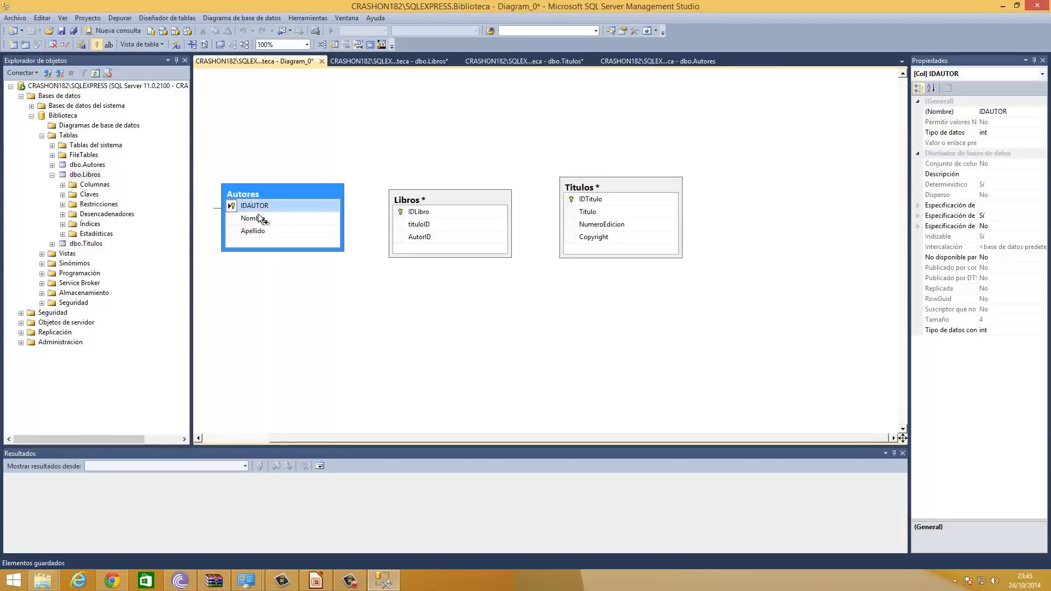
pyautogui.moveTo(412, 241); pyautogui.dragTo(426, 237)
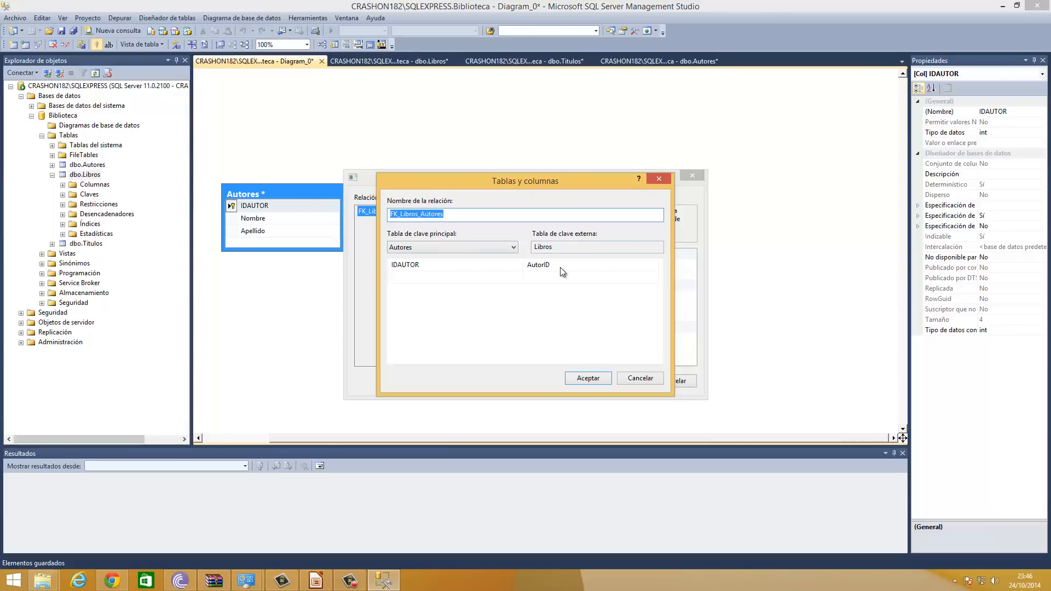
pyautogui.click(585, 379)
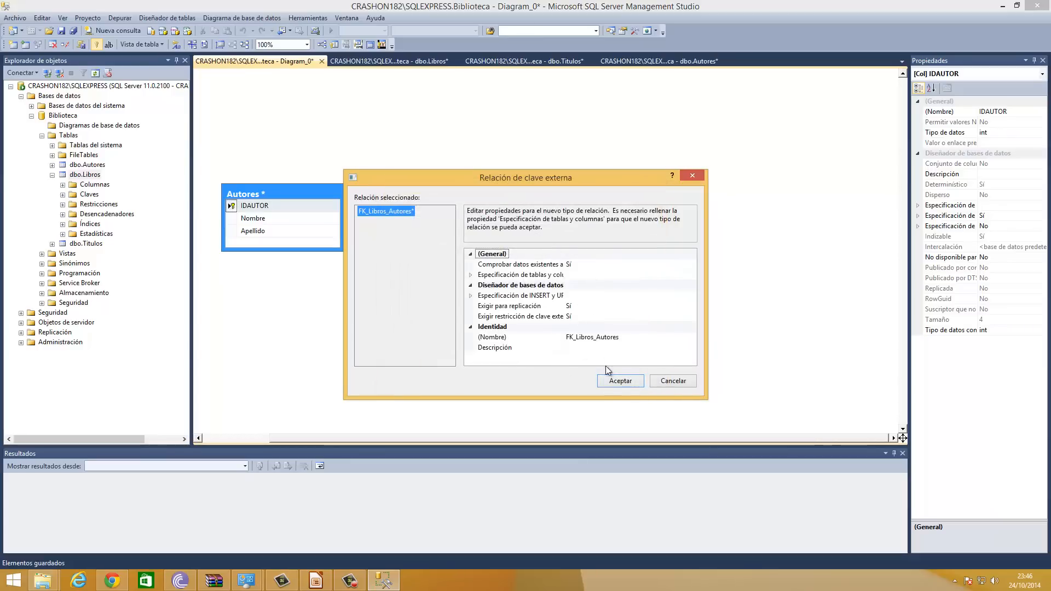
pyautogui.click(622, 385)
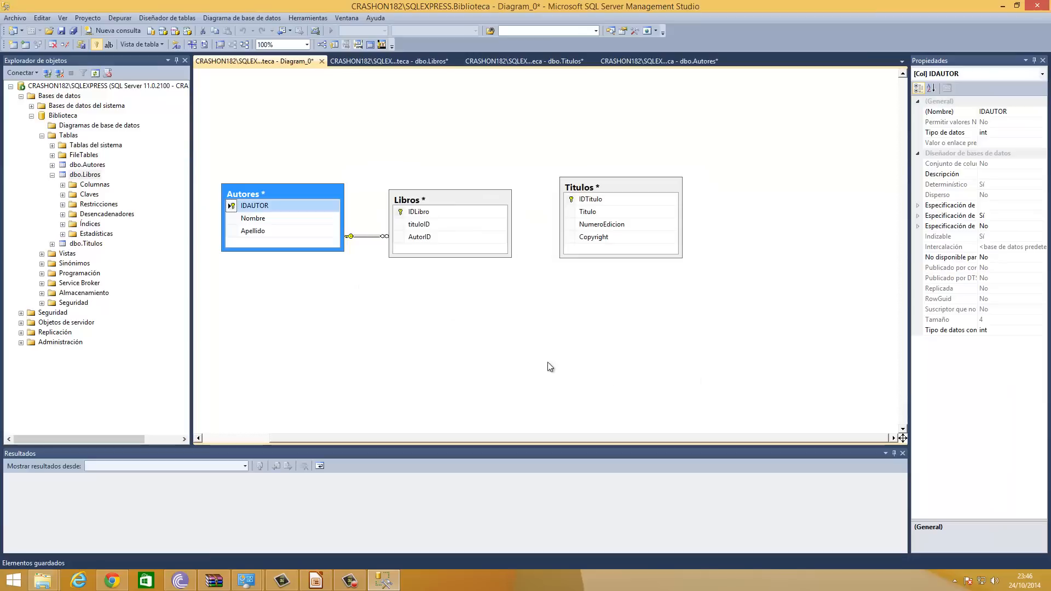
# Move Libros and Titulos farther apart and create a foreign key relationship from IDTitulo in Titulos to tituloID in Libros.
pyautogui.moveTo(453, 202); pyautogui.dragTo(490, 269)
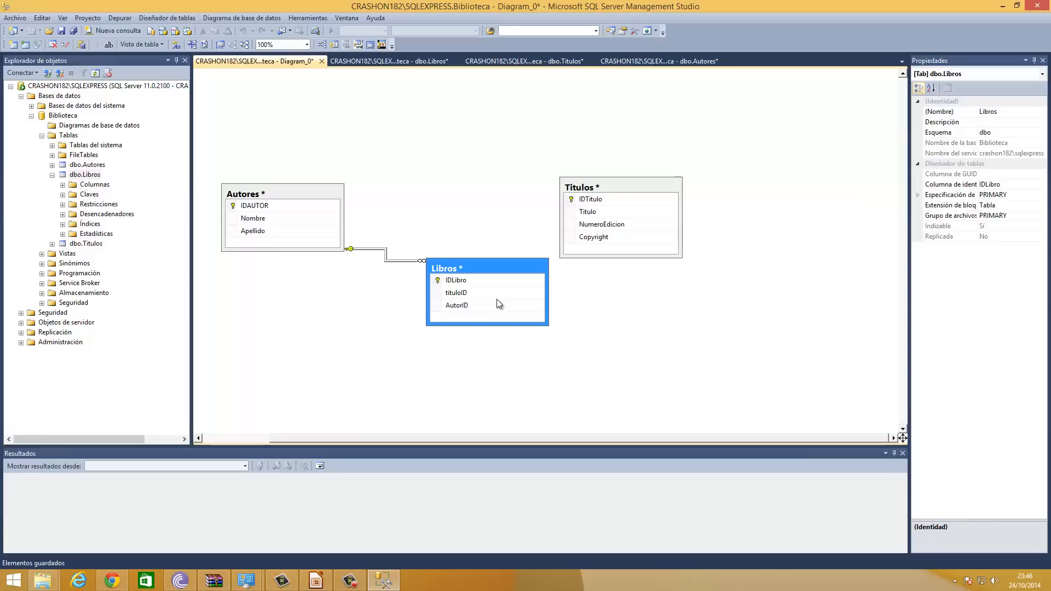
pyautogui.moveTo(623, 184); pyautogui.dragTo(701, 156)
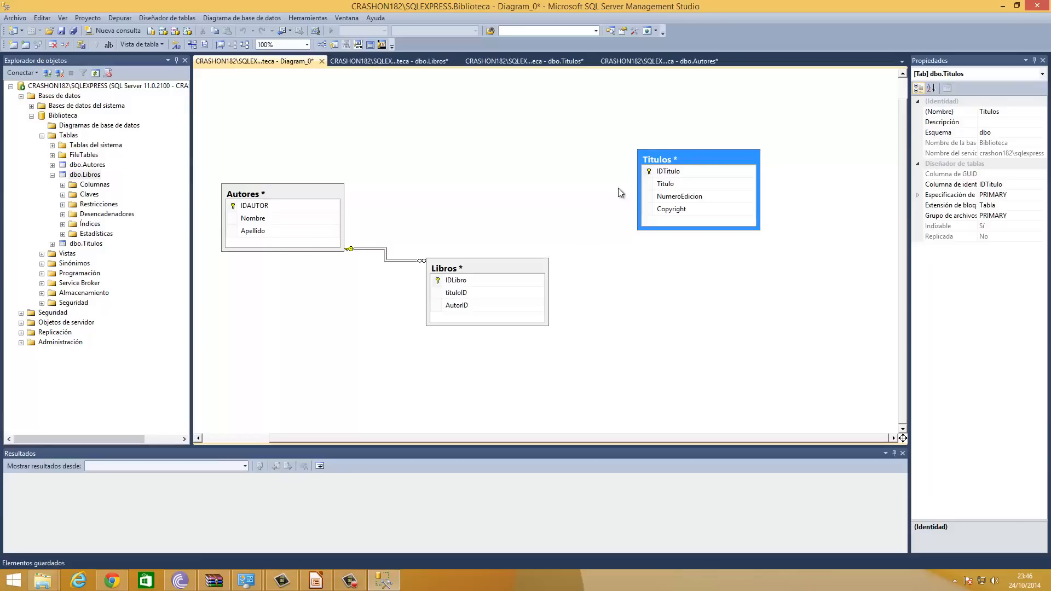
pyautogui.click(667, 170)
pyautogui.moveTo(648, 174); pyautogui.dragTo(462, 292)
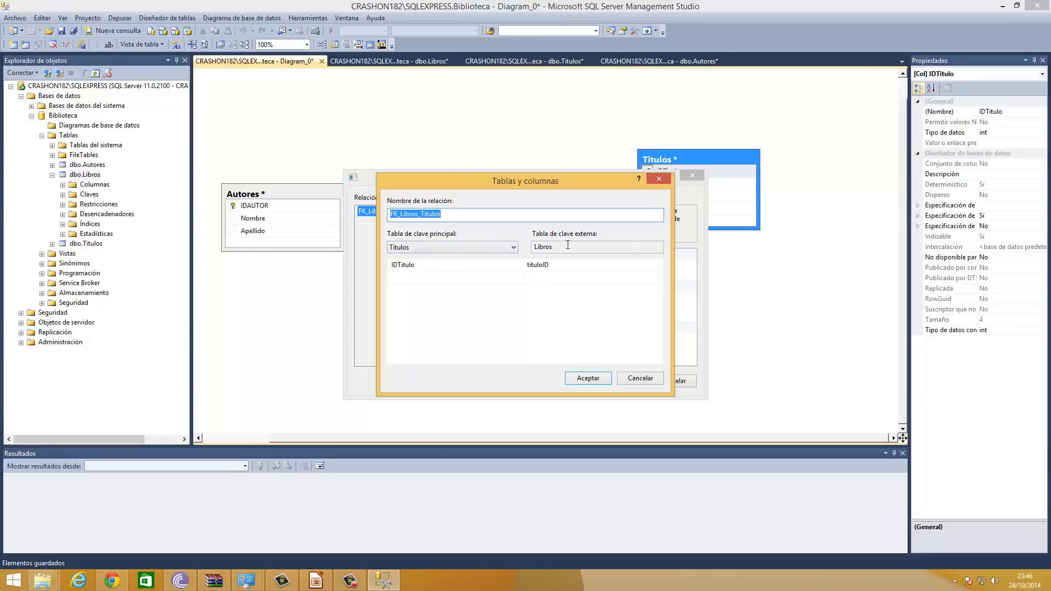
pyautogui.click(588, 378)
pyautogui.click(626, 384)
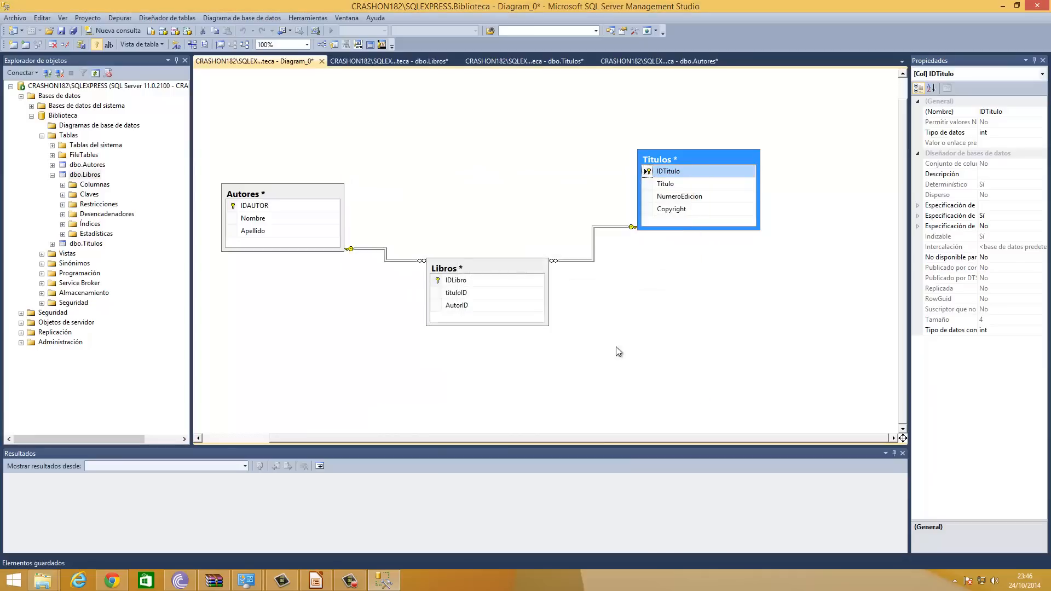
# Move the Libros table up in the diagram, between Autores and Titulos, near the level of Titulos.
pyautogui.moveTo(471, 265); pyautogui.dragTo(474, 215)
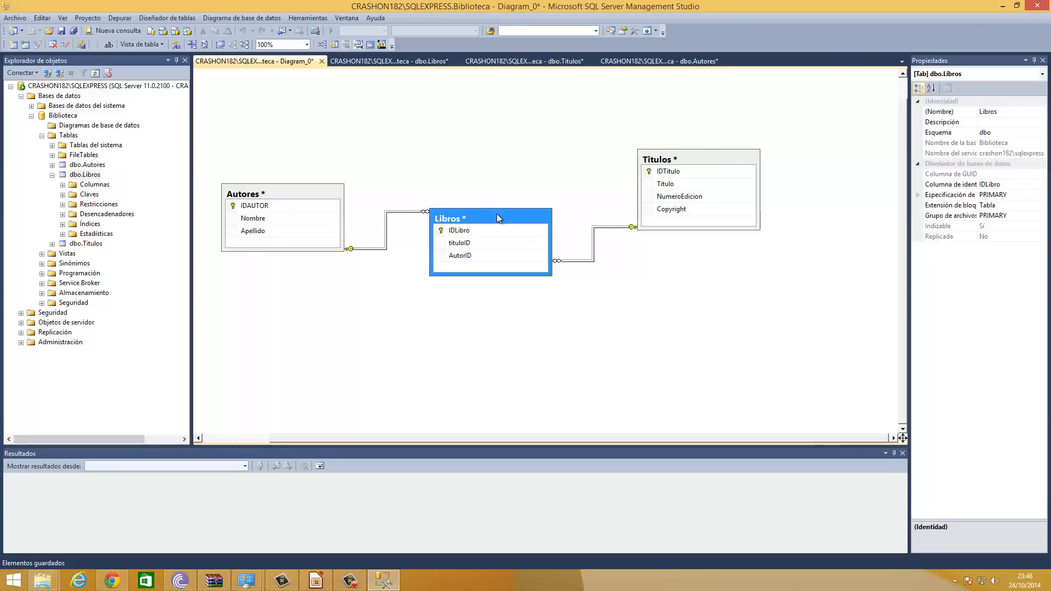
pyautogui.click(686, 157)
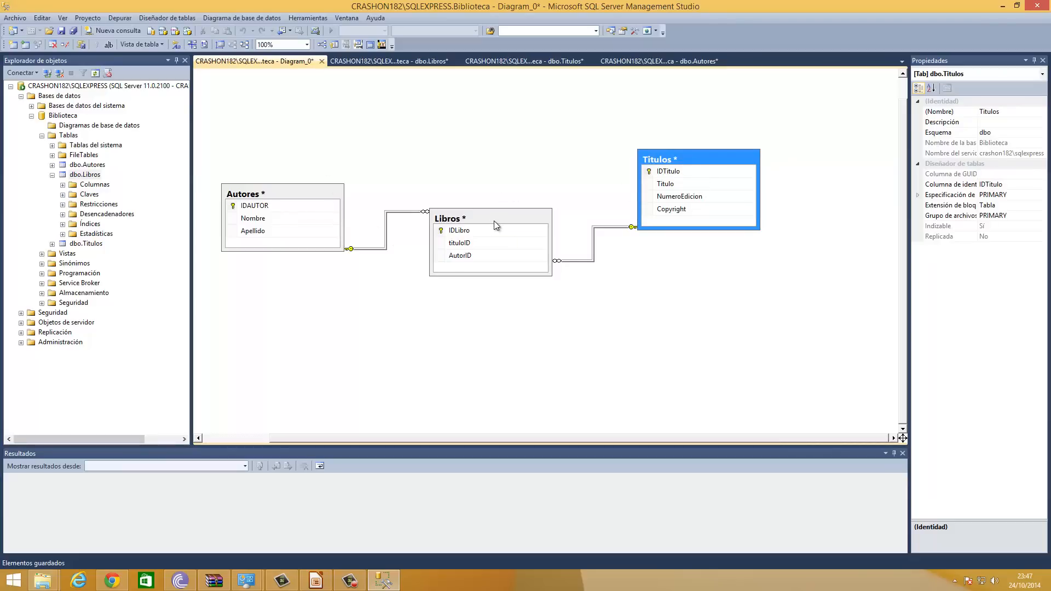
pyautogui.moveTo(494, 221); pyautogui.dragTo(491, 169)
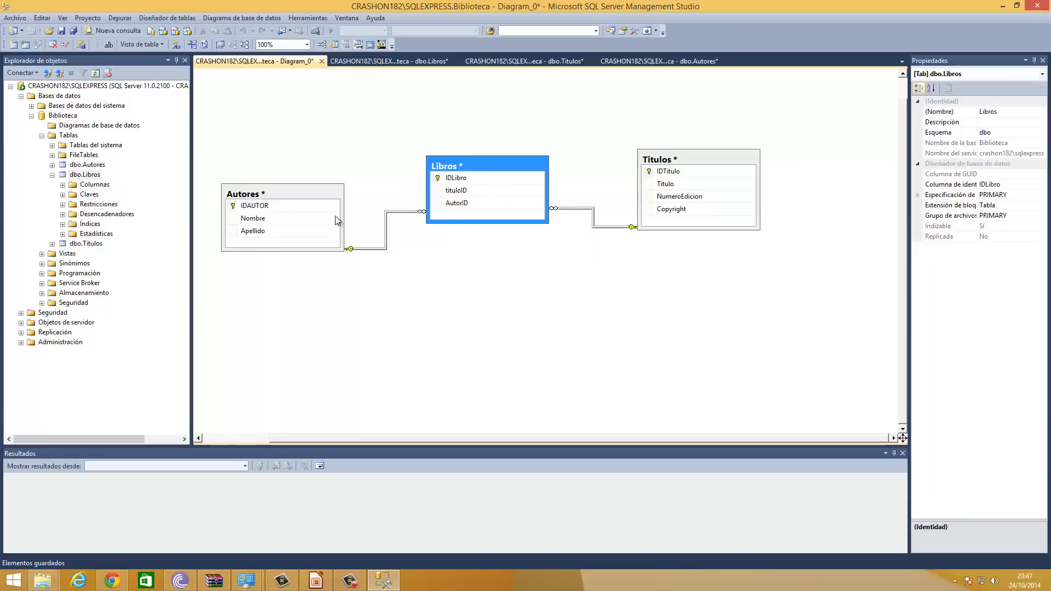
# Try to save the database diagram under the name Diagram_biblioteca.
pyautogui.click(62, 31)
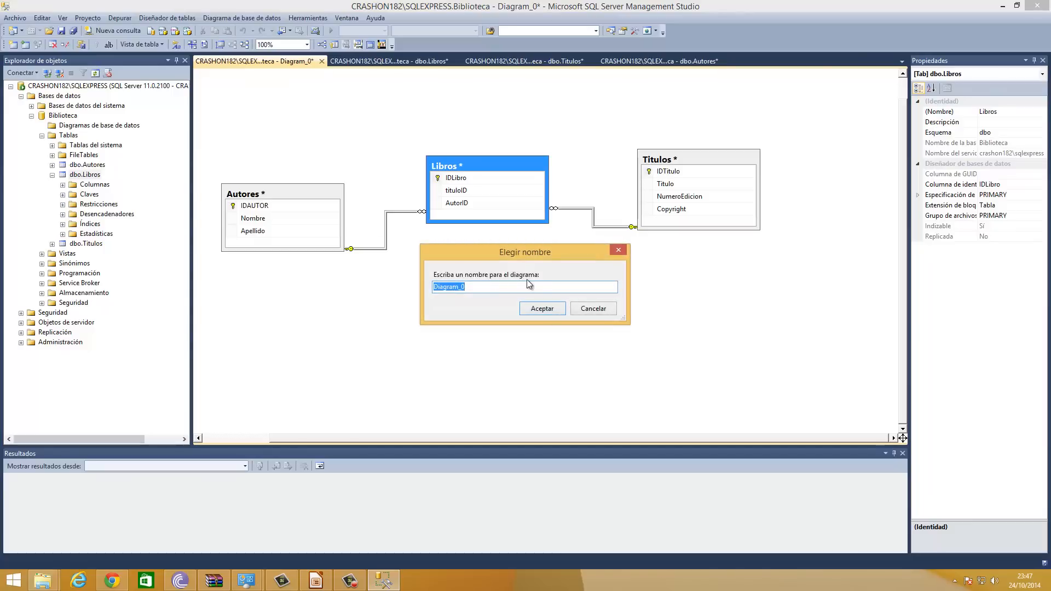
pyautogui.press('Right')
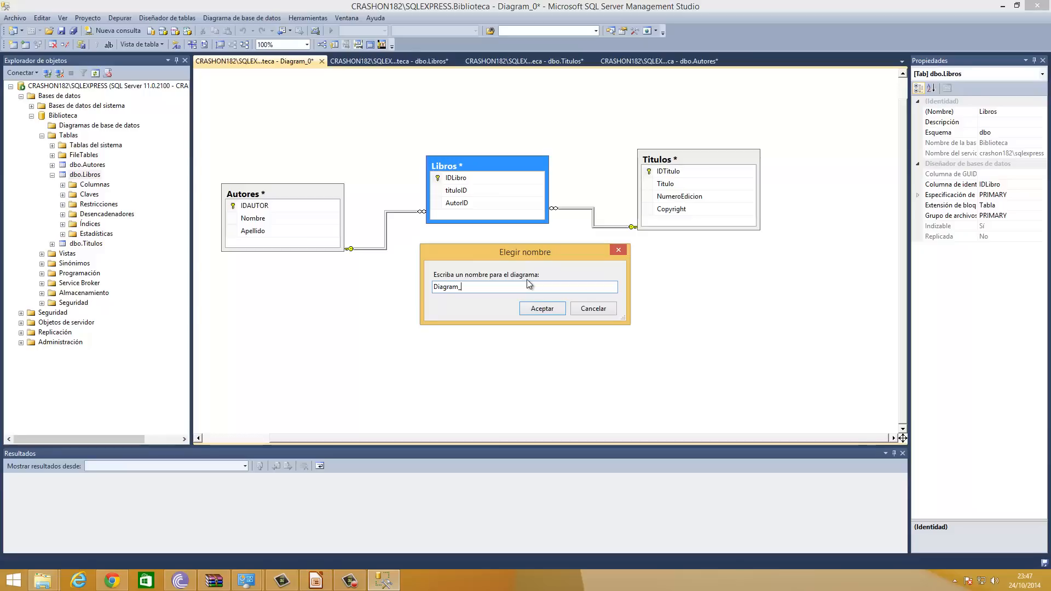
pyautogui.write('biblioteca')
pyautogui.click(548, 309)
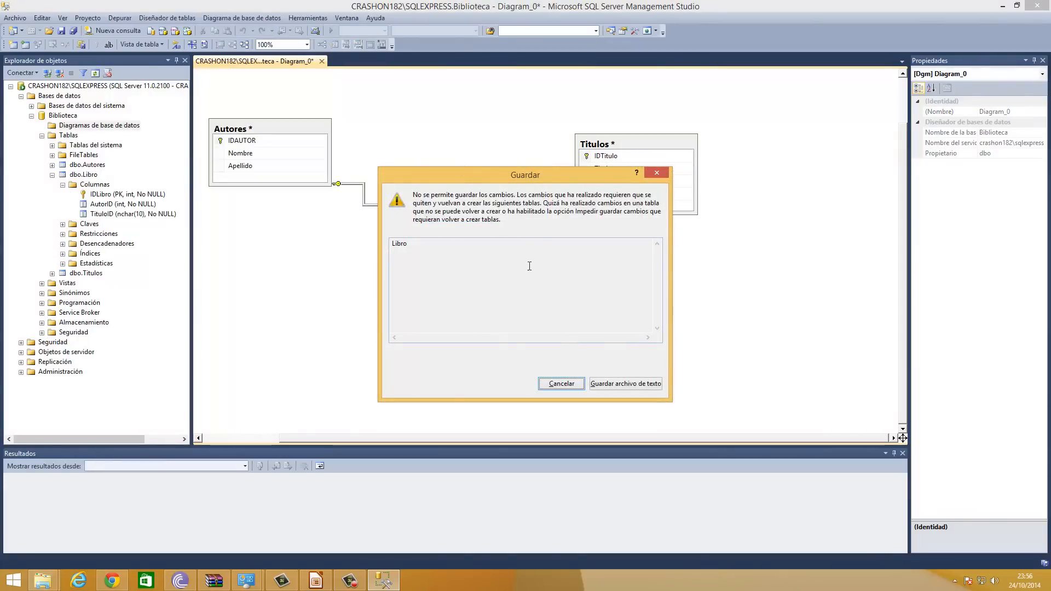
pyautogui.click(563, 386)
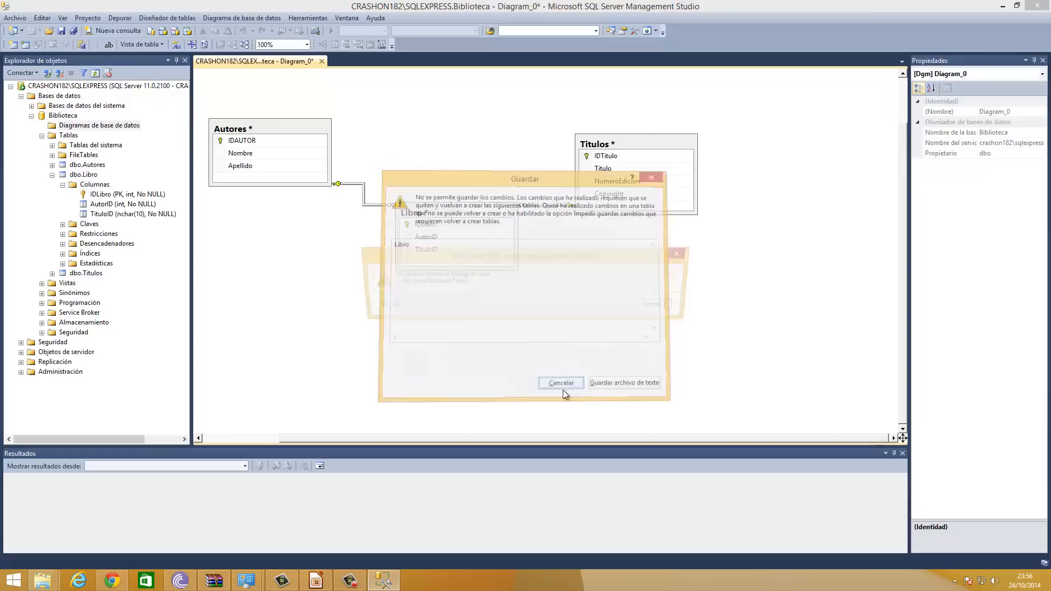
pyautogui.click(653, 307)
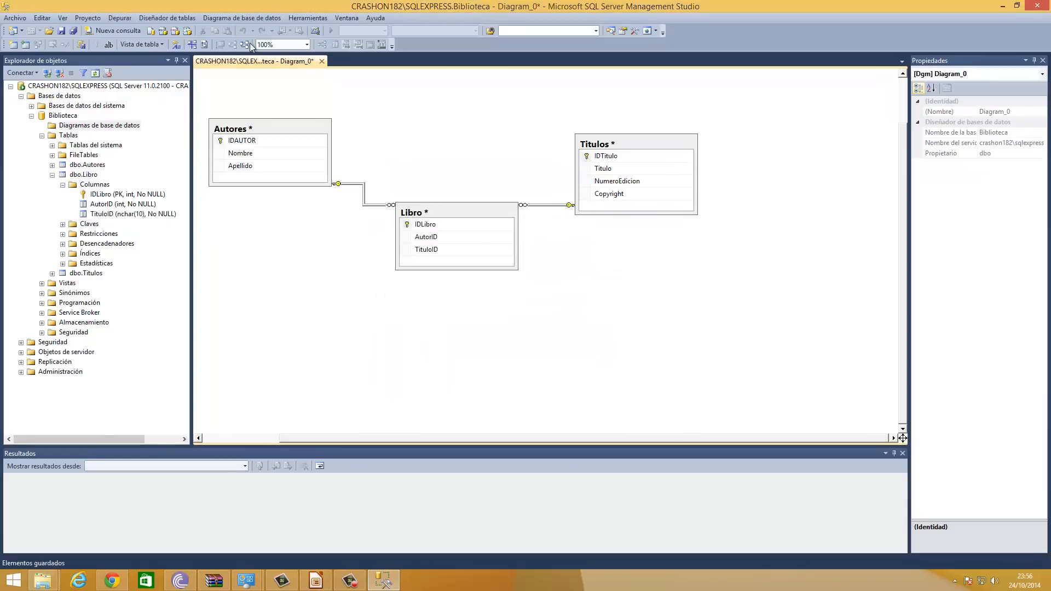
# Turn off the designer option "Impedir guardar cambios que requieran volver a crear tablas" and accept the options.
pyautogui.click(308, 17)
pyautogui.click(319, 95)
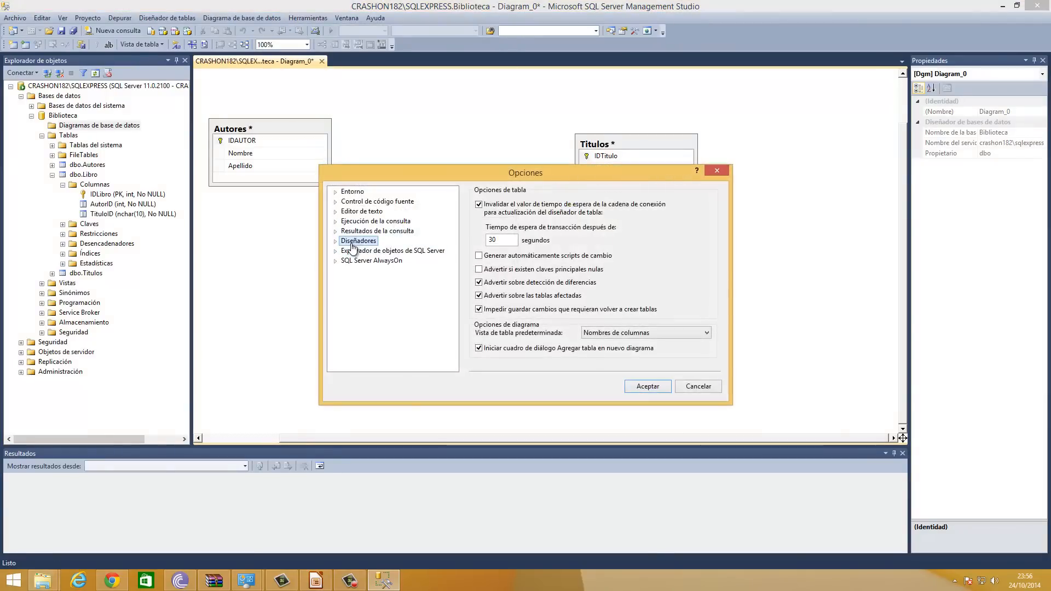
pyautogui.click(335, 242)
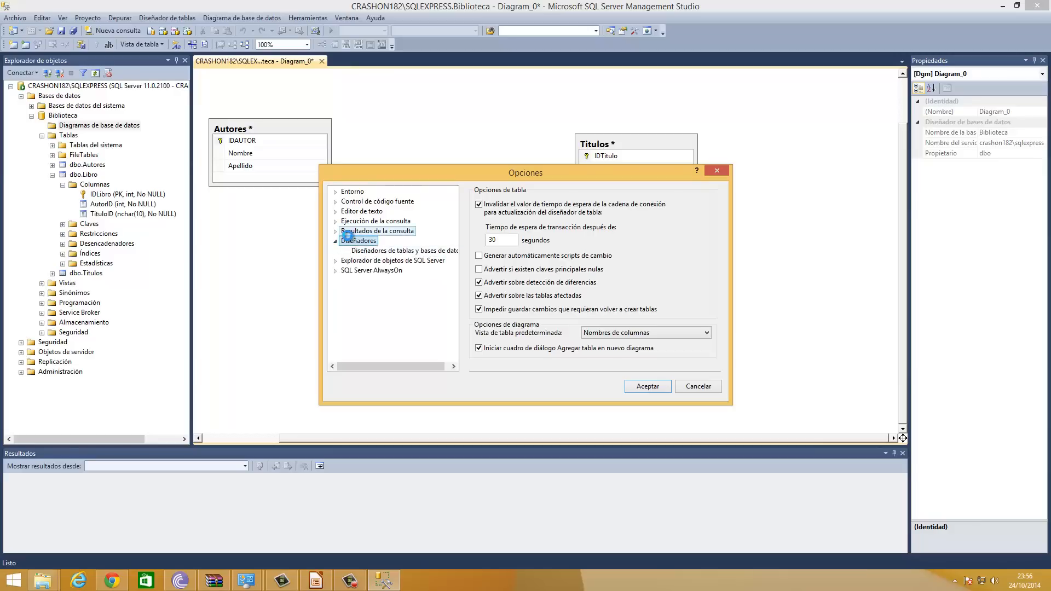
pyautogui.doubleClick(349, 232)
pyautogui.click(353, 261)
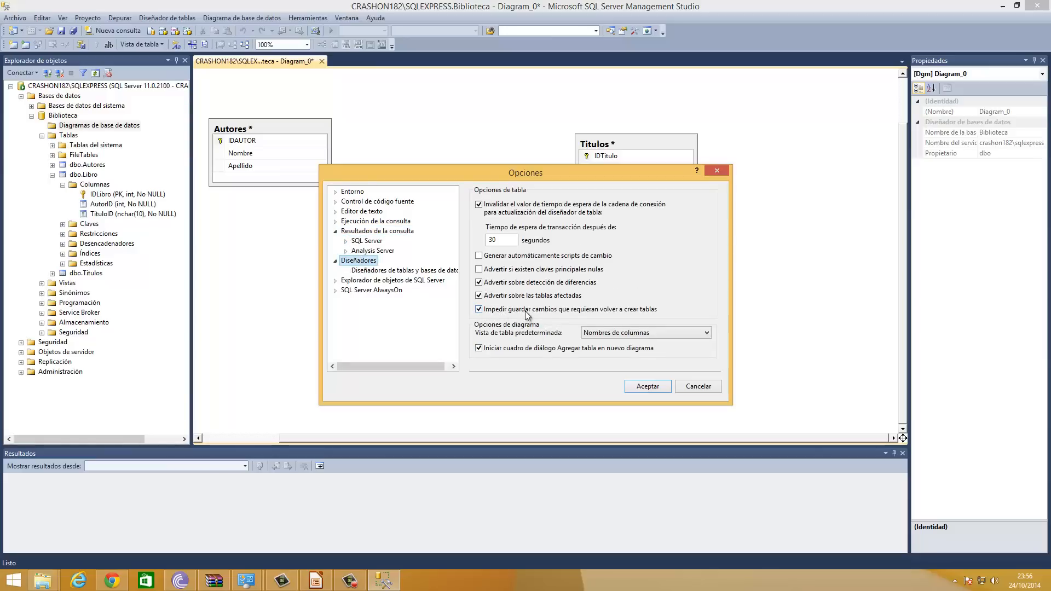
pyautogui.click(547, 310)
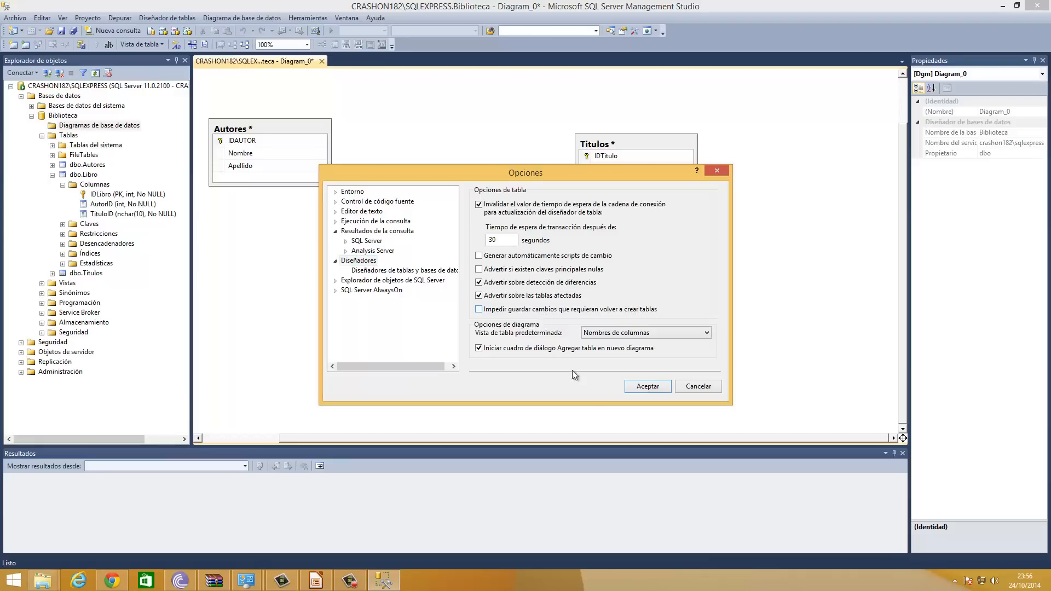
pyautogui.click(661, 388)
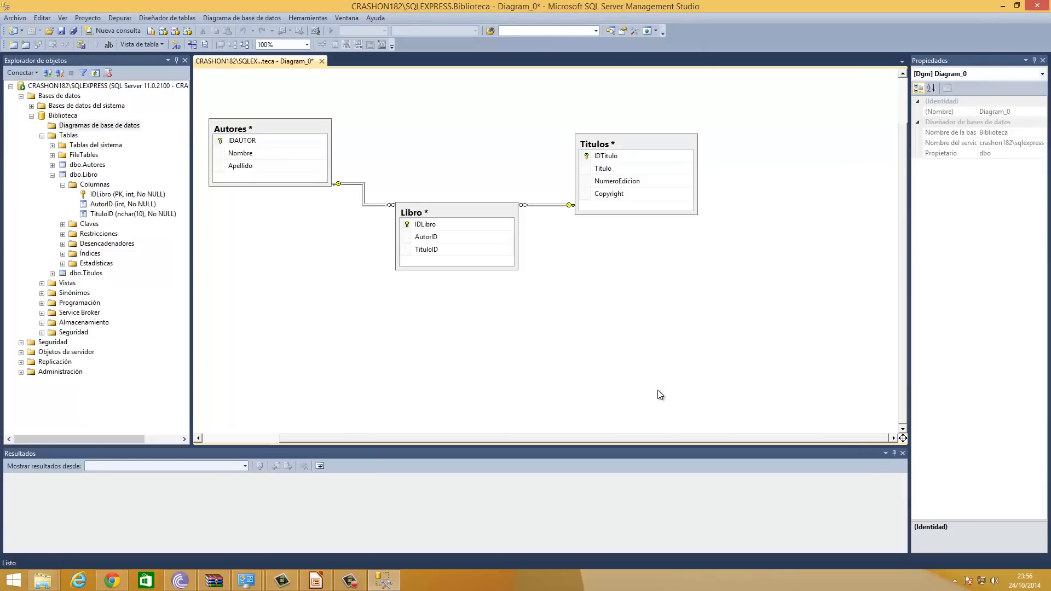
# Save the diagram as Diagram_biblioteca and agree to save the Titulos, Autores and Libro tables to the database.
pyautogui.click(62, 32)
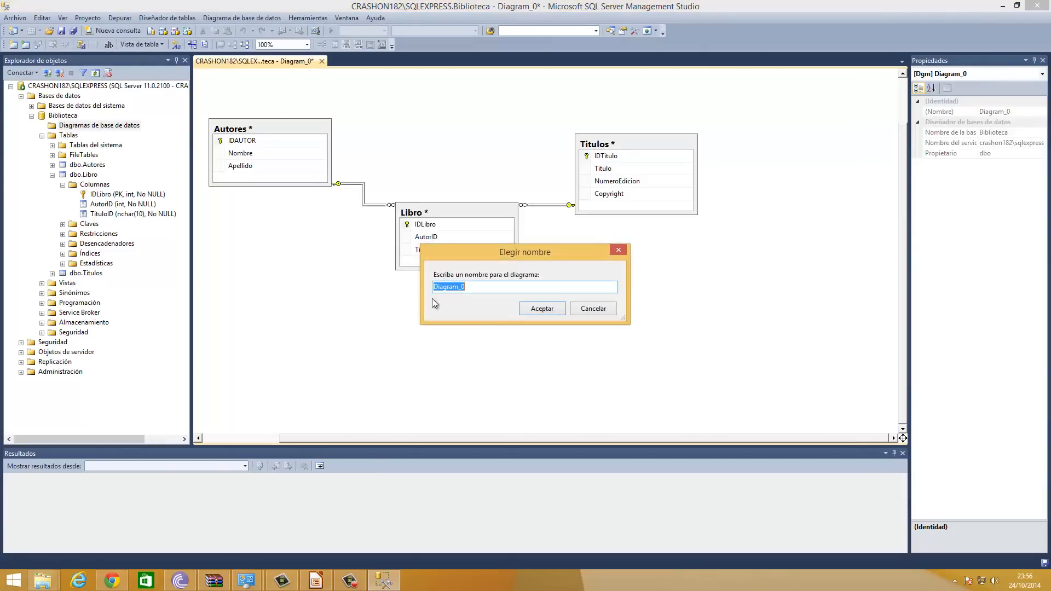
pyautogui.click(506, 287)
pyautogui.press('BackSpace')
pyautogui.write('bibli')
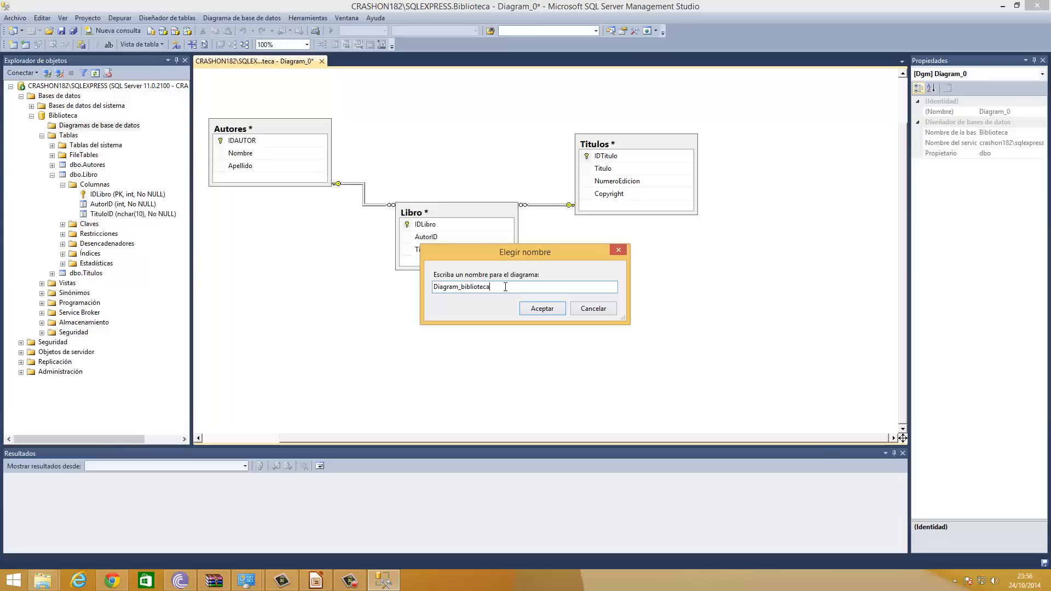
pyautogui.write('oteca')
pyautogui.press('Return')
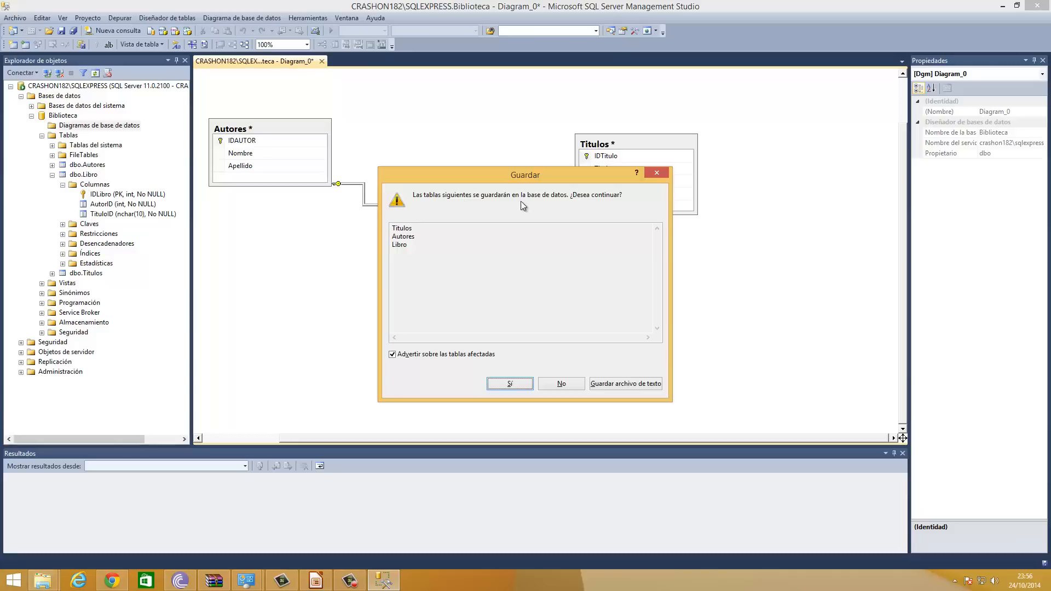
pyautogui.click(512, 384)
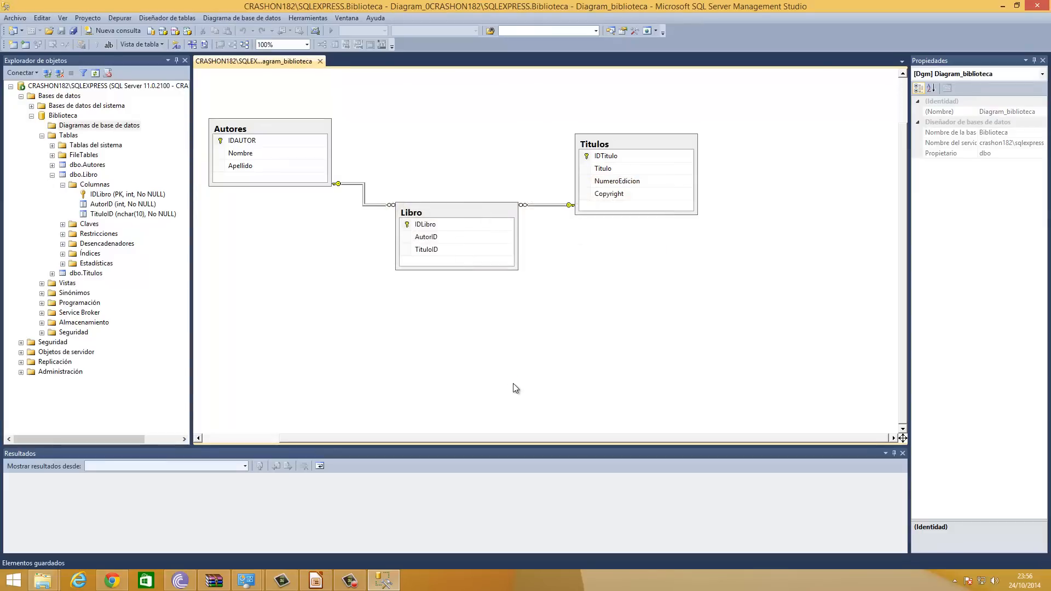